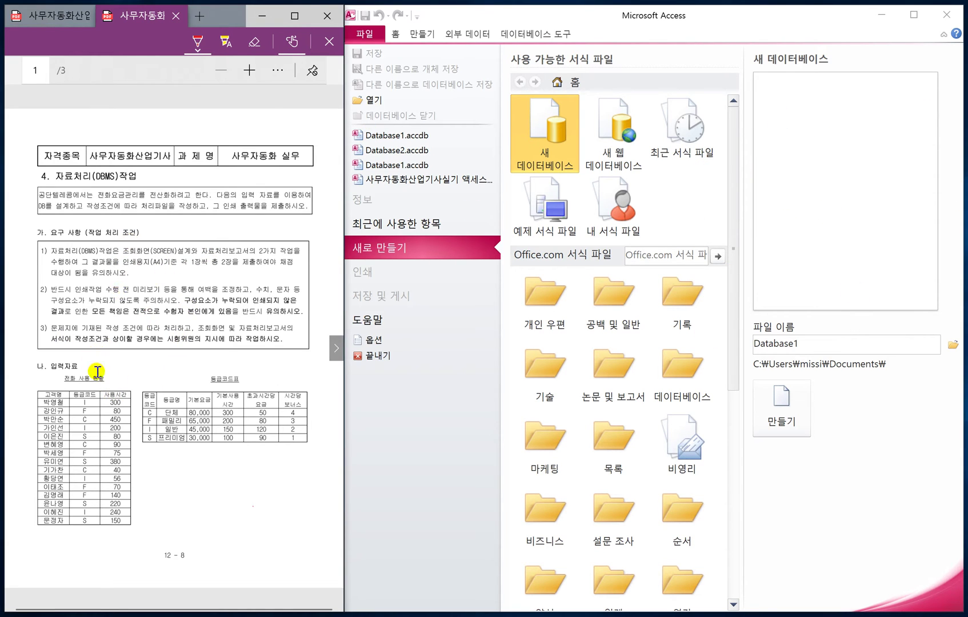
Show page 2 of the seven-page exam PDF with the 전화 사용 현황 and 등급코드표 tables
{"action": "left_click", "coordinate": [52, 15]}
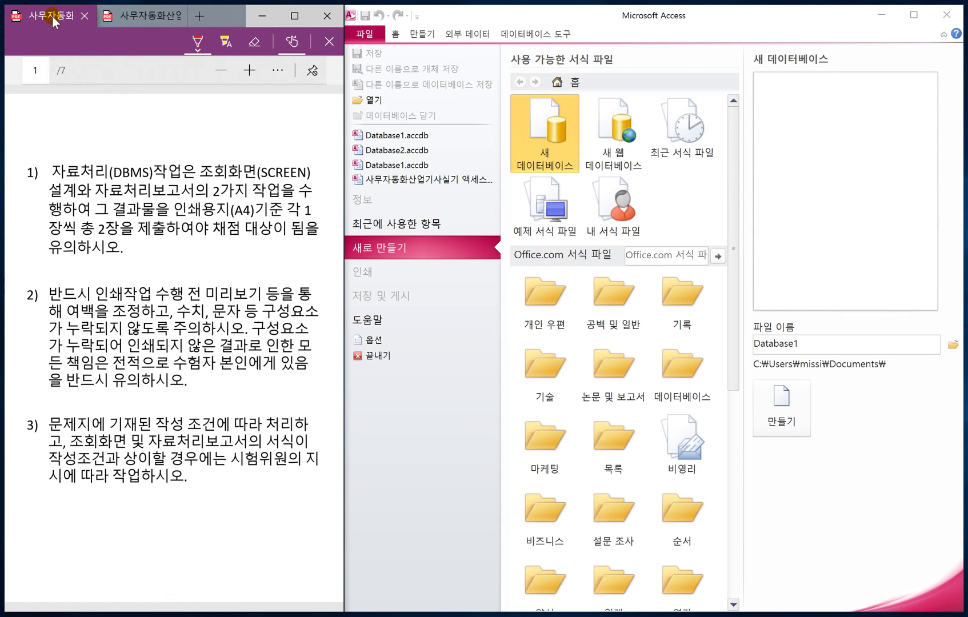
{"action": "left_click", "coordinate": [334, 348]}
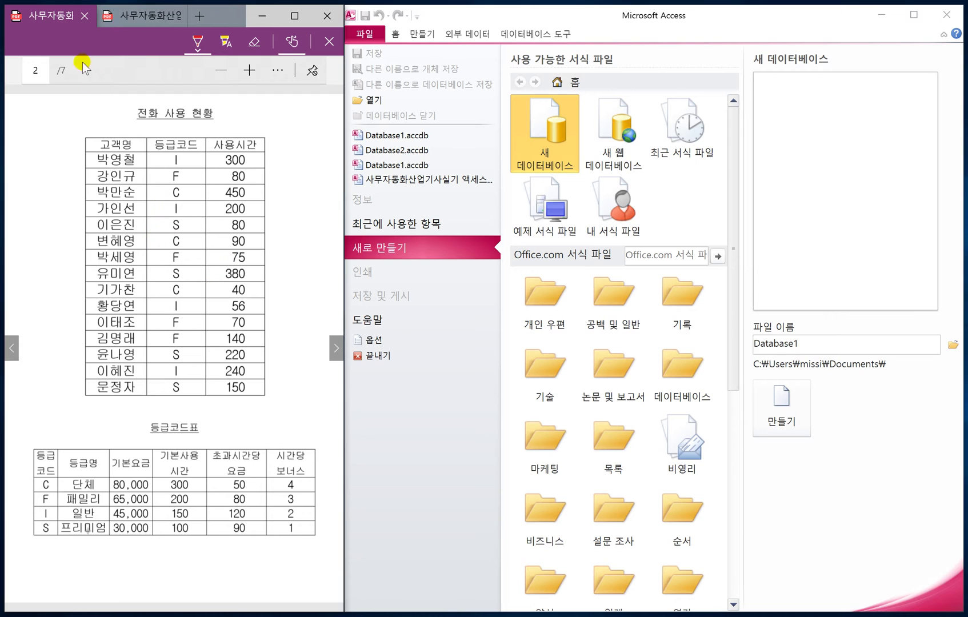
{"action": "left_click", "coordinate": [143, 15]}
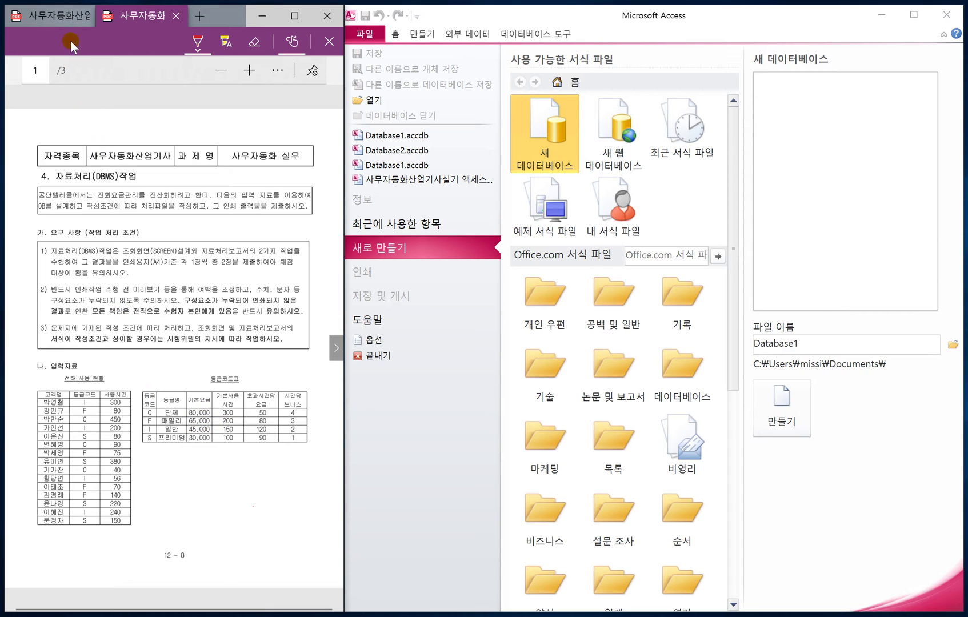
{"action": "left_click", "coordinate": [61, 16]}
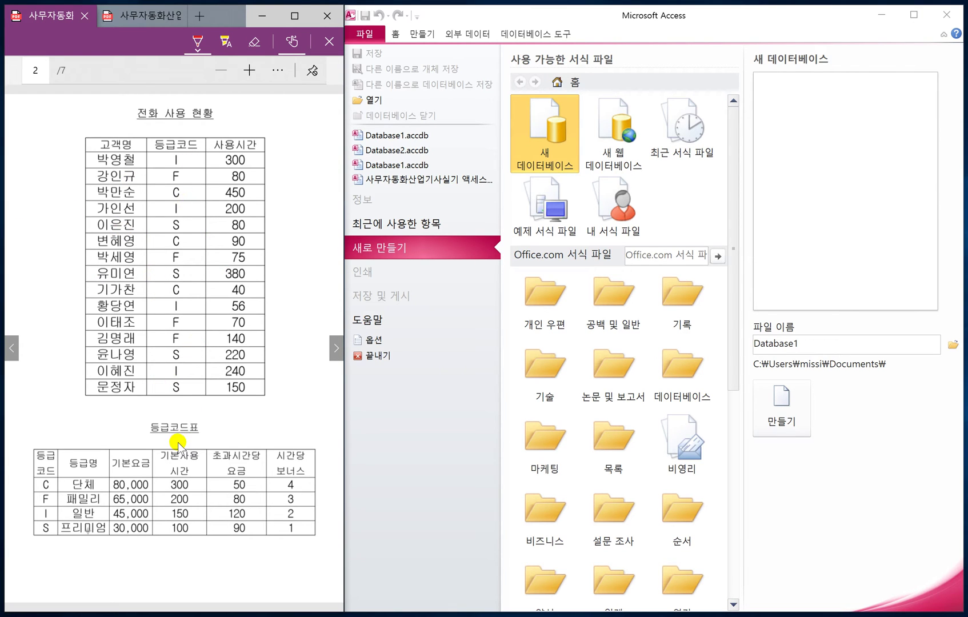
Switch to Access and create a blank database named Database1.accdb in the desktop folder
{"action": "left_click", "coordinate": [419, 442]}
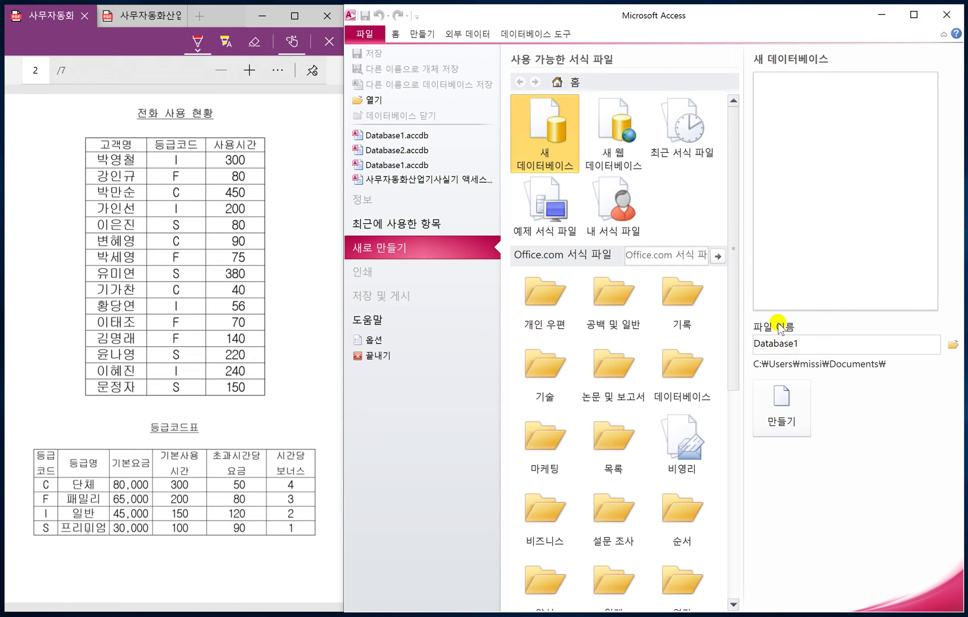
{"action": "left_click", "coordinate": [952, 345]}
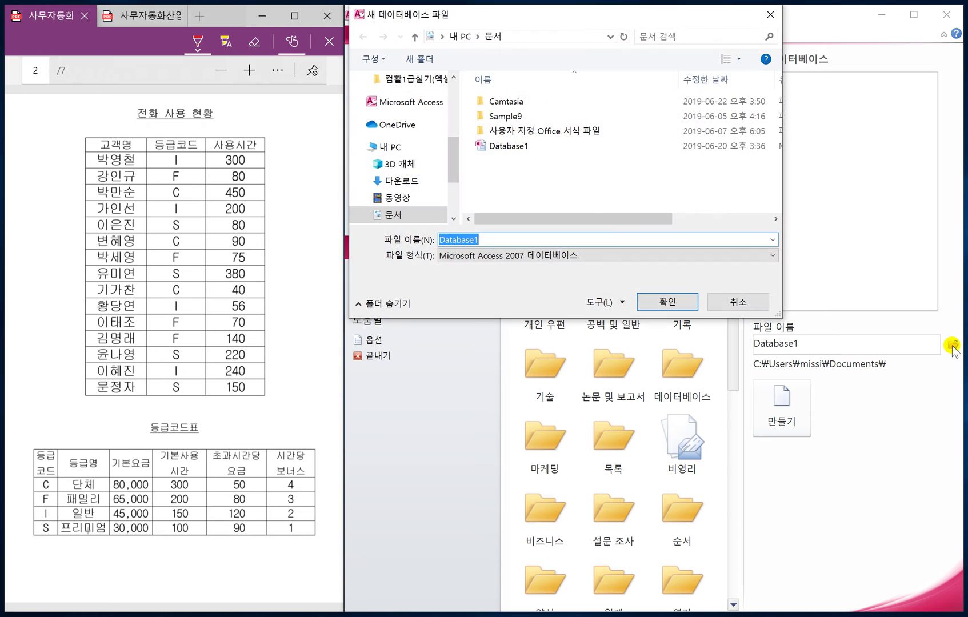
{"action": "left_click_drag", "start_coordinate": [454, 166], "coordinate": [464, 105]}
{"action": "left_click", "coordinate": [420, 183]}
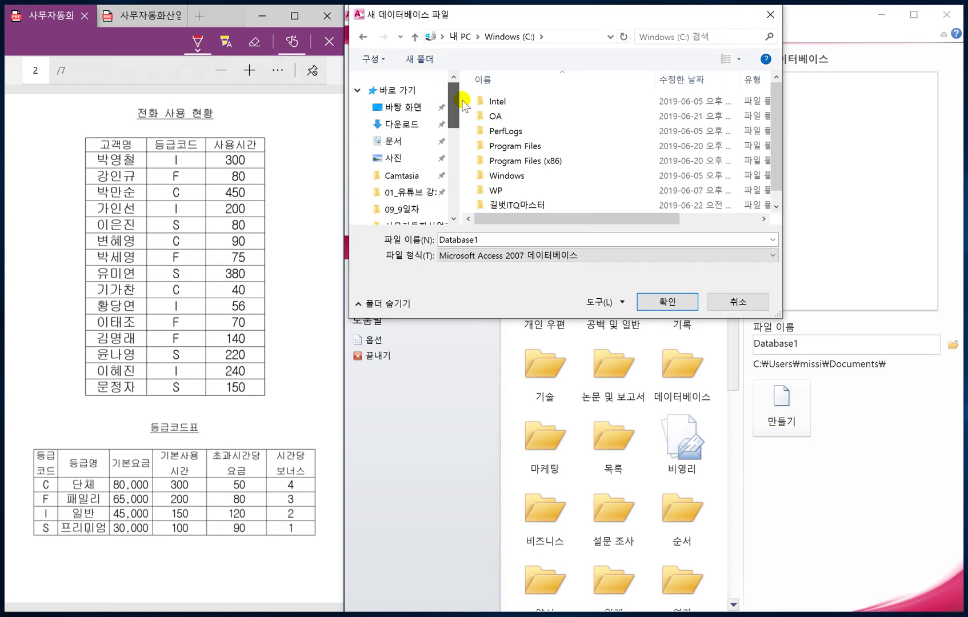
{"action": "left_click", "coordinate": [430, 109]}
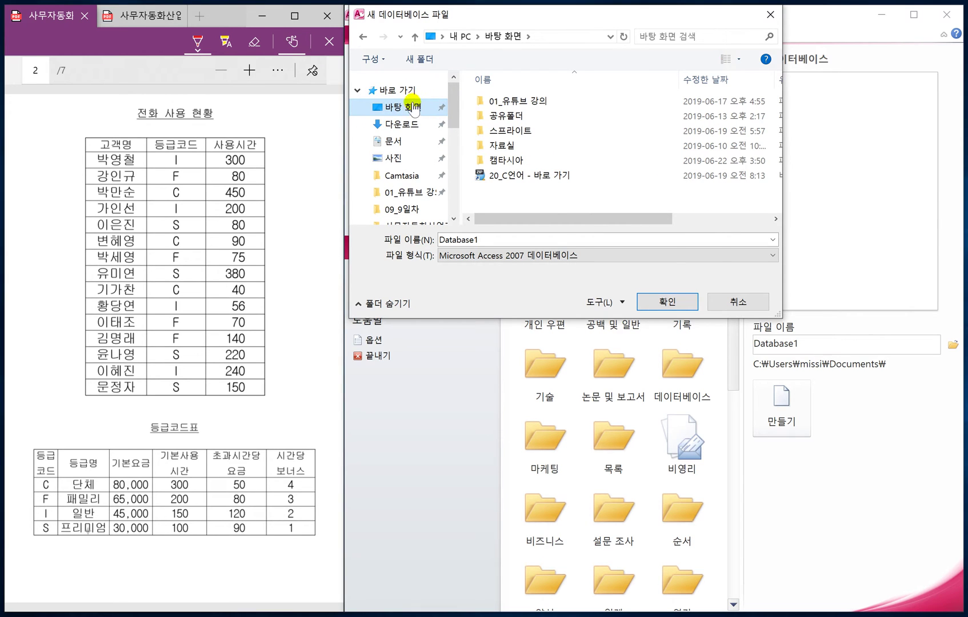
{"action": "left_click", "coordinate": [664, 302]}
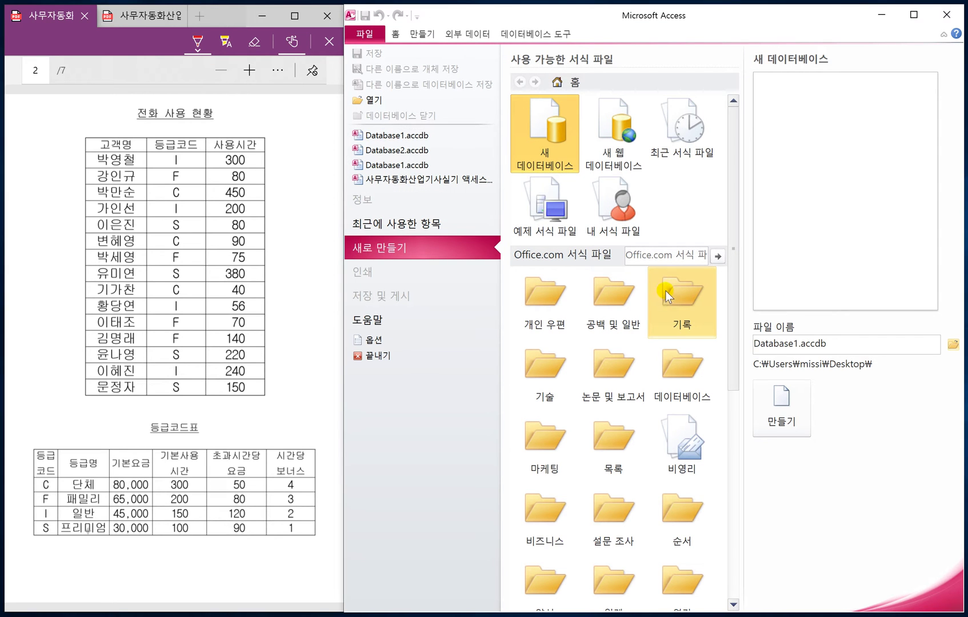
{"action": "left_click", "coordinate": [778, 405]}
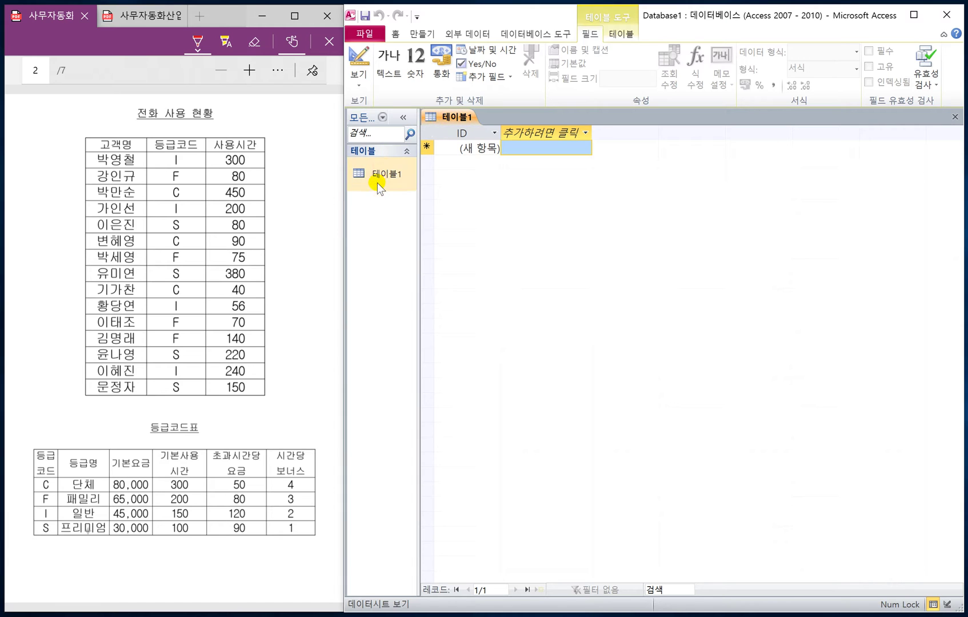
Close the default blank table and create a new table in Design view
{"action": "right_click", "coordinate": [454, 114]}
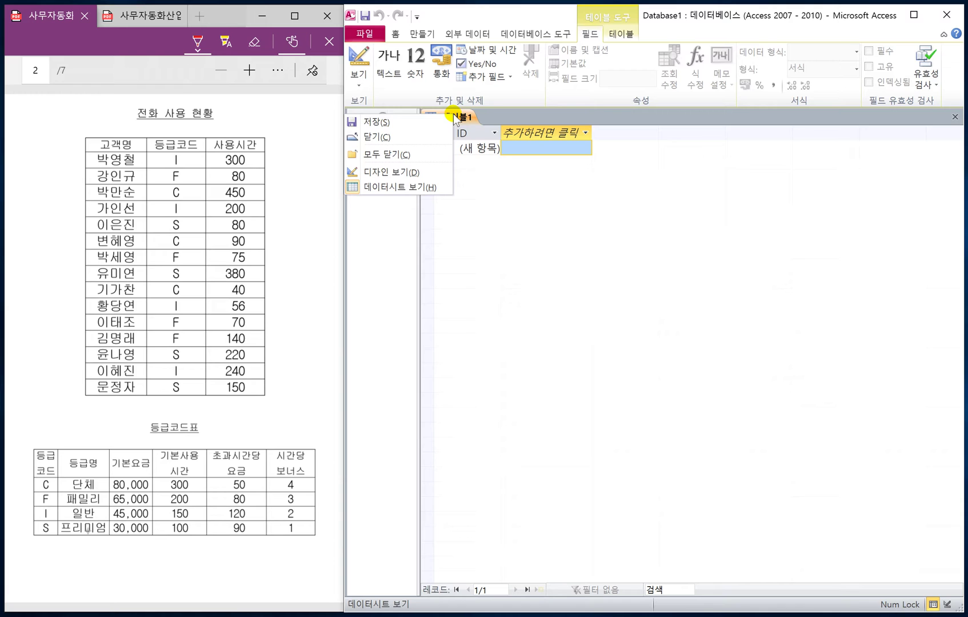
{"action": "left_click", "coordinate": [398, 136]}
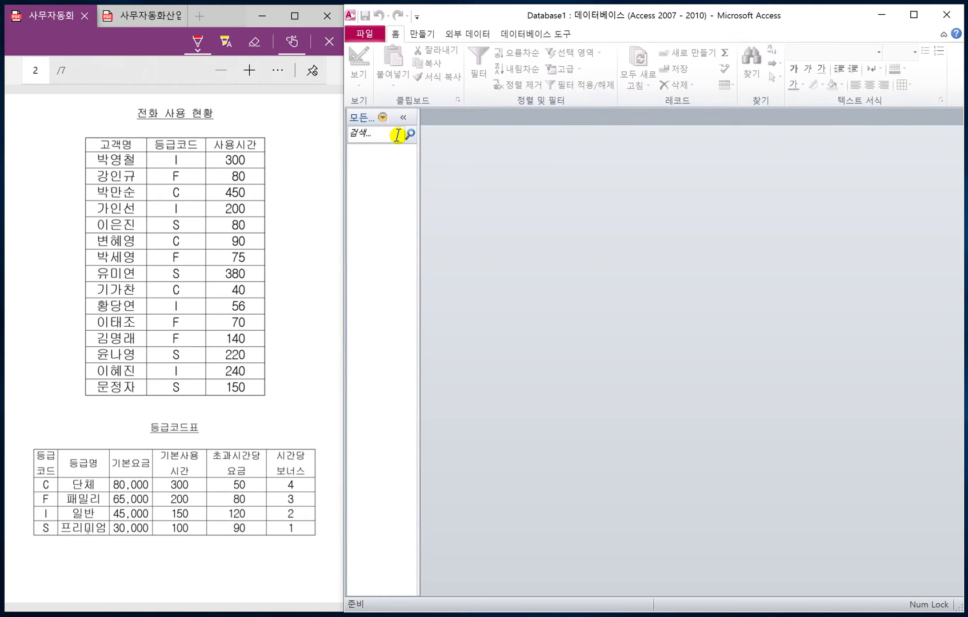
{"action": "left_click", "coordinate": [421, 34]}
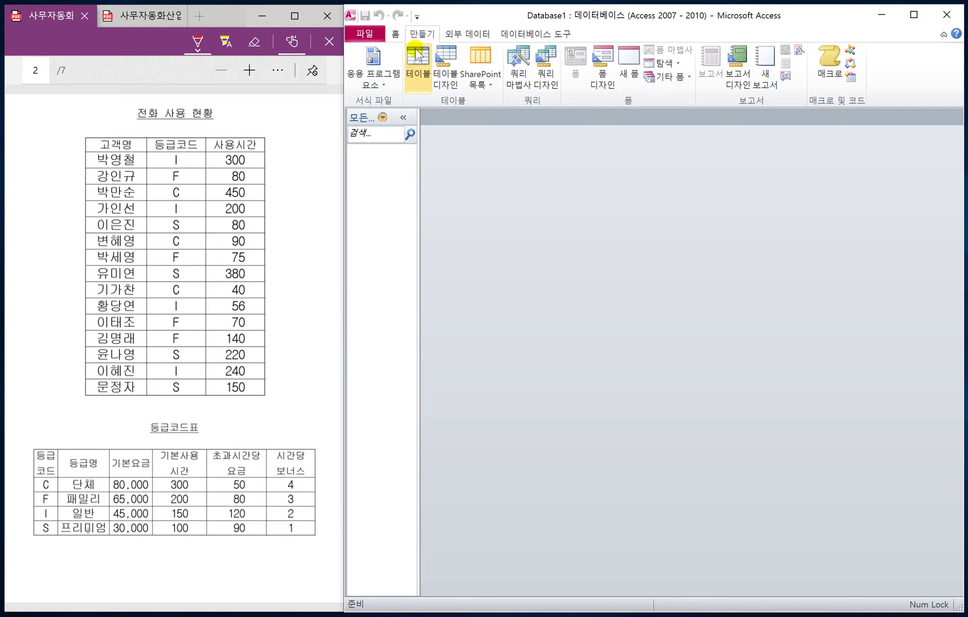
{"action": "left_click", "coordinate": [446, 74]}
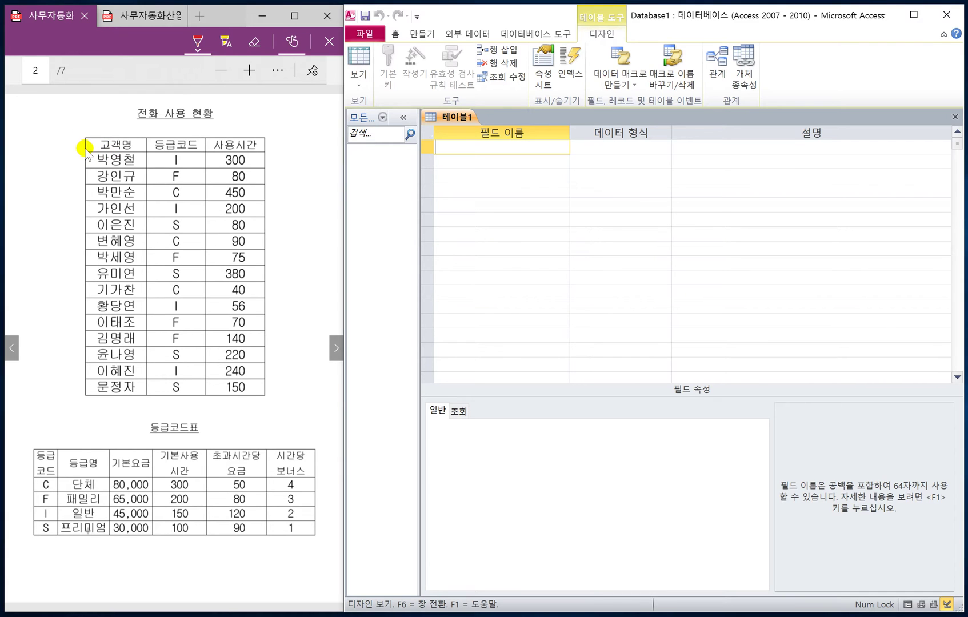
Circle the 전화 사용 현황 column headings in the PDF and add a 고객명 field with the 텍스트 data type
{"action": "mouse_move", "coordinate": [84, 150]}
{"action": "left_mouse_down"}
{"action": "mouse_move", "coordinate": [190, 153]}
{"action": "mouse_move", "coordinate": [263, 138]}
{"action": "mouse_move", "coordinate": [103, 128]}
{"action": "mouse_move", "coordinate": [84, 147]}
{"action": "left_mouse_up"}
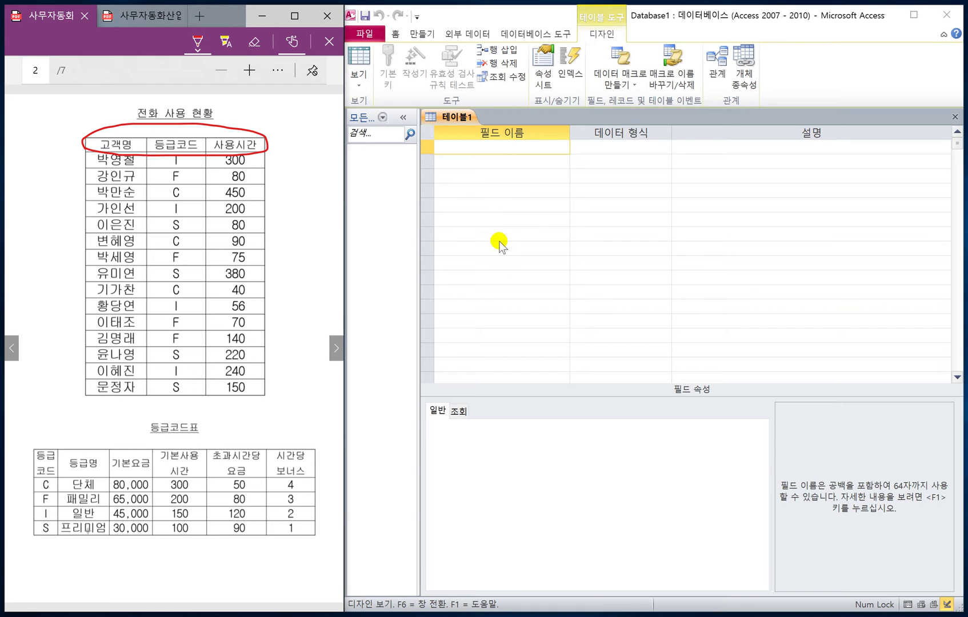
{"action": "left_click", "coordinate": [470, 147]}
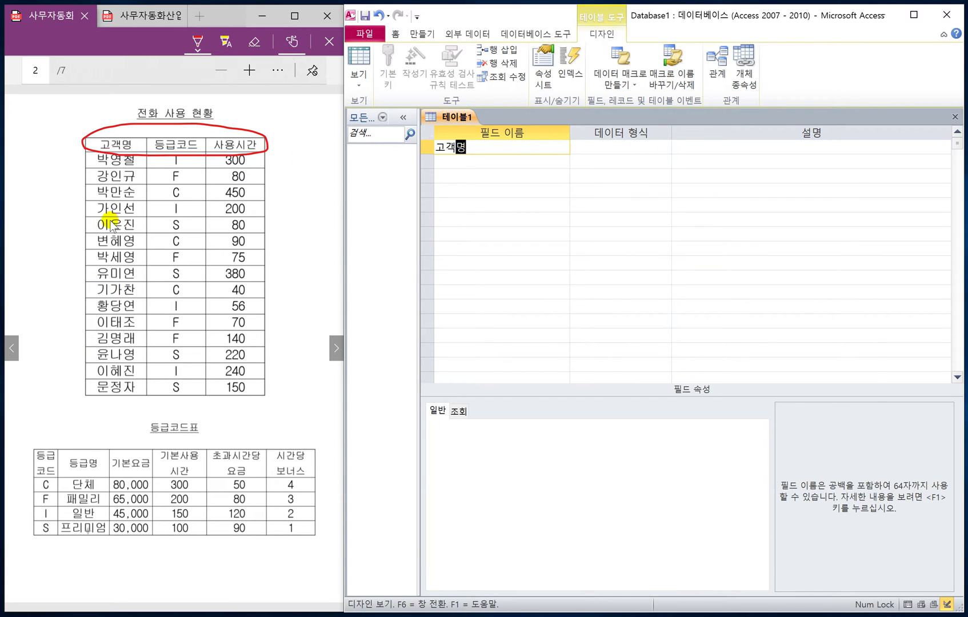
{"action": "left_click", "coordinate": [594, 147]}
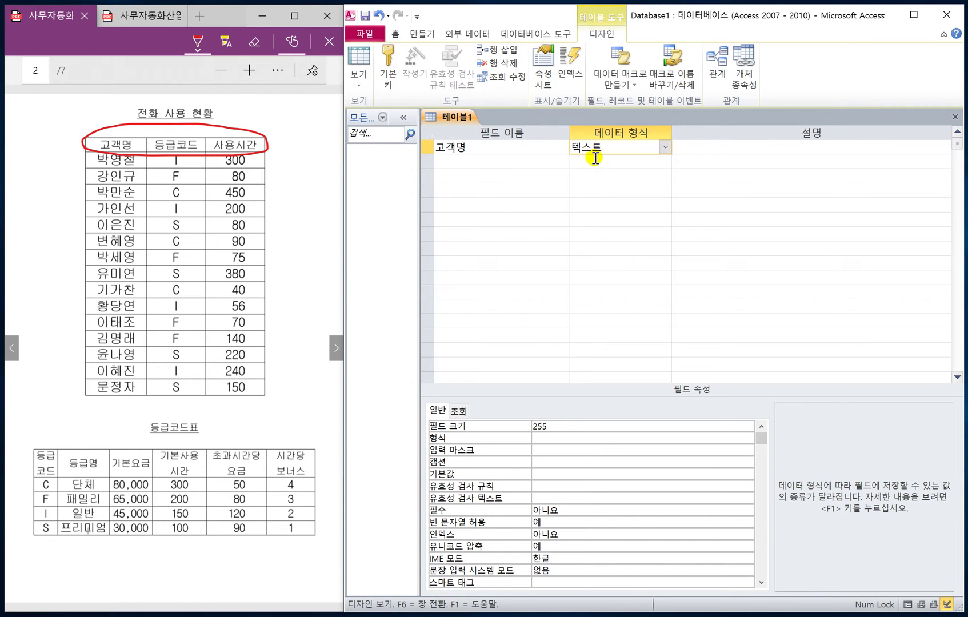
{"action": "left_click", "coordinate": [665, 147]}
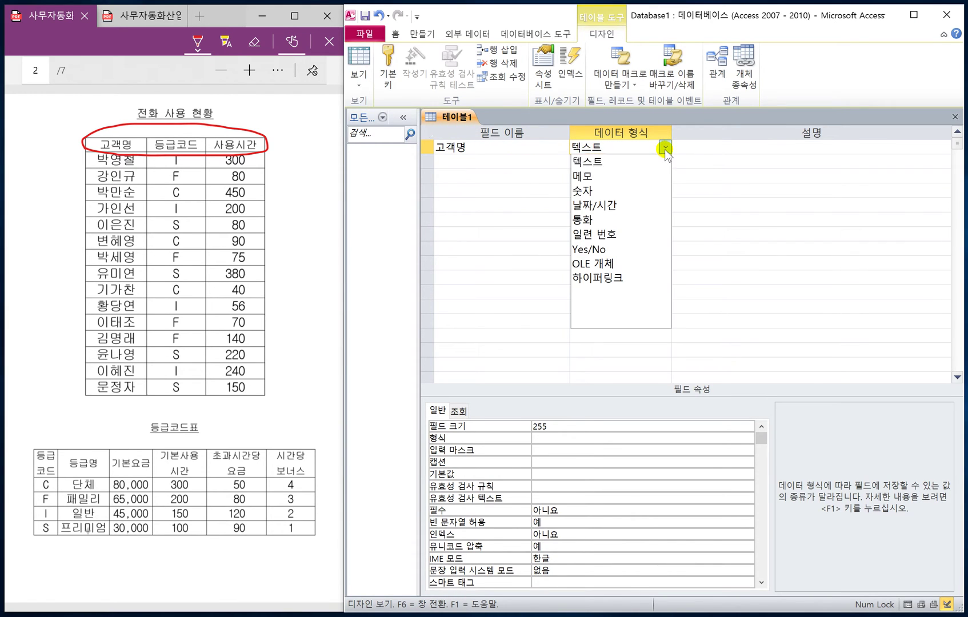
{"action": "left_click", "coordinate": [603, 162]}
Add a 등급코드 field with the 텍스트 data type and a 사용시간 field with the 숫자 data type
{"action": "left_click", "coordinate": [495, 161]}
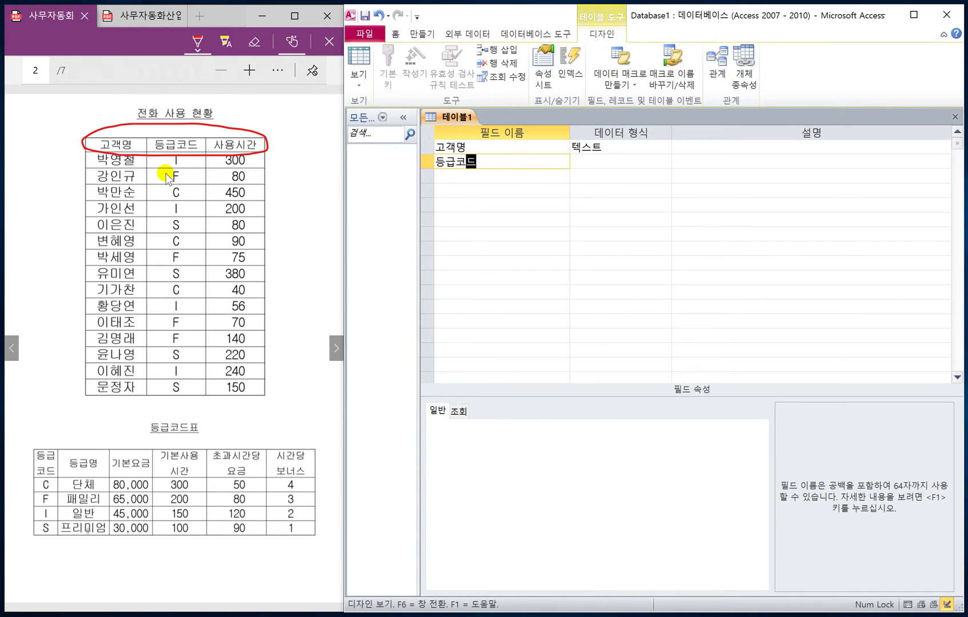
{"action": "left_click", "coordinate": [616, 164]}
{"action": "left_click", "coordinate": [665, 161]}
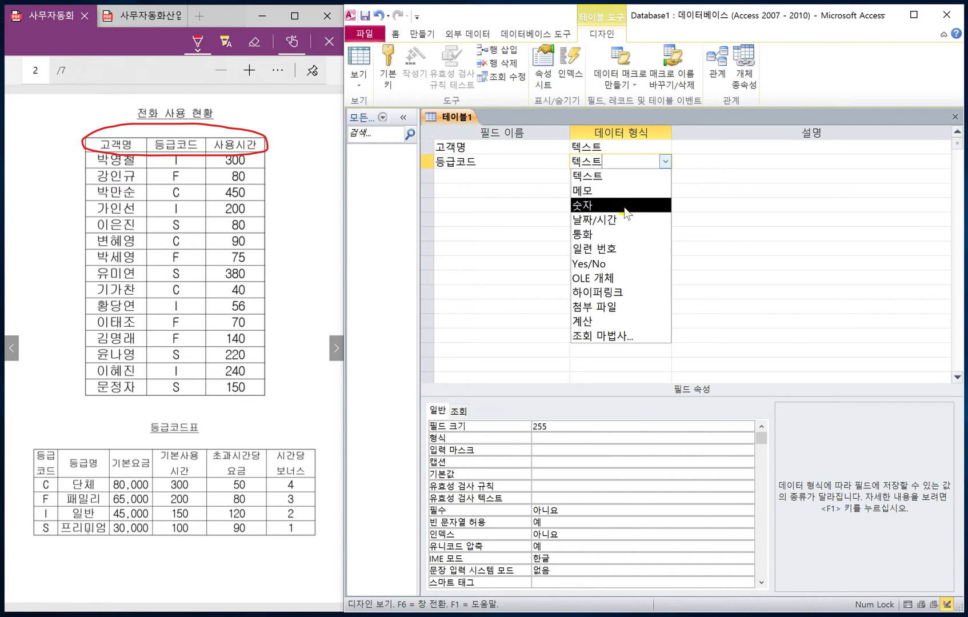
{"action": "left_click", "coordinate": [523, 174]}
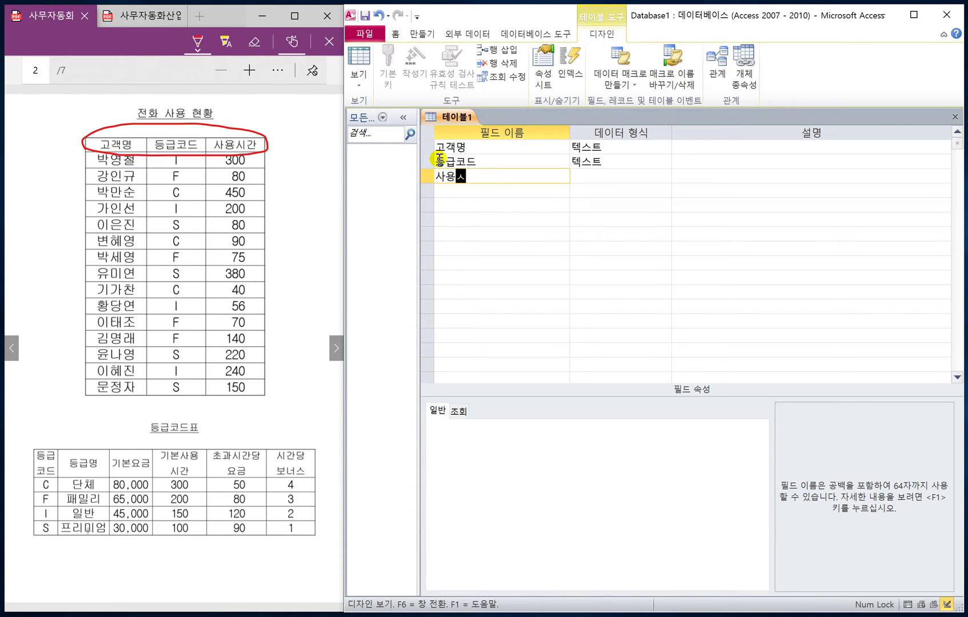
{"action": "left_click", "coordinate": [585, 176]}
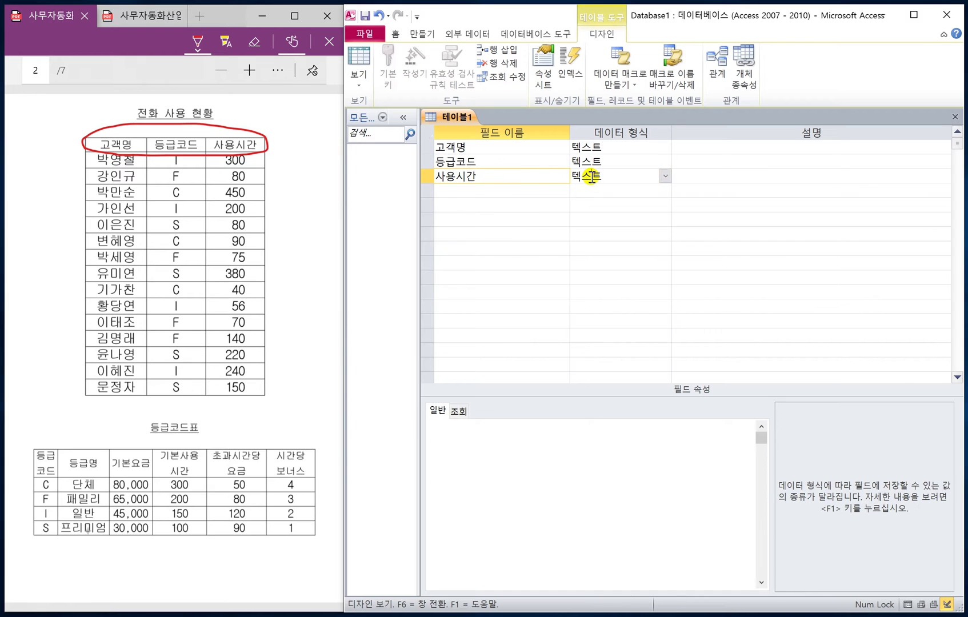
{"action": "left_click", "coordinate": [665, 176]}
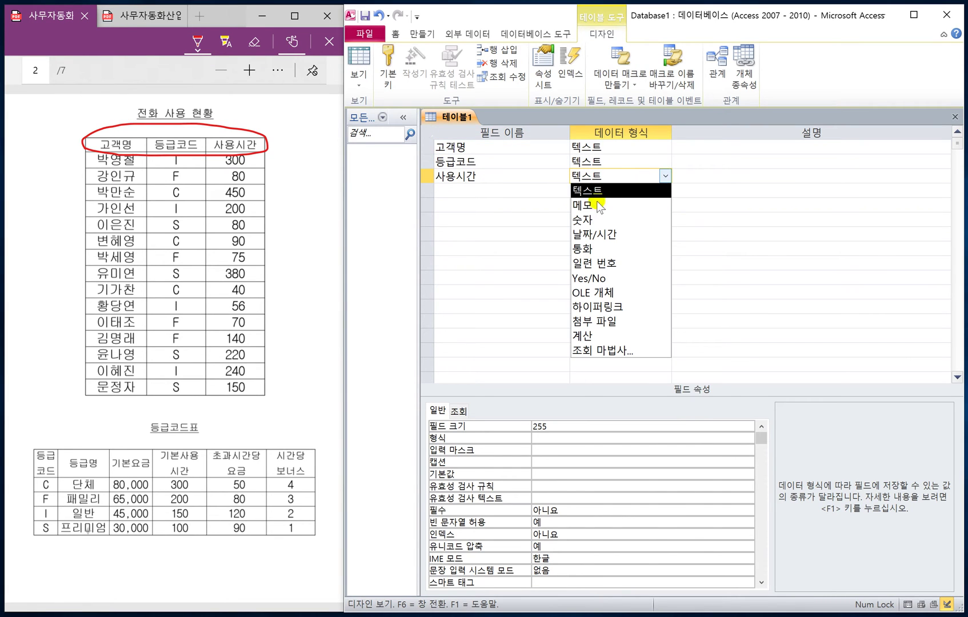
{"action": "left_click", "coordinate": [592, 219]}
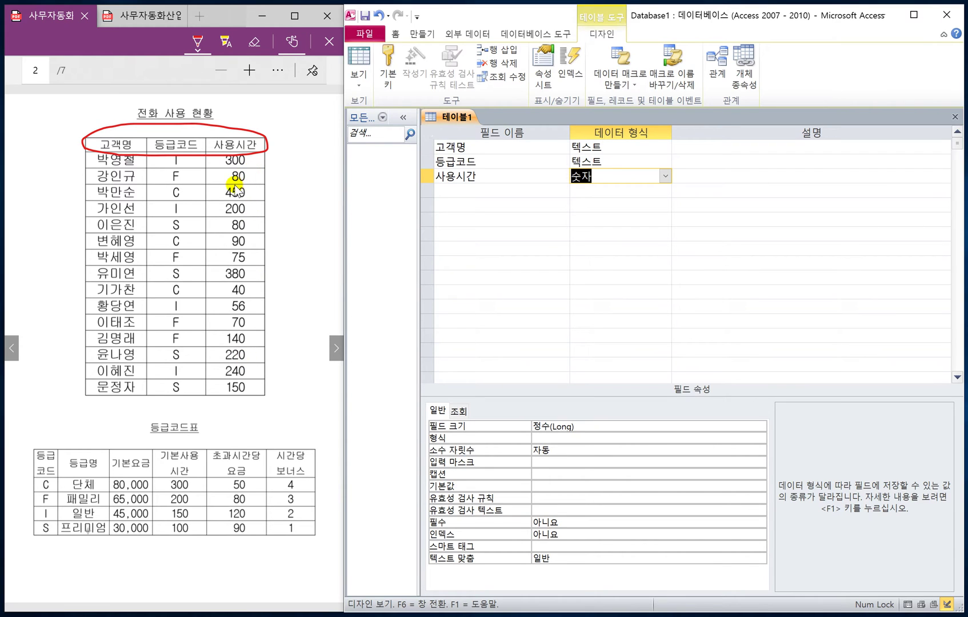
Save the table as 테이블1 without creating a primary key
{"action": "right_click", "coordinate": [454, 115]}
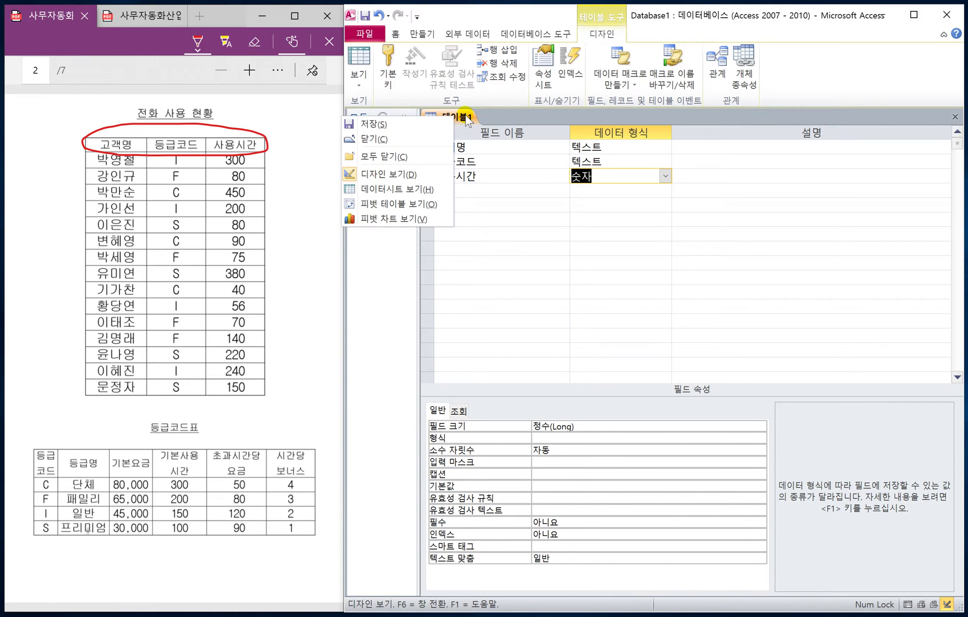
{"action": "left_click", "coordinate": [388, 123]}
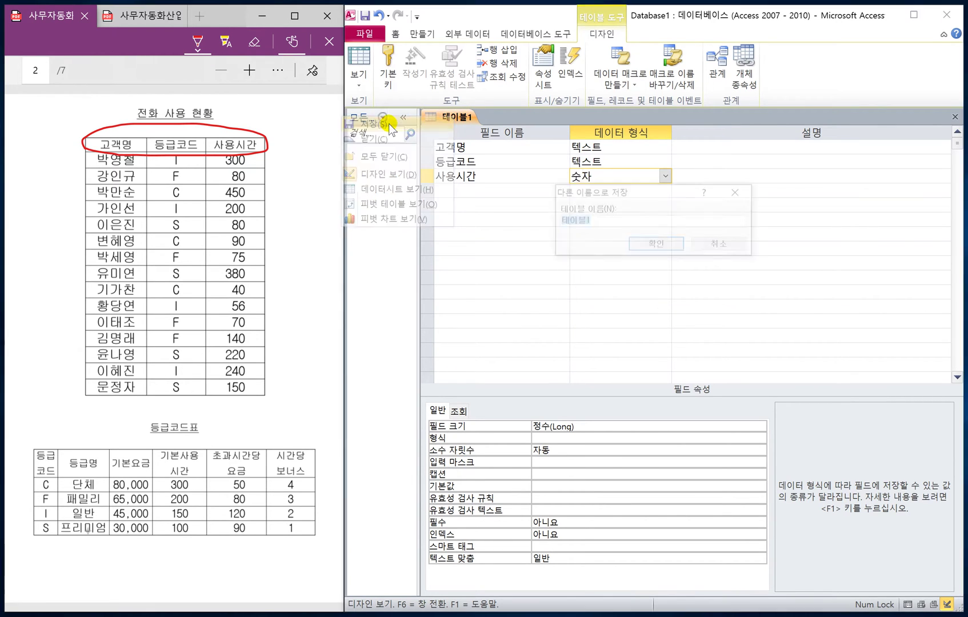
{"action": "left_click_drag", "start_coordinate": [598, 197], "coordinate": [541, 164]}
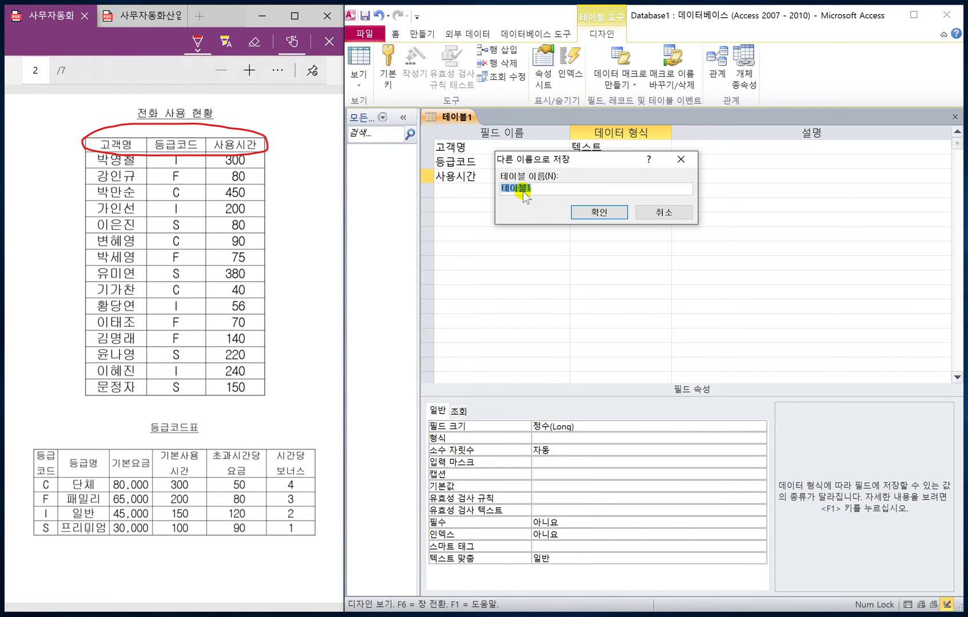
{"action": "left_click", "coordinate": [596, 213]}
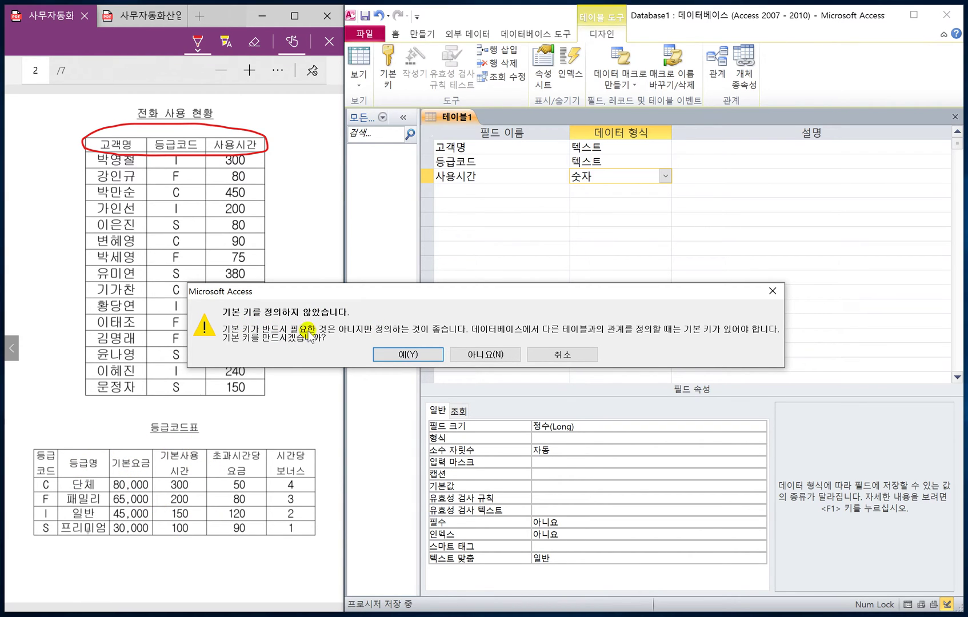
{"action": "left_click_drag", "start_coordinate": [390, 293], "coordinate": [459, 250]}
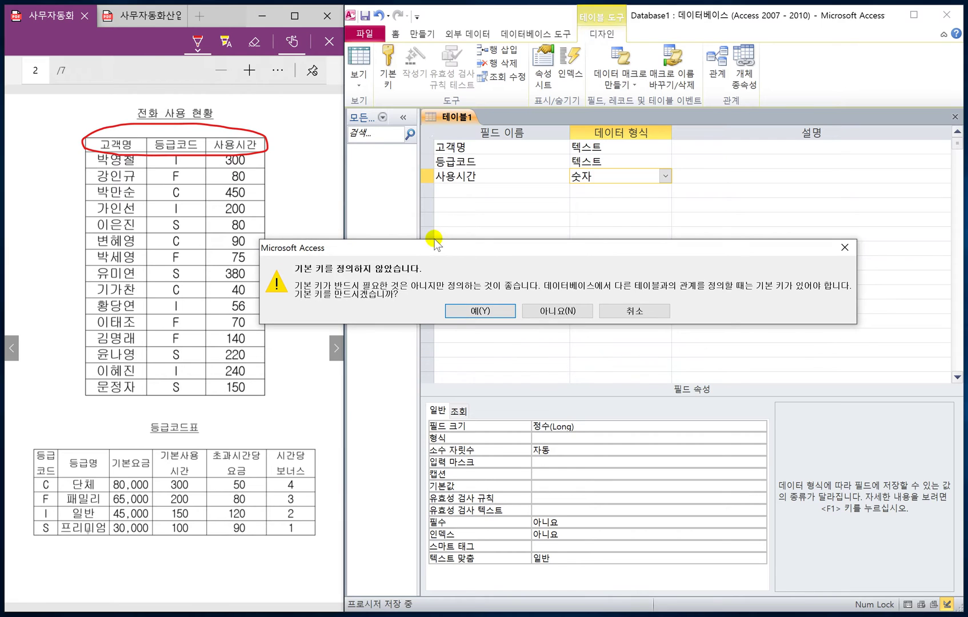
{"action": "left_click", "coordinate": [551, 312]}
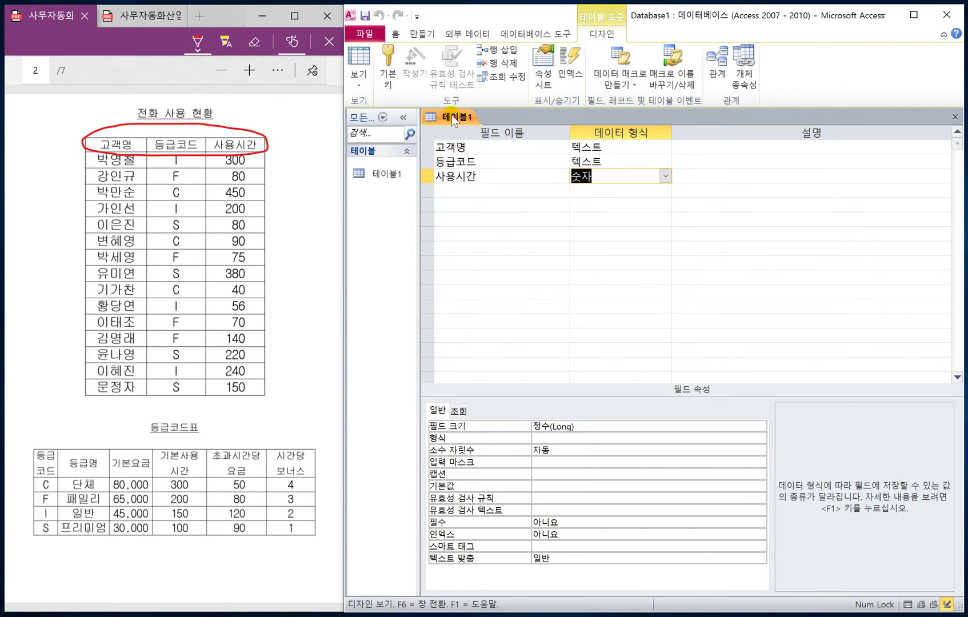
Switch 테이블1 to Datasheet view and enter the first customer's name with 등급코드 I and 사용시간 300
{"action": "right_click", "coordinate": [451, 115]}
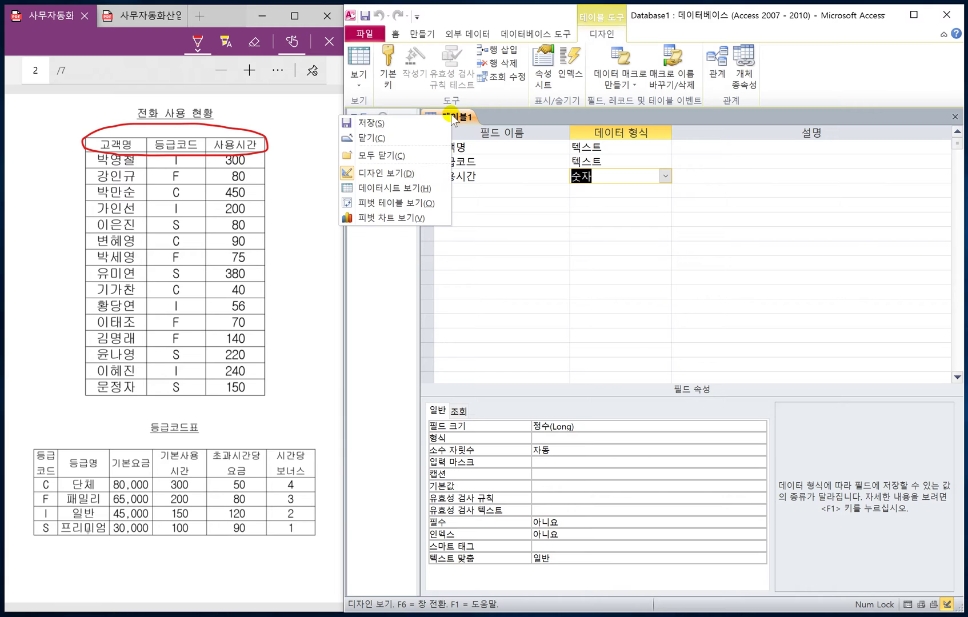
{"action": "left_click", "coordinate": [398, 191]}
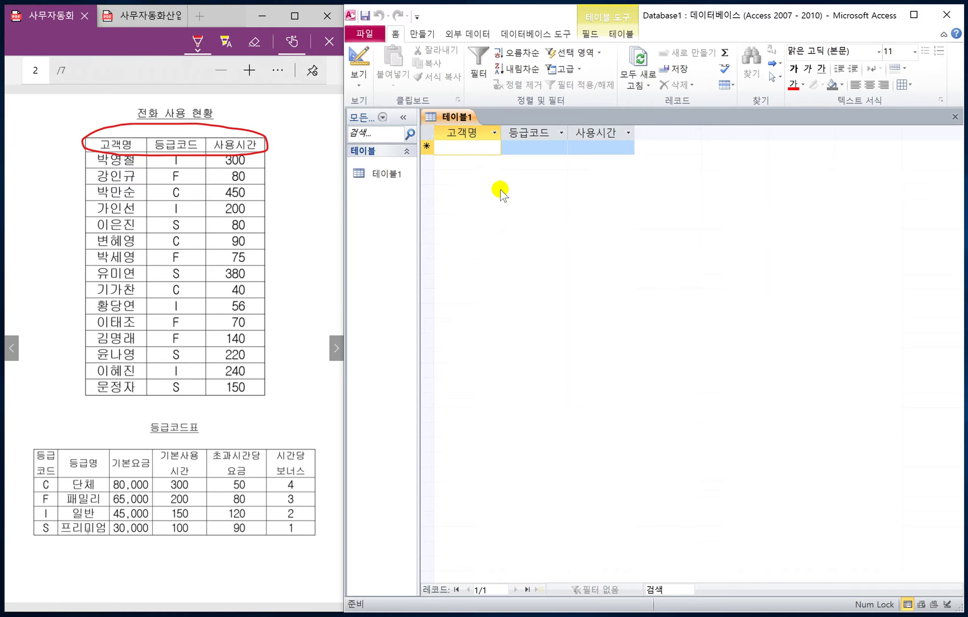
{"action": "left_click", "coordinate": [472, 146]}
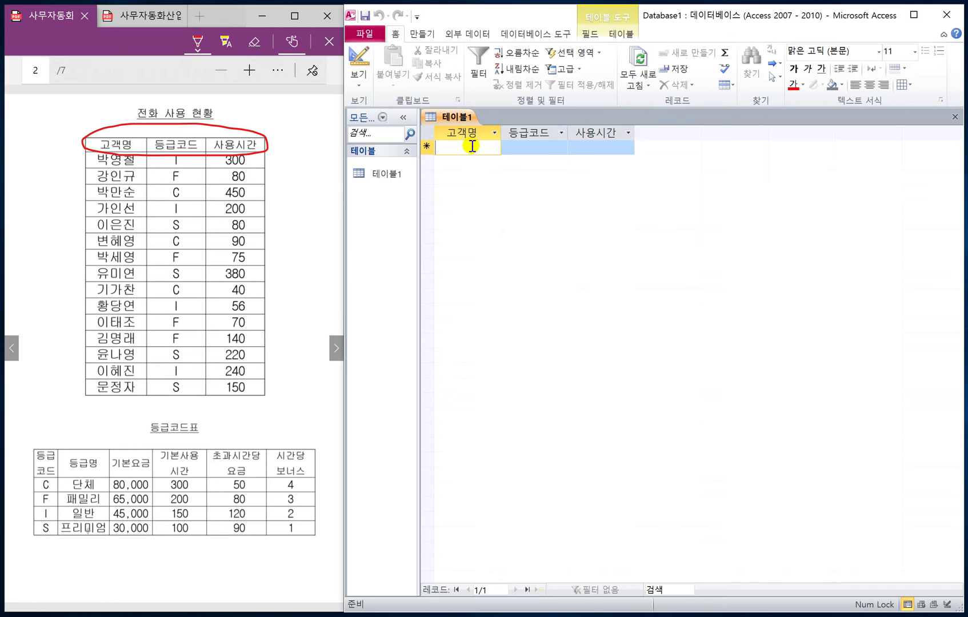
{"action": "type", "text": "박ㅇ"}
{"action": "type", "text": "철"}
{"action": "left_click", "coordinate": [553, 146]}
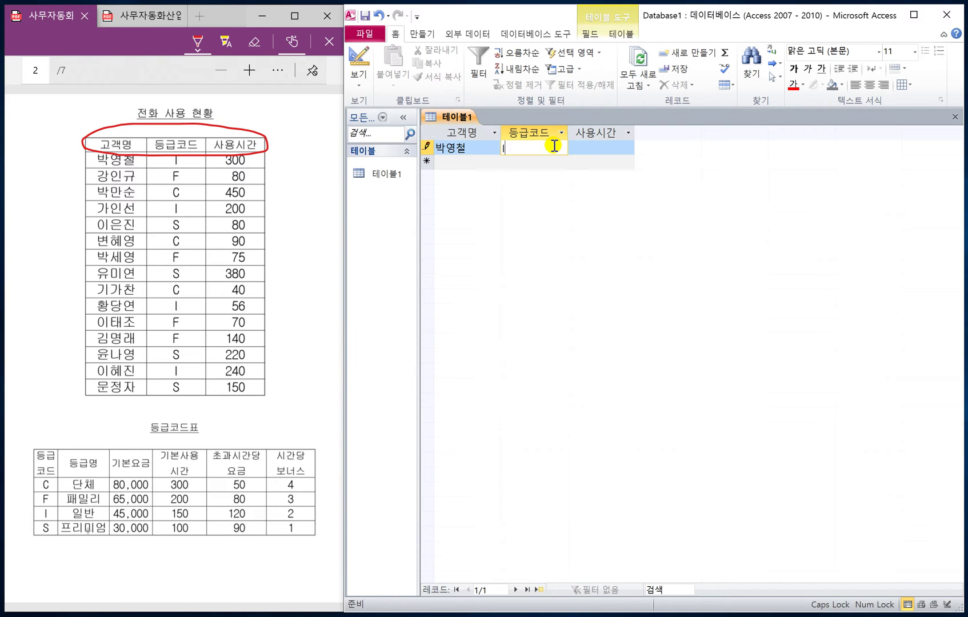
{"action": "type", "text": "I"}
{"action": "key", "text": "Tab"}
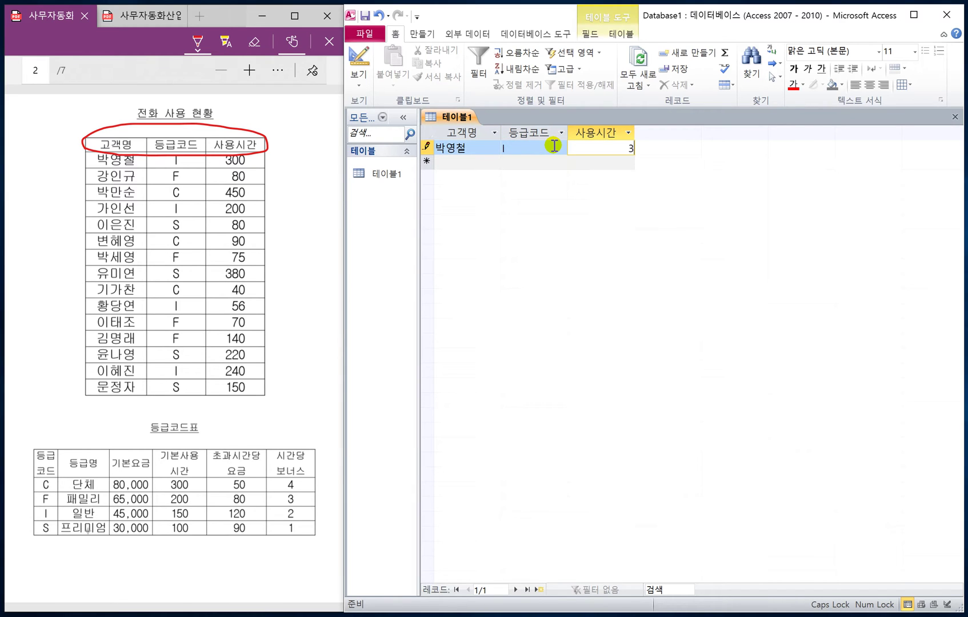
{"action": "key", "text": "Tab"}
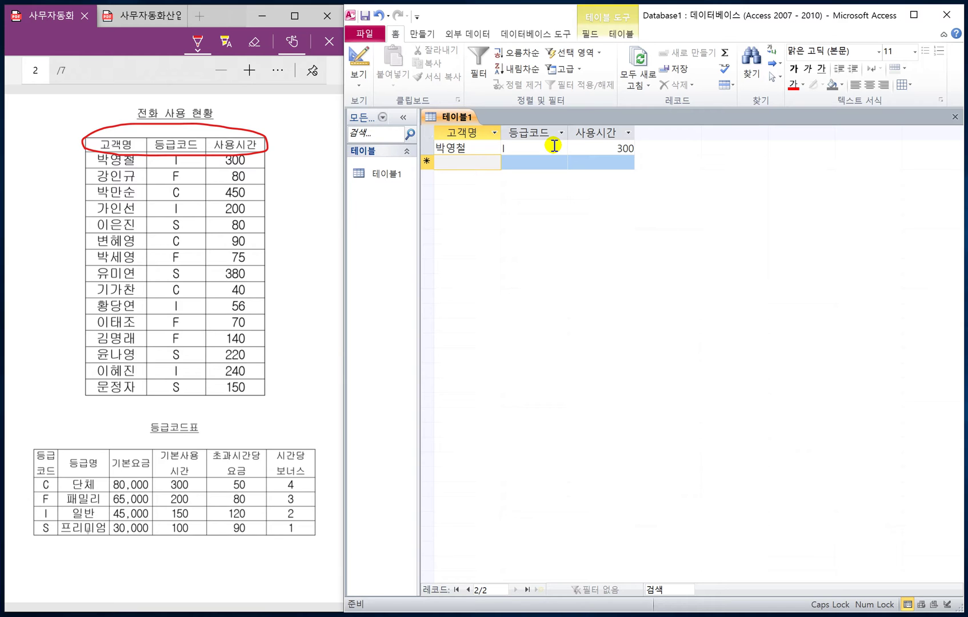
Enter the remaining customer records from the PDF's 전화 사용 현황 table, starting with 등급코드 F and 사용시간 80 for the second customer
{"action": "type", "text": "RKDD"}
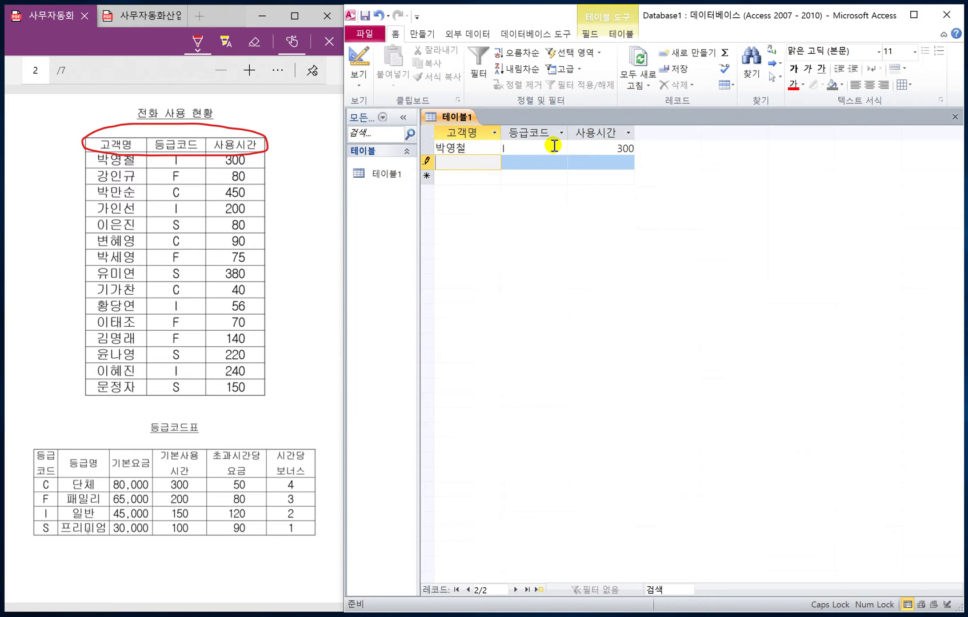
{"action": "type", "text": "DLSRB"}
{"action": "key", "text": "Tab"}
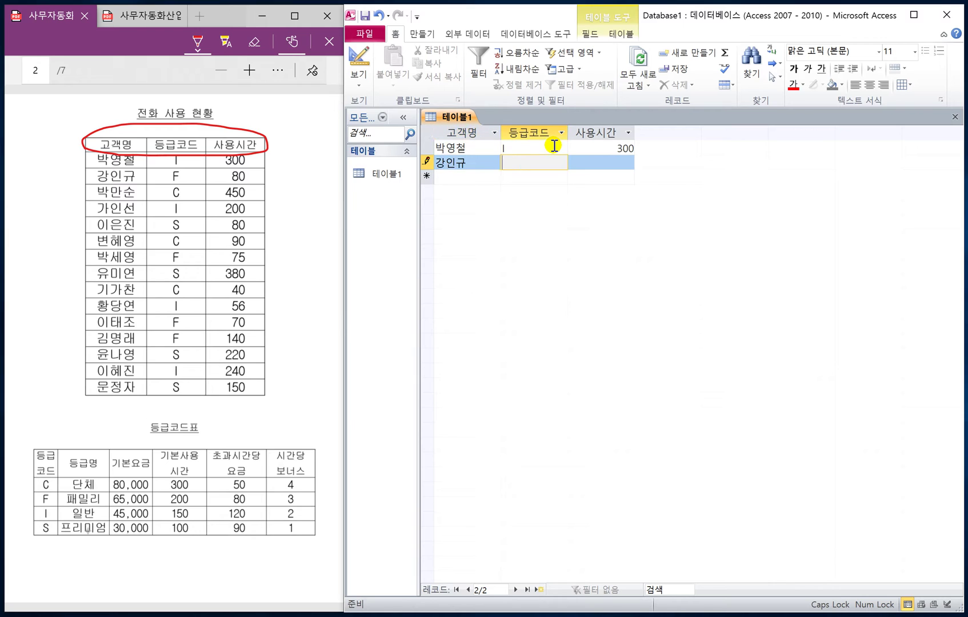
{"action": "key", "text": "Tab"}
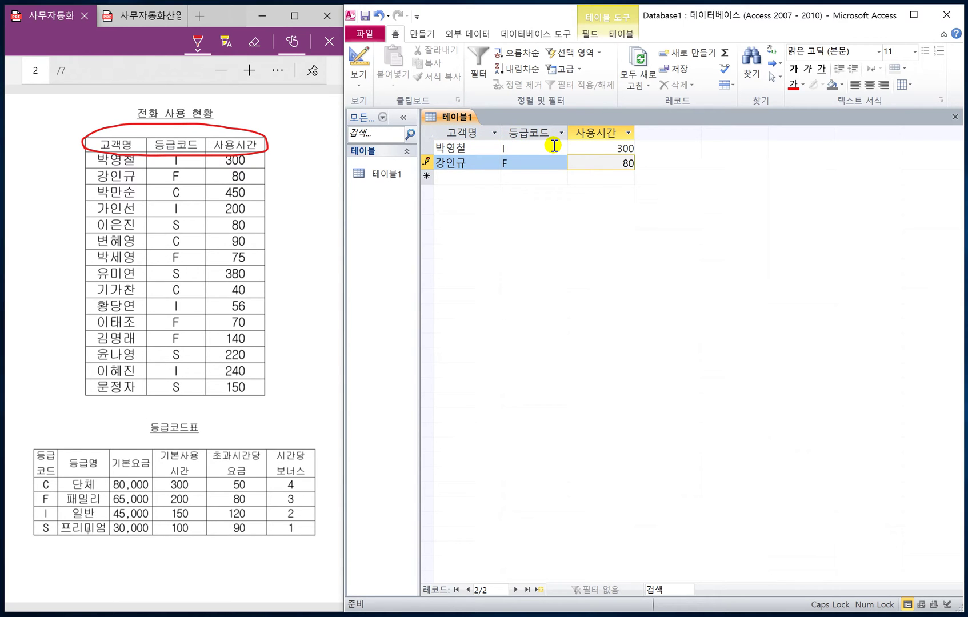
{"action": "type", "text": "80"}
{"action": "key", "text": "Tab"}
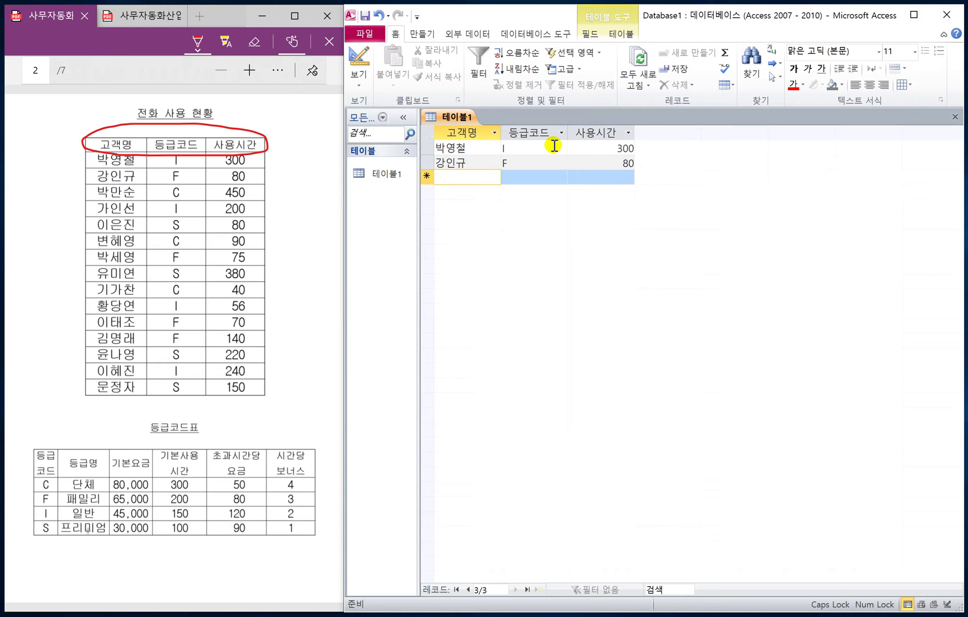
{"action": "type", "text": "qkr"}
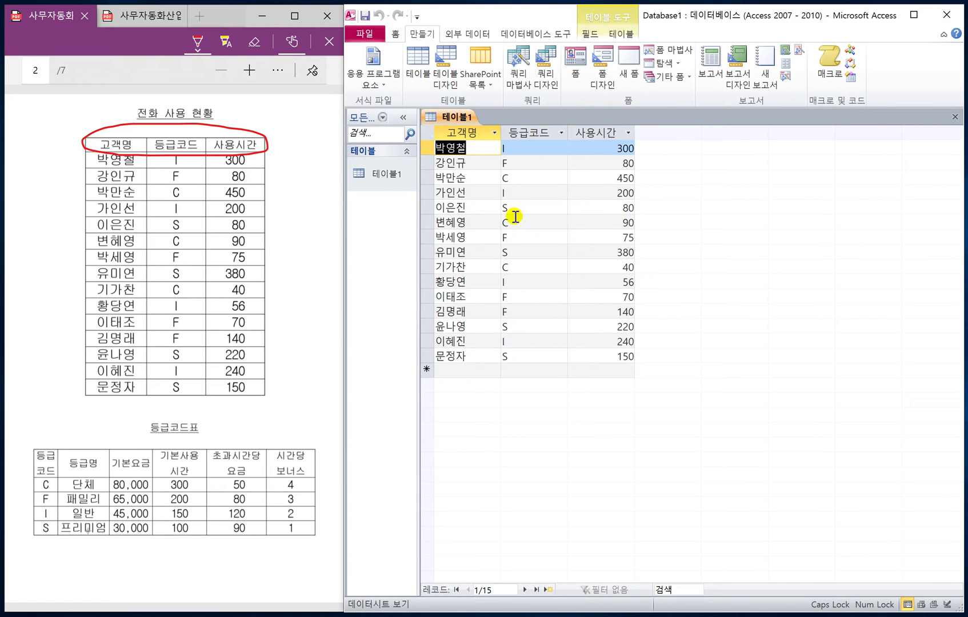
Save the filled 테이블1 and close it
{"action": "right_click", "coordinate": [457, 113]}
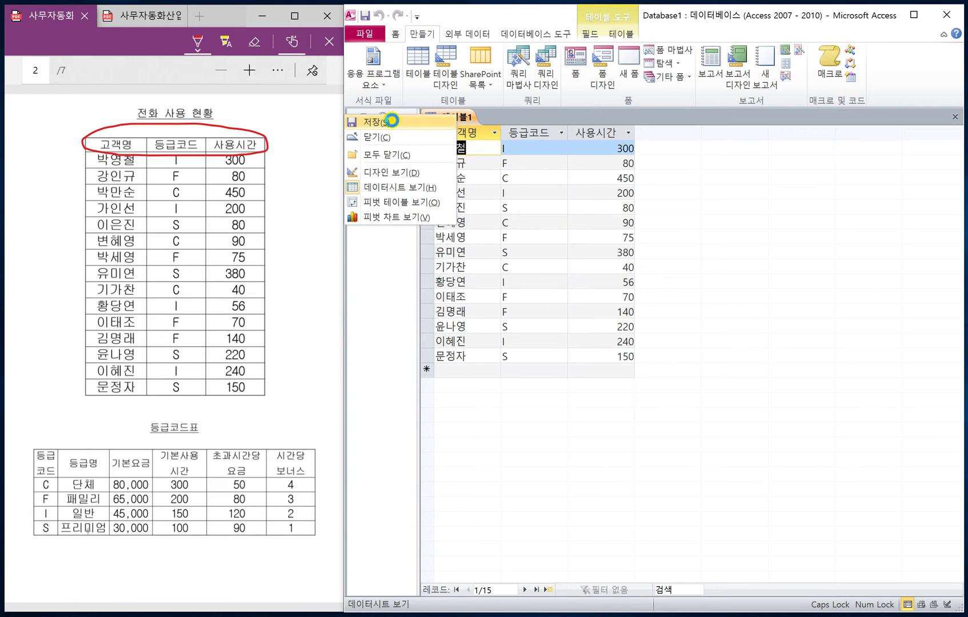
{"action": "left_click", "coordinate": [460, 120]}
{"action": "right_click", "coordinate": [455, 118]}
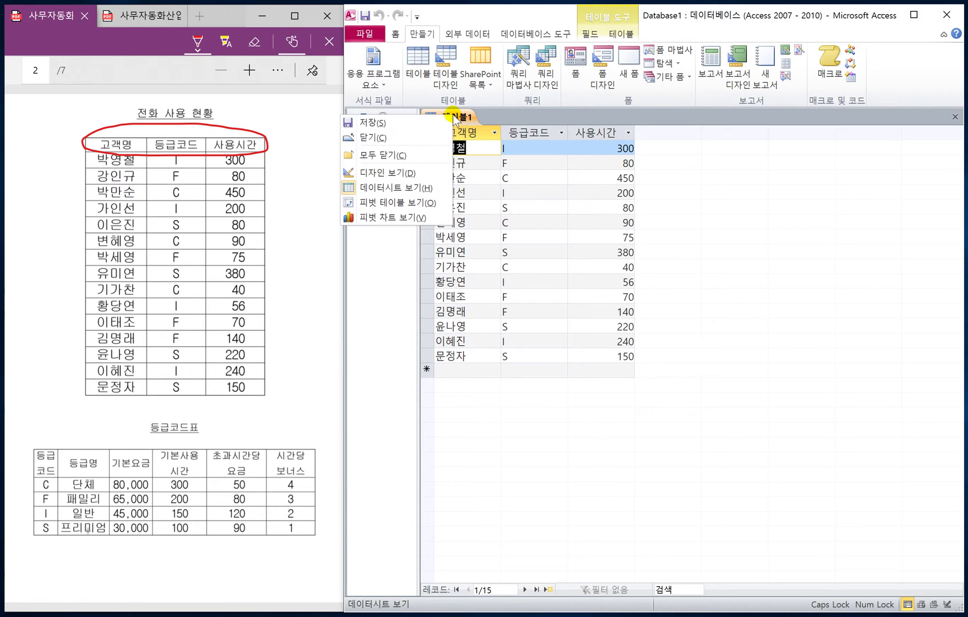
{"action": "left_click", "coordinate": [379, 138]}
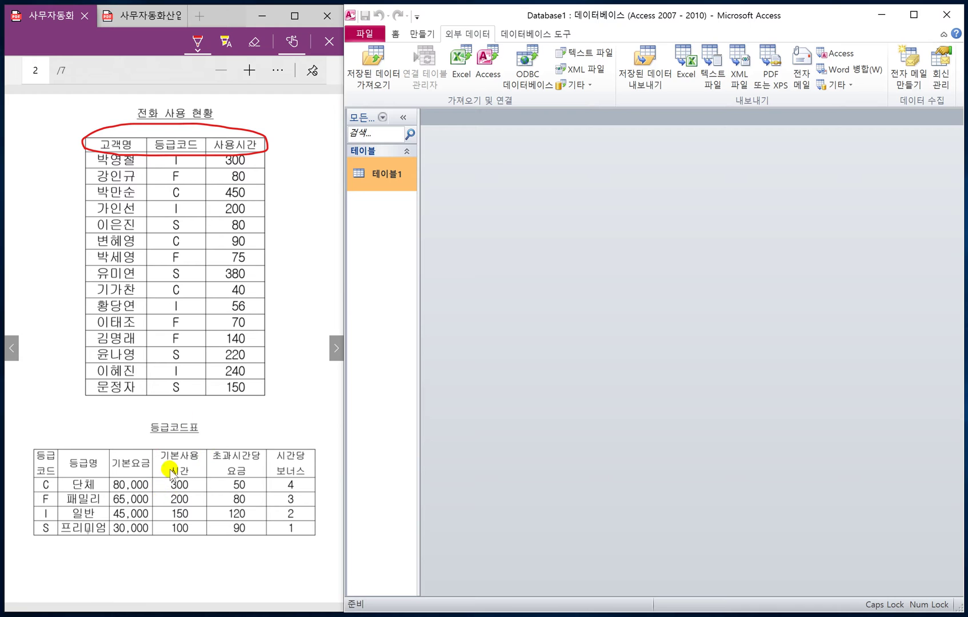
Create a second table in Design view with a 등급코드 field of the 텍스트 data type as its primary key
{"action": "left_click", "coordinate": [421, 35]}
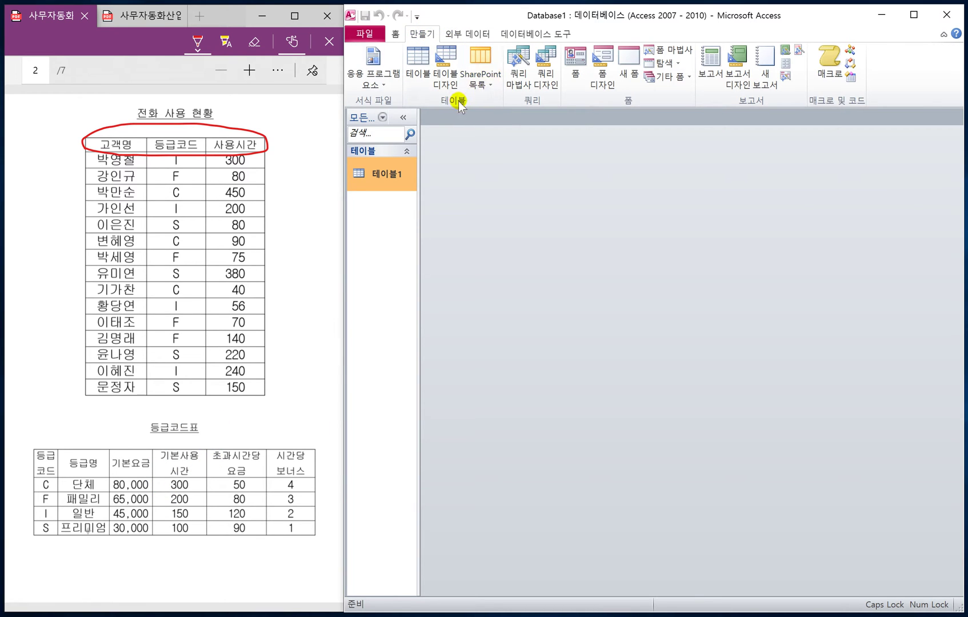
{"action": "left_click", "coordinate": [447, 84]}
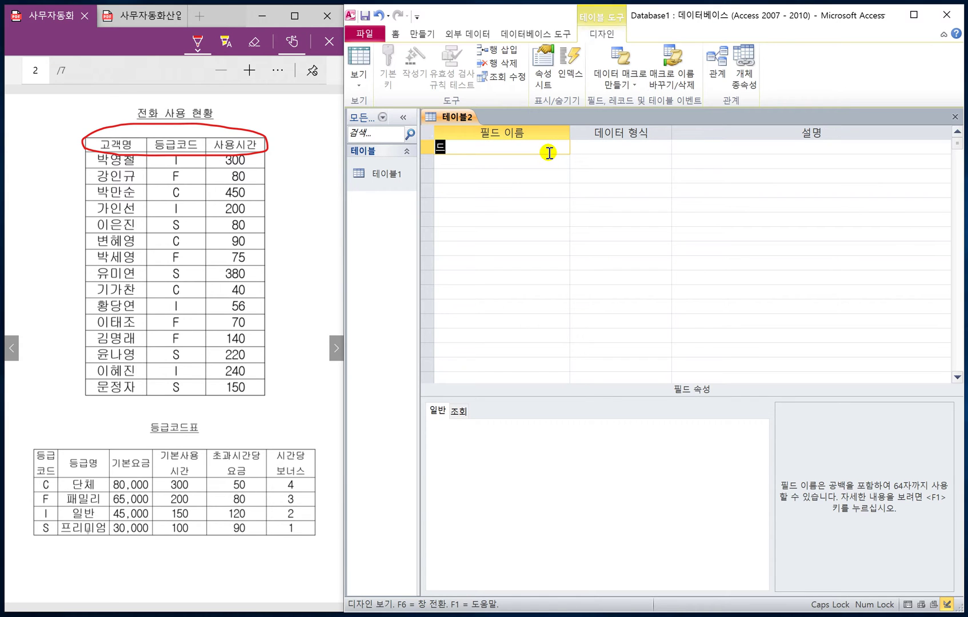
{"action": "type", "text": "등ㄱ"}
{"action": "key", "text": "Tab"}
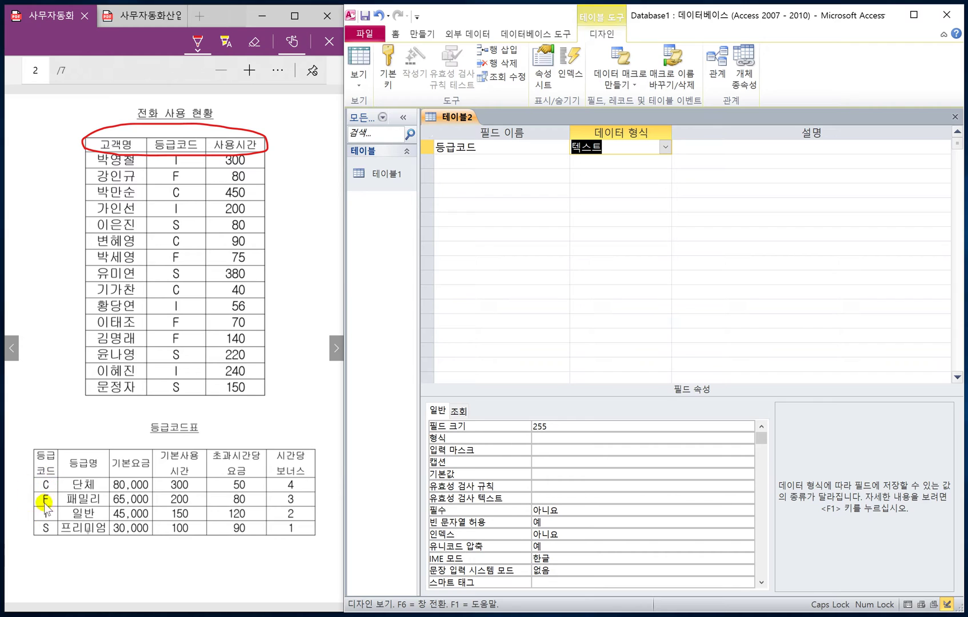
{"action": "left_click", "coordinate": [477, 148]}
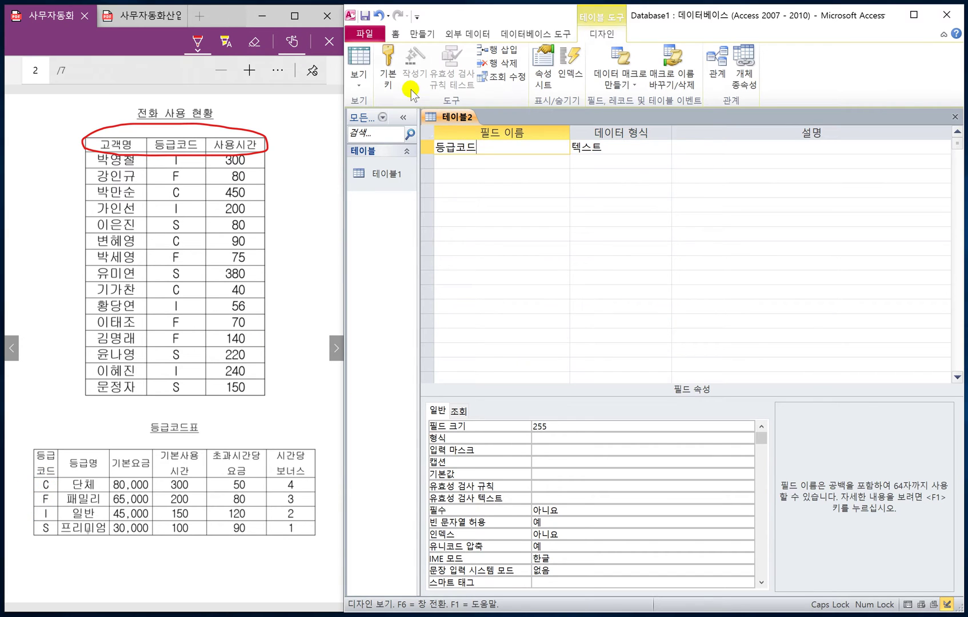
{"action": "left_click", "coordinate": [389, 72]}
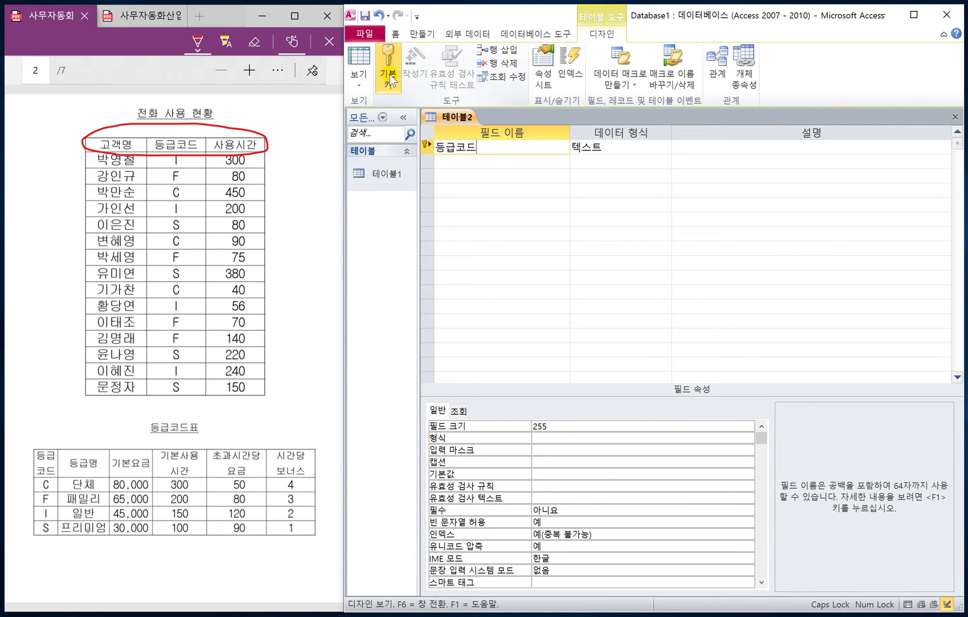
Add a 등급명 field with the 텍스트 data type below 등급코드
{"action": "left_click", "coordinate": [469, 160]}
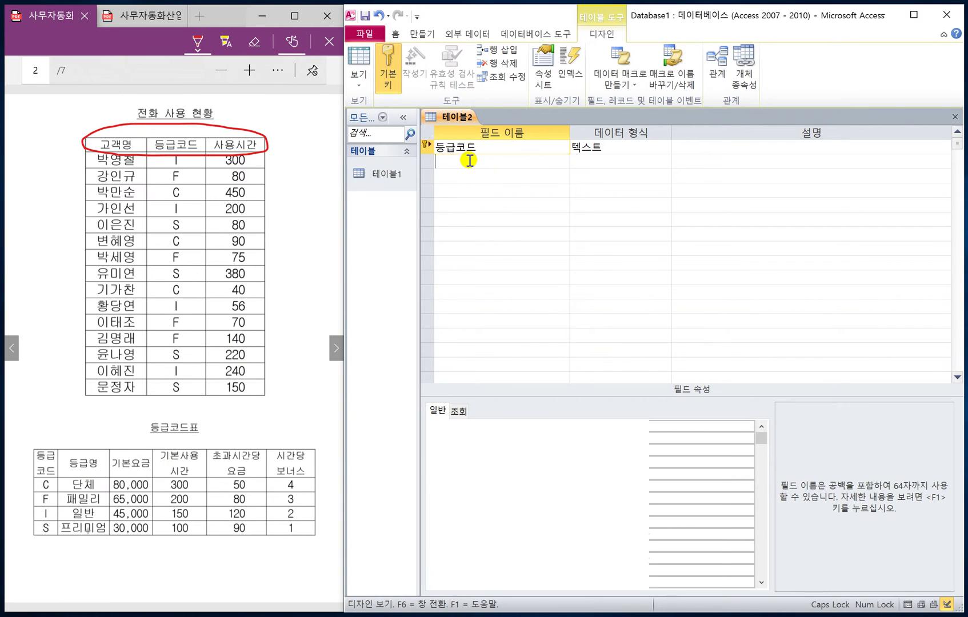
{"action": "type", "text": "등급"}
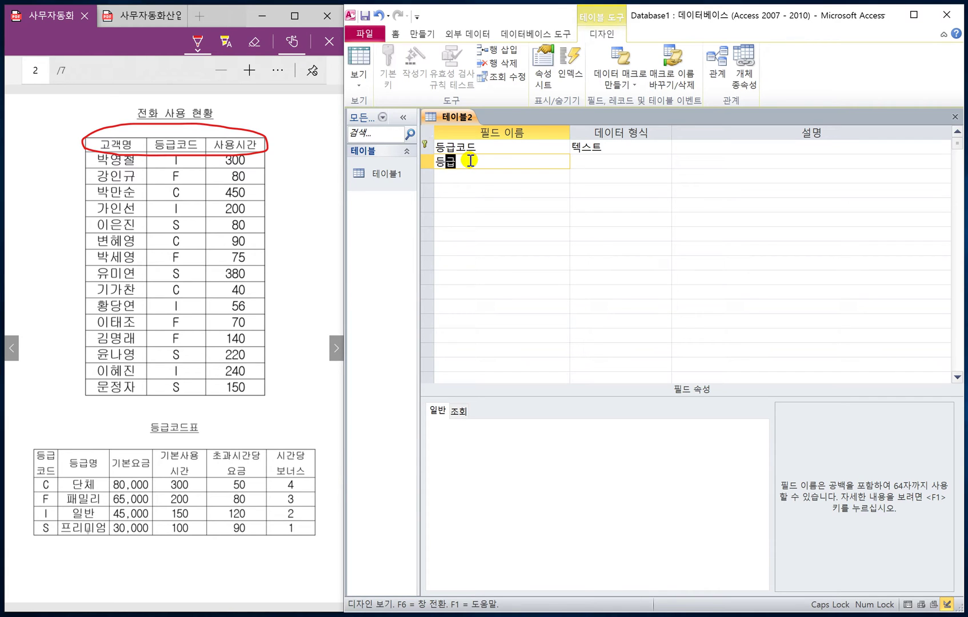
{"action": "type", "text": "며"}
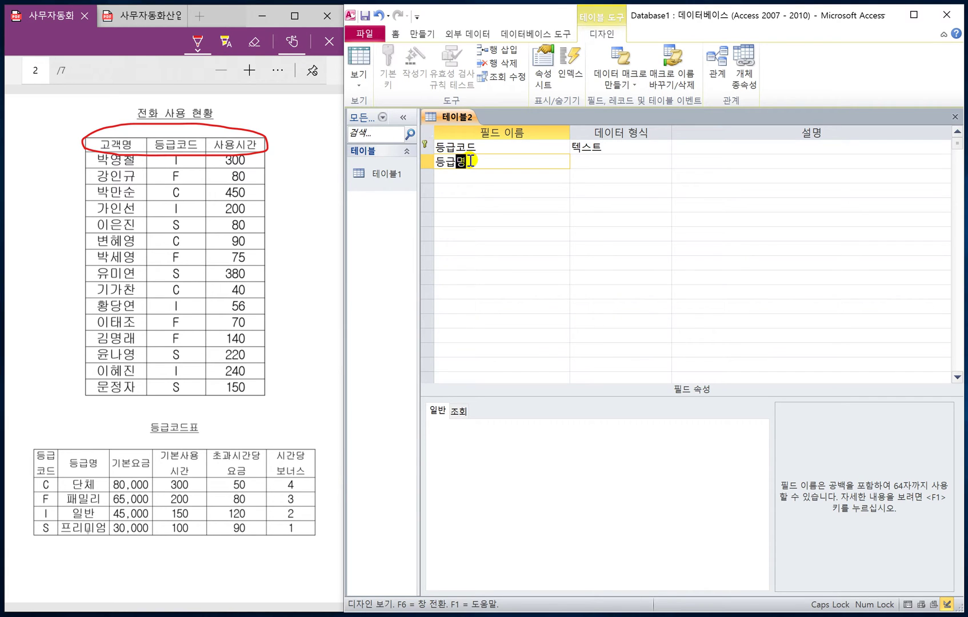
{"action": "key", "text": "Tab"}
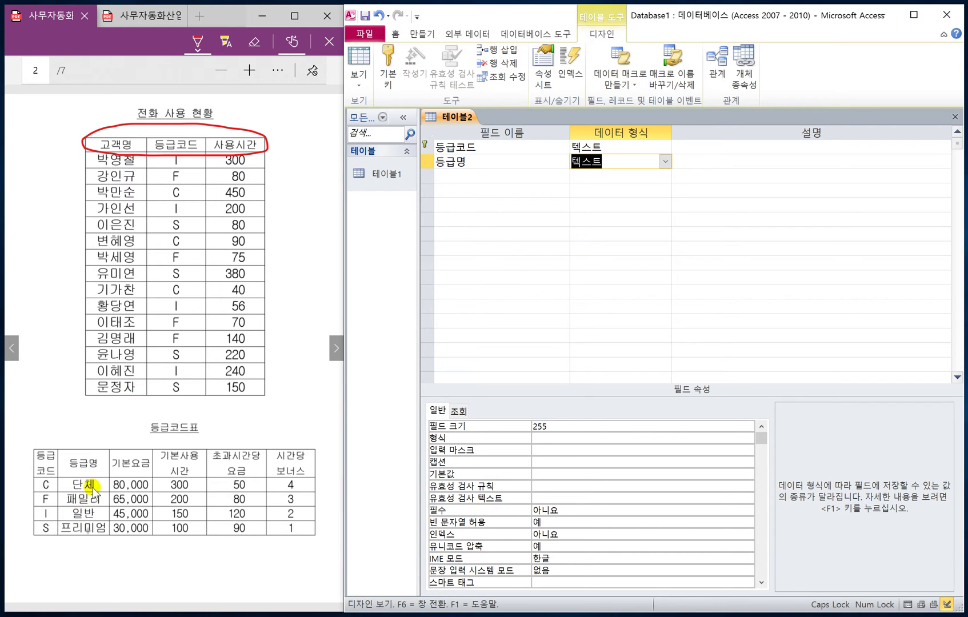
Add a 기본요금 field with the 통화 data type
{"action": "left_click", "coordinate": [478, 178]}
{"action": "type", "text": "ㄱ"}
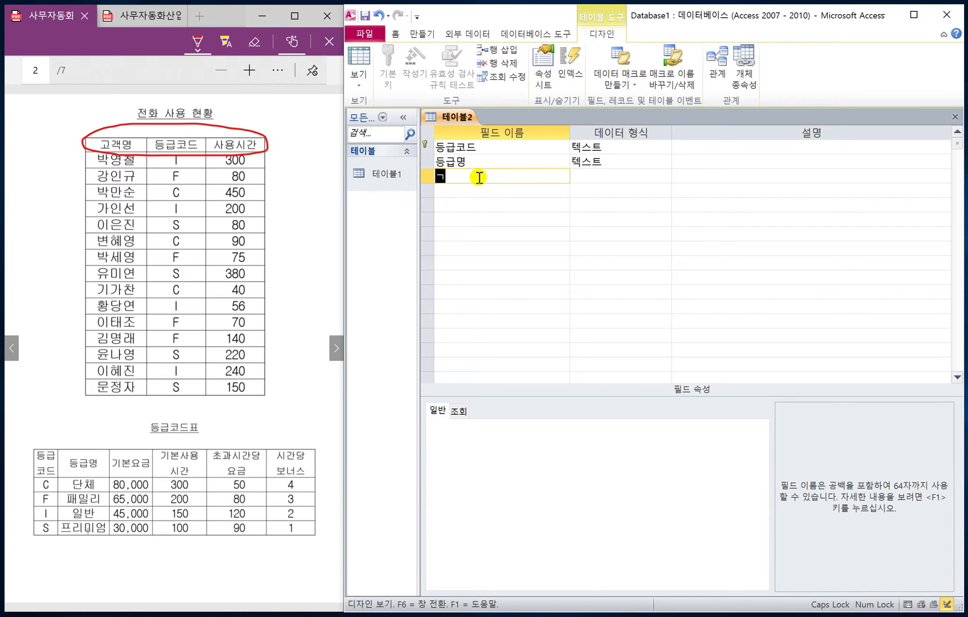
{"action": "type", "text": "본요"}
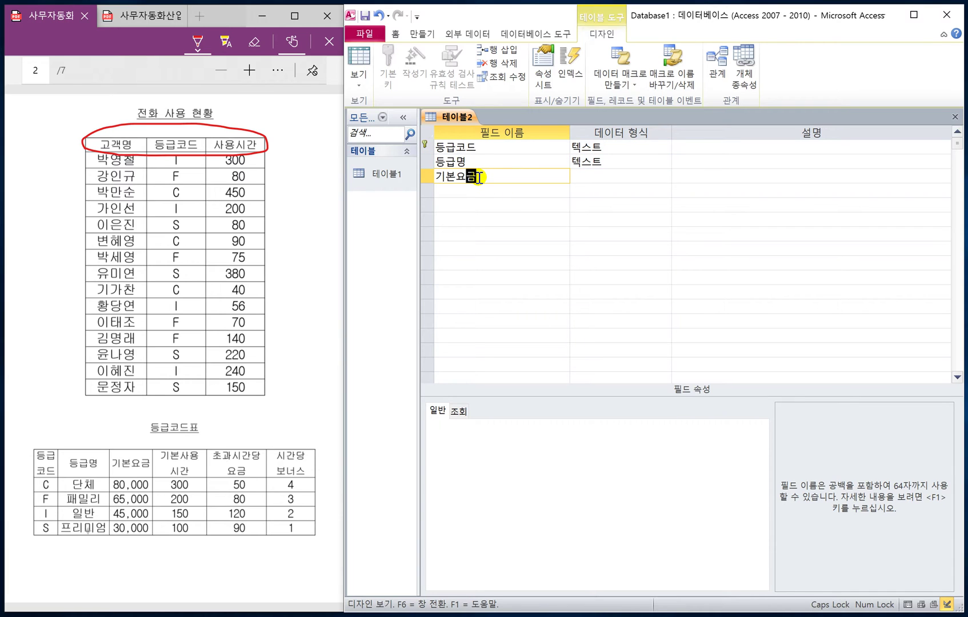
{"action": "type", "text": "금"}
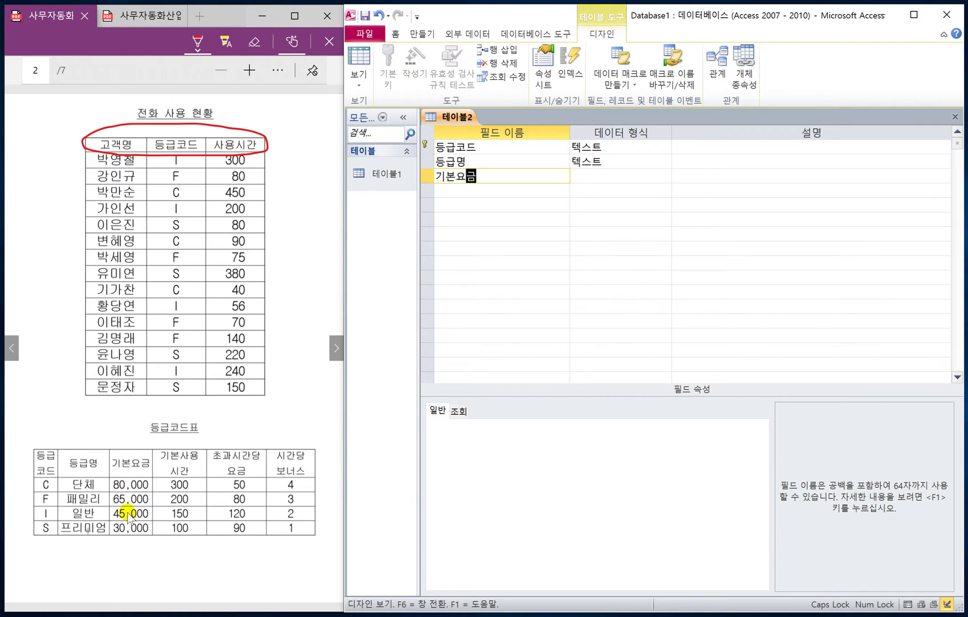
{"action": "left_click", "coordinate": [607, 176]}
{"action": "left_click", "coordinate": [665, 176]}
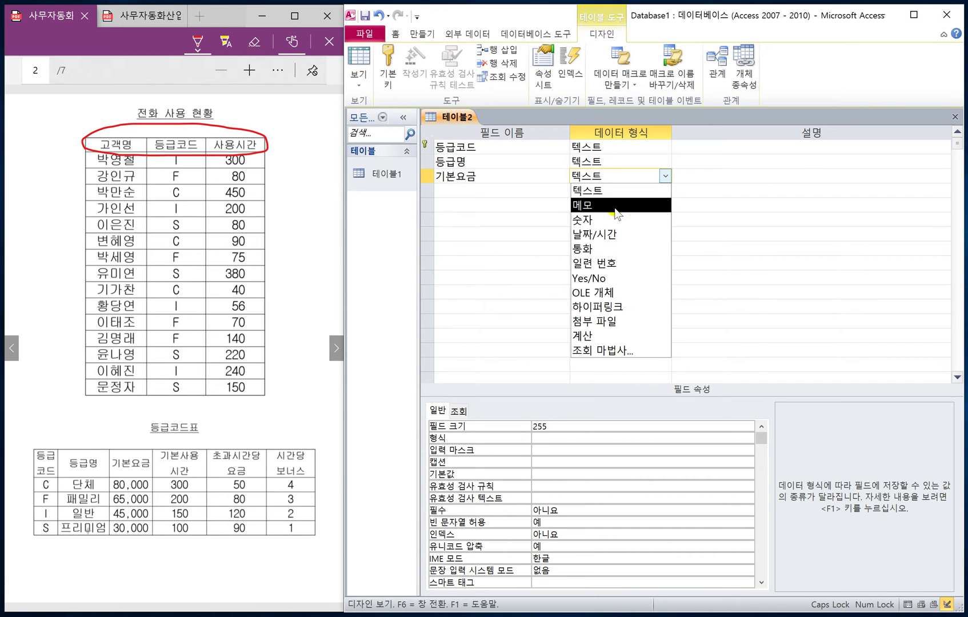
{"action": "left_click", "coordinate": [611, 249]}
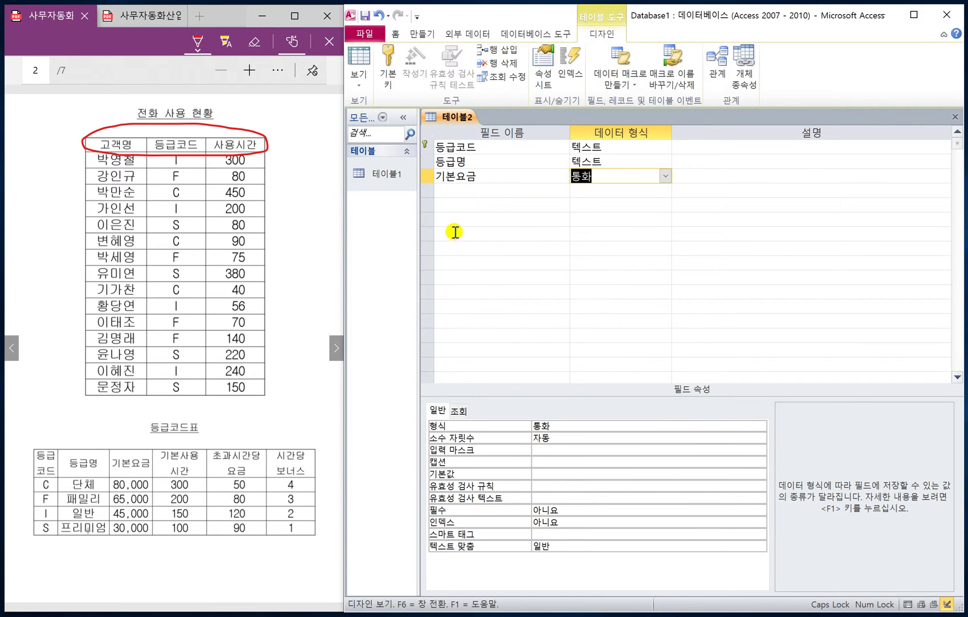
Add a 기본사용시간 field with the 숫자 data type
{"action": "left_click", "coordinate": [471, 181]}
{"action": "left_click", "coordinate": [470, 190]}
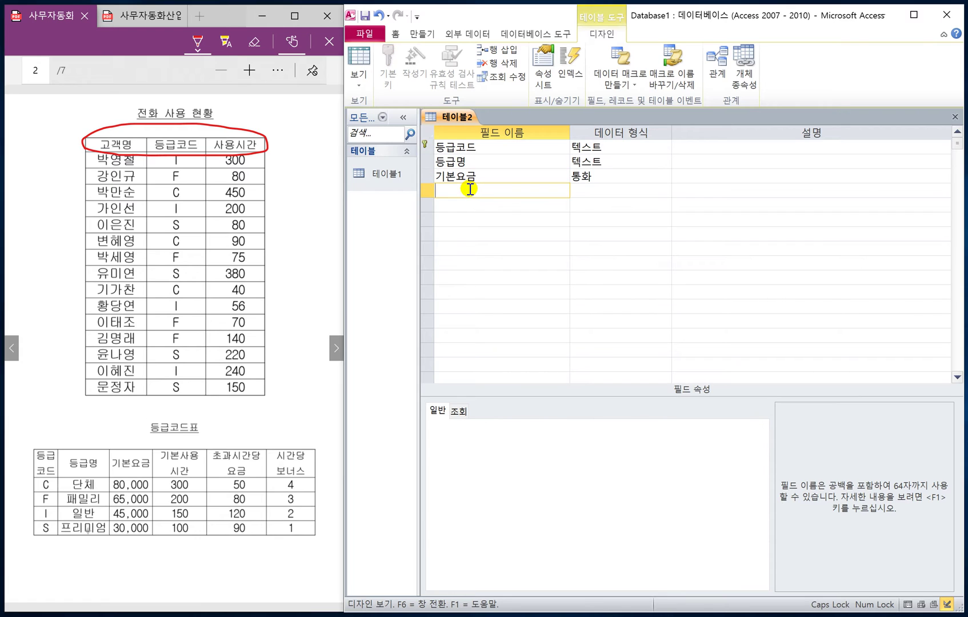
{"action": "type", "text": "기본시"}
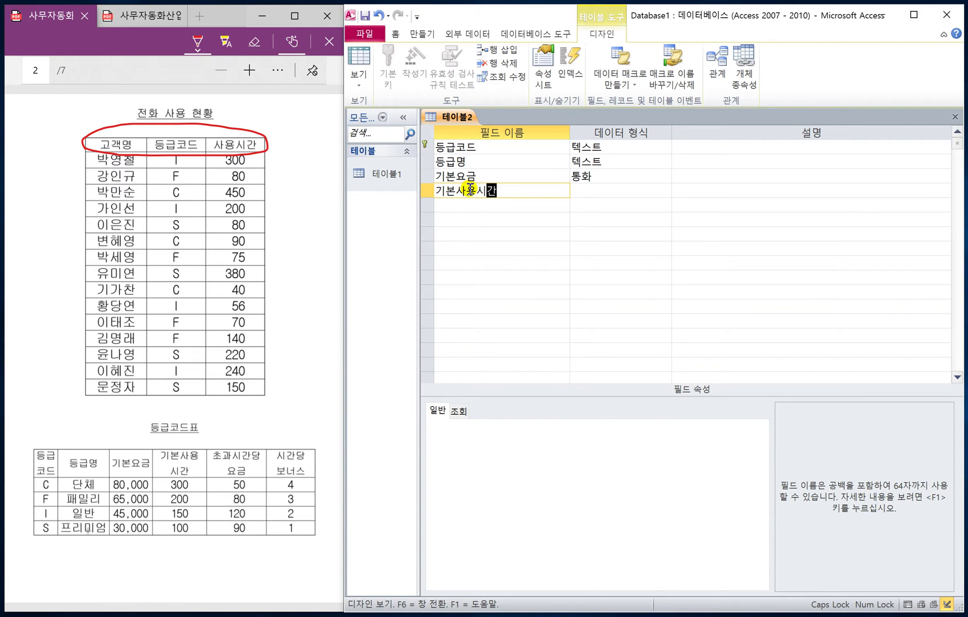
{"action": "left_click", "coordinate": [620, 179]}
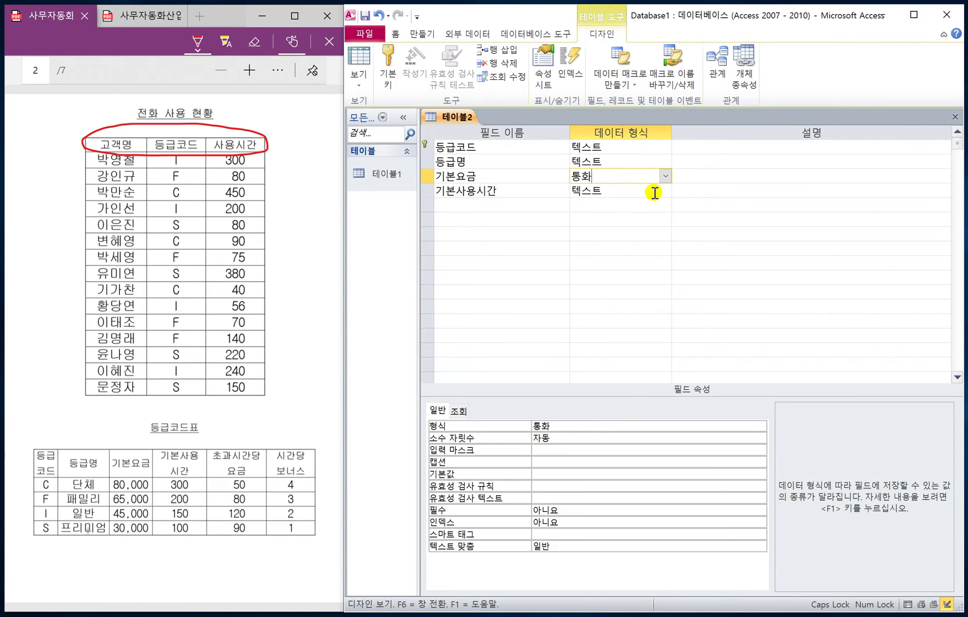
{"action": "left_click", "coordinate": [645, 190]}
{"action": "left_click", "coordinate": [663, 190]}
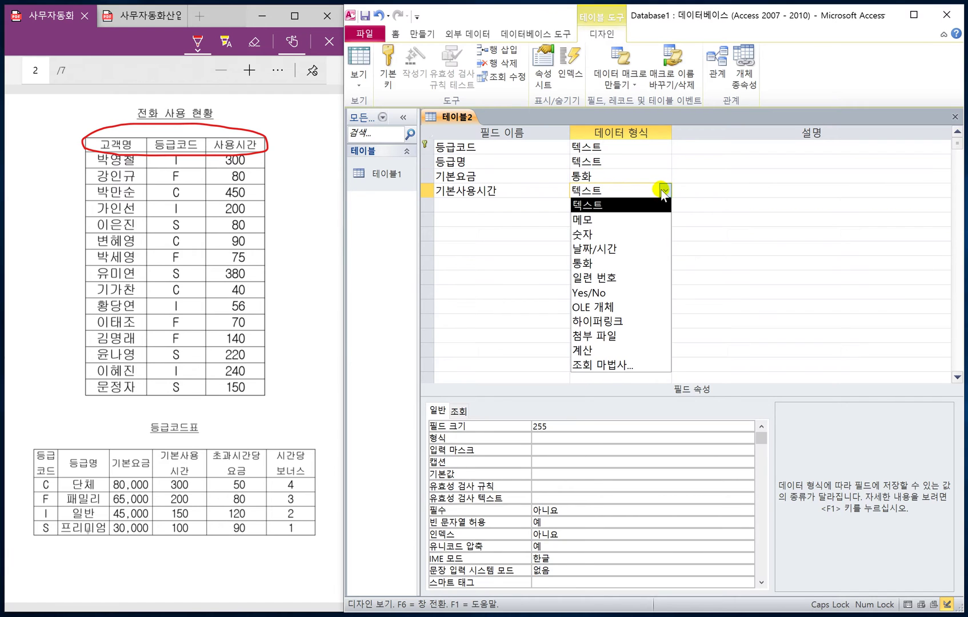
{"action": "left_click", "coordinate": [607, 233]}
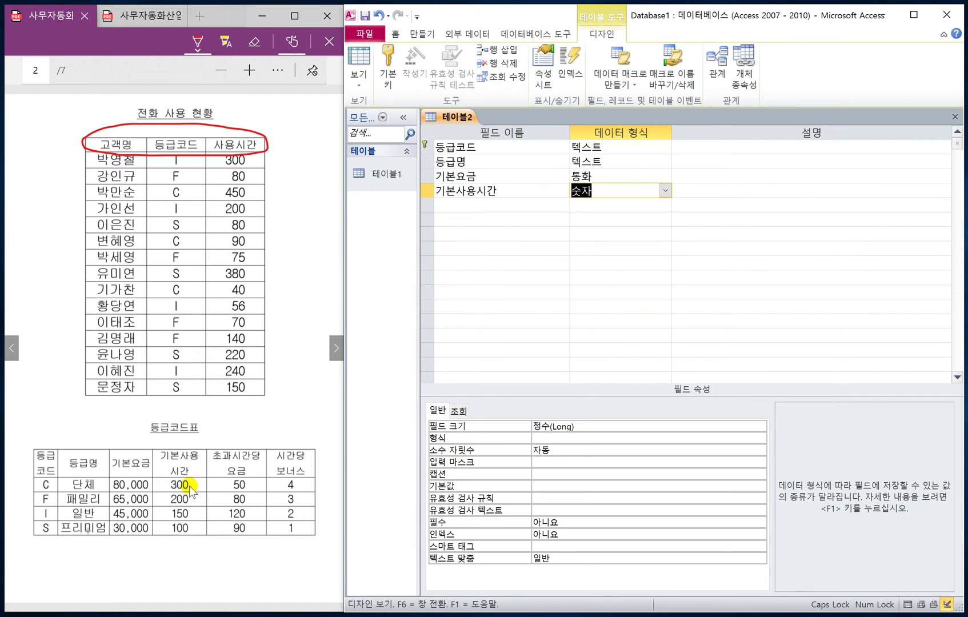
Add a 초과시간당요금 field with the 숫자 data type below 기본사용시간
{"action": "left_click", "coordinate": [460, 207]}
{"action": "type", "text": "초과"}
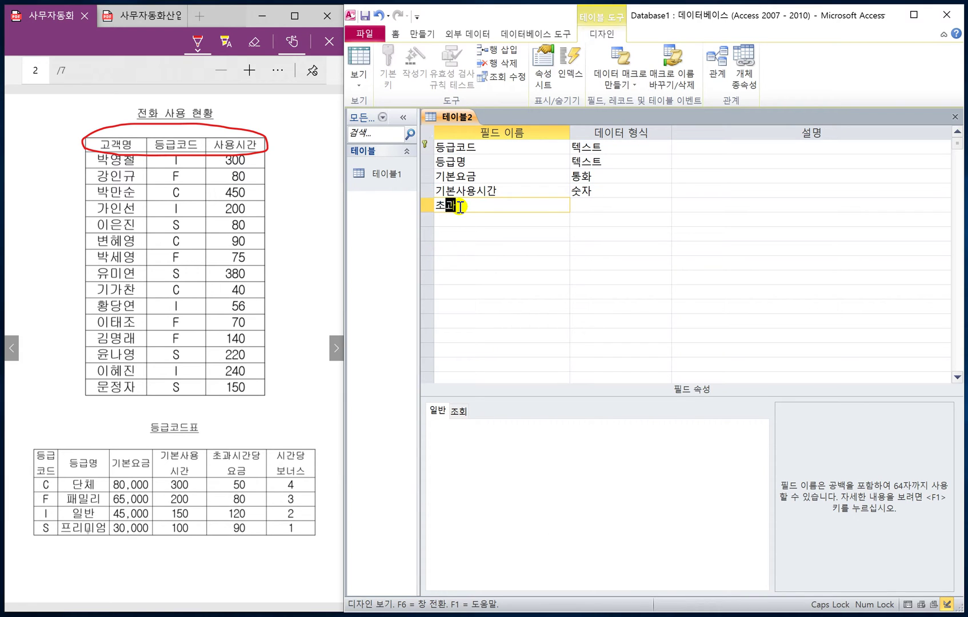
{"action": "type", "text": "시가"}
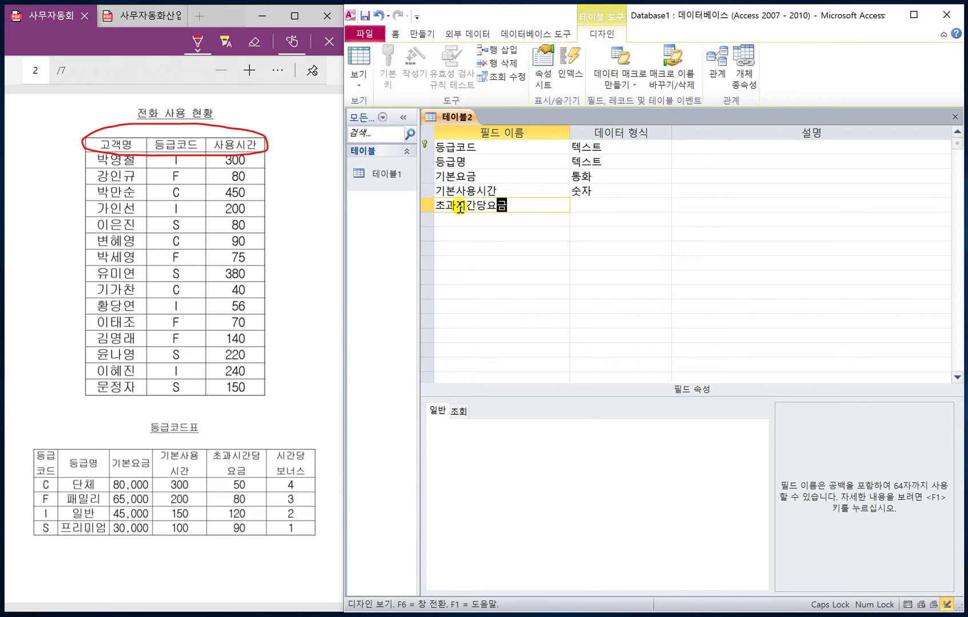
{"action": "left_click", "coordinate": [605, 202]}
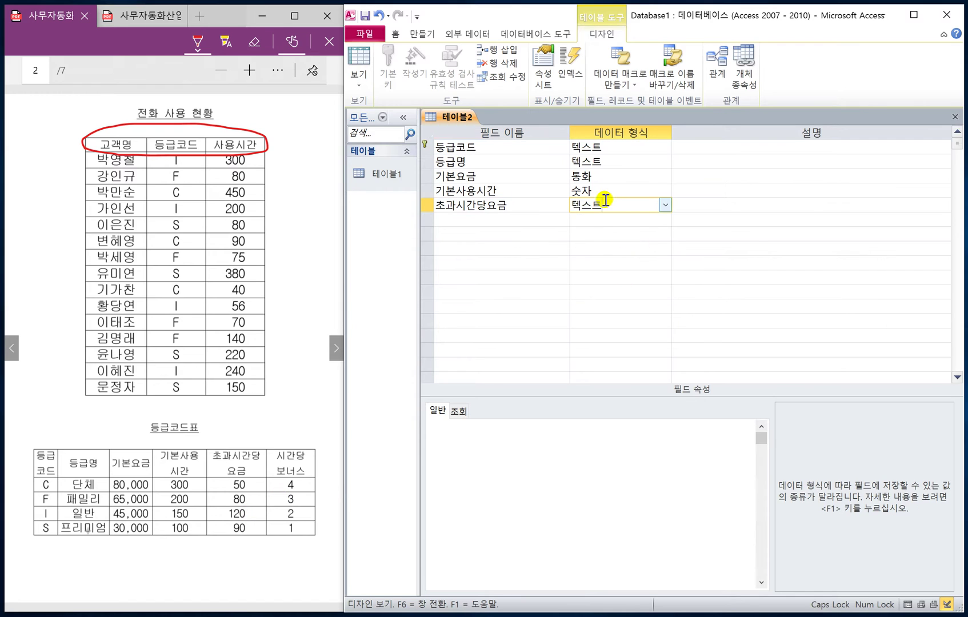
{"action": "left_click", "coordinate": [665, 204]}
{"action": "left_click", "coordinate": [657, 249]}
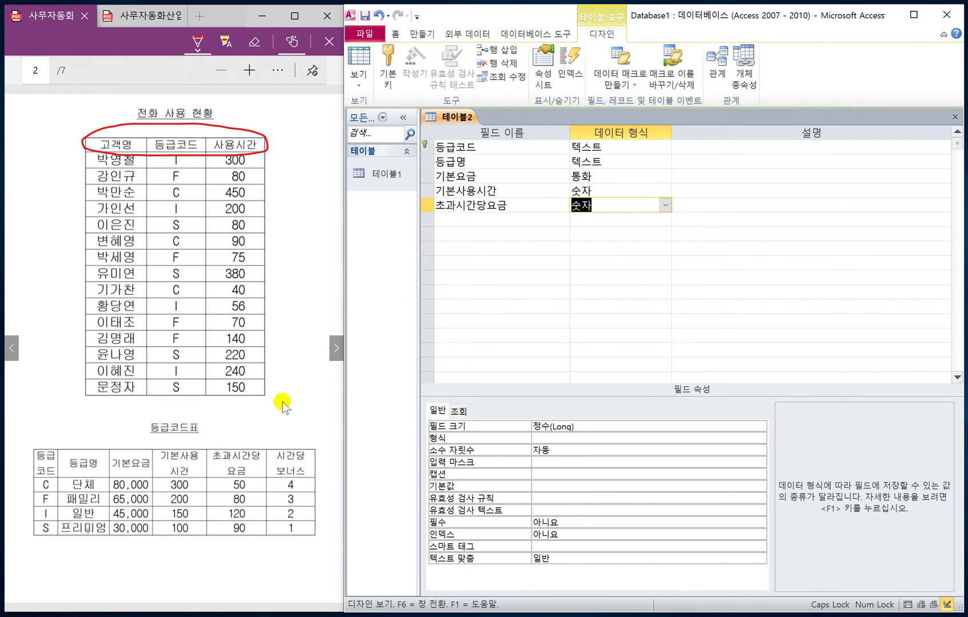
Add a 시간당보너스 field with the 숫자 data type as the last field
{"action": "left_click", "coordinate": [497, 221]}
{"action": "type", "text": "시간"}
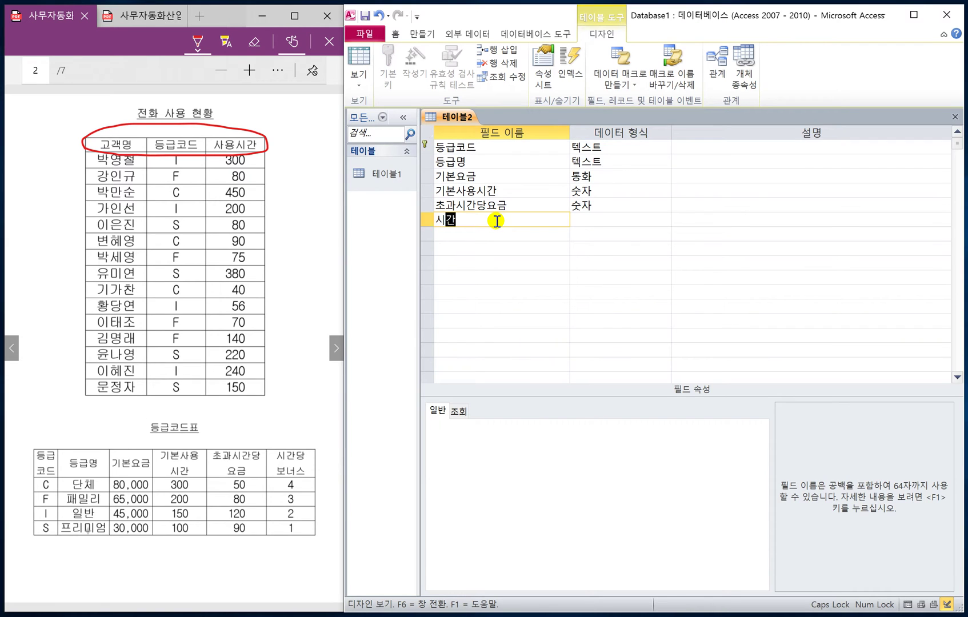
{"action": "type", "text": "당보너스"}
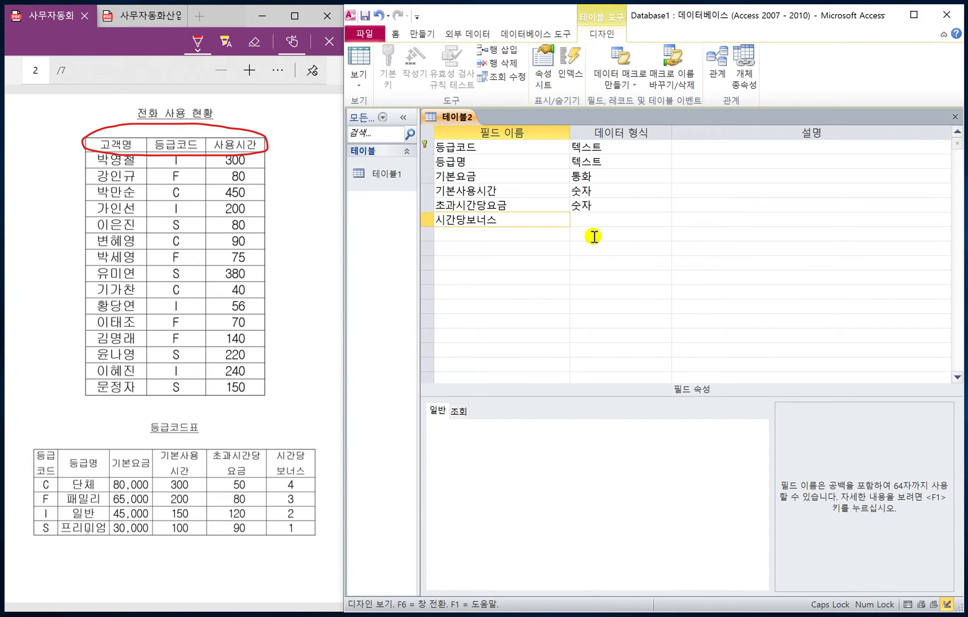
{"action": "left_click", "coordinate": [614, 221]}
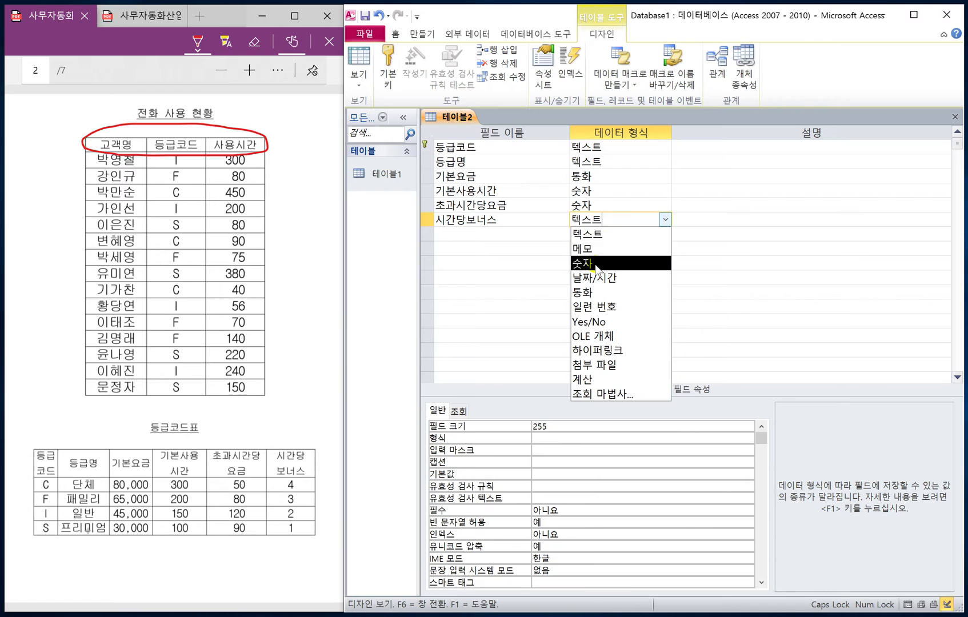
{"action": "left_click", "coordinate": [626, 263]}
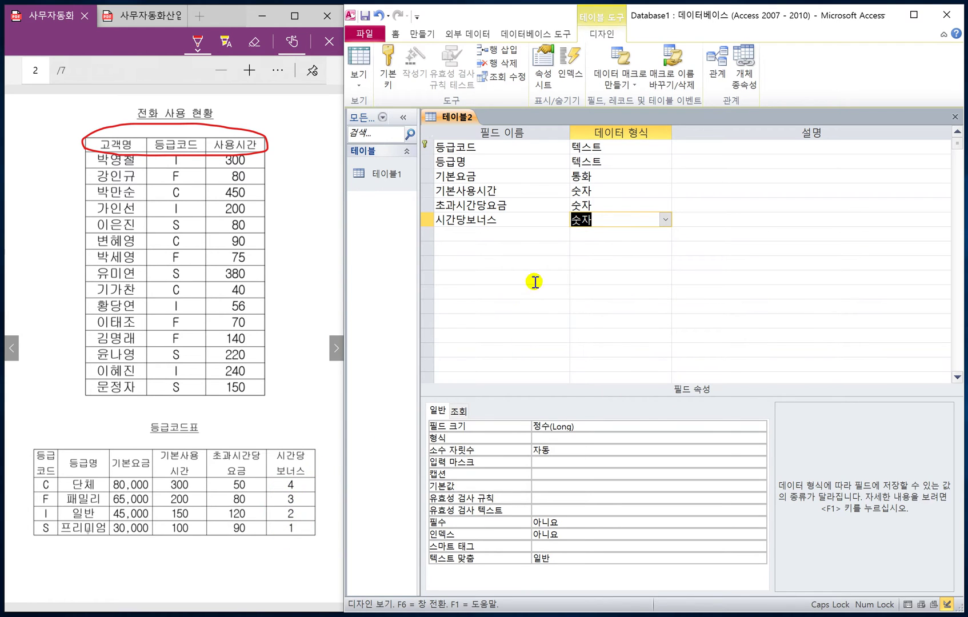
Save the grade code table under the name 테이블2
{"action": "right_click", "coordinate": [454, 115]}
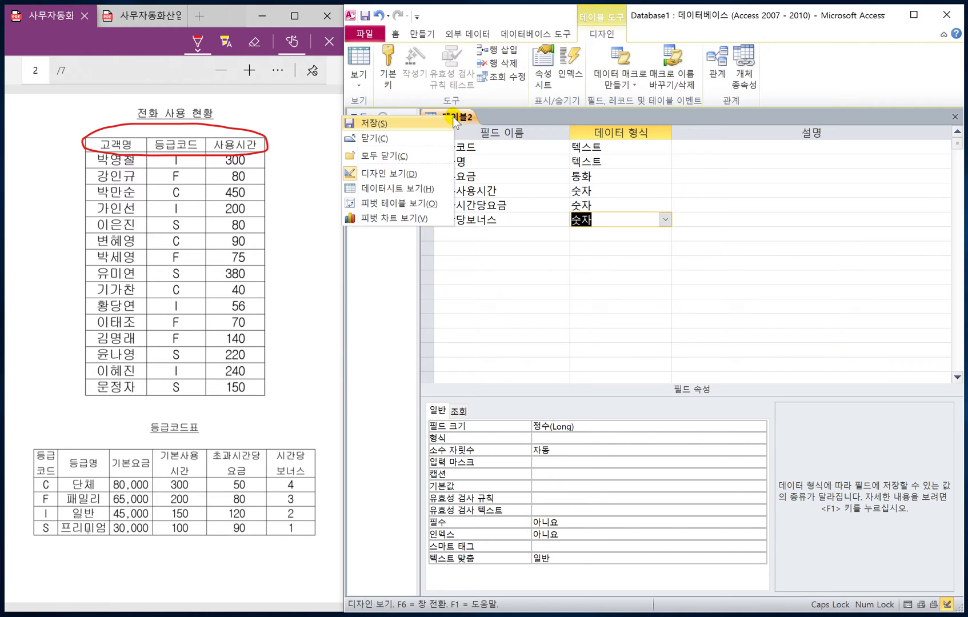
{"action": "left_click", "coordinate": [464, 121]}
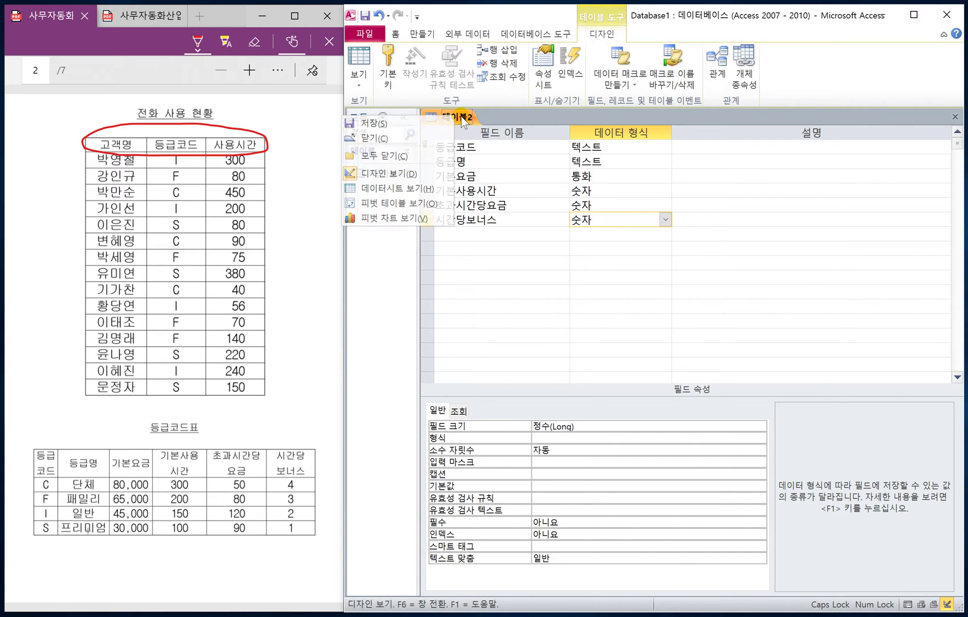
{"action": "right_click", "coordinate": [461, 119]}
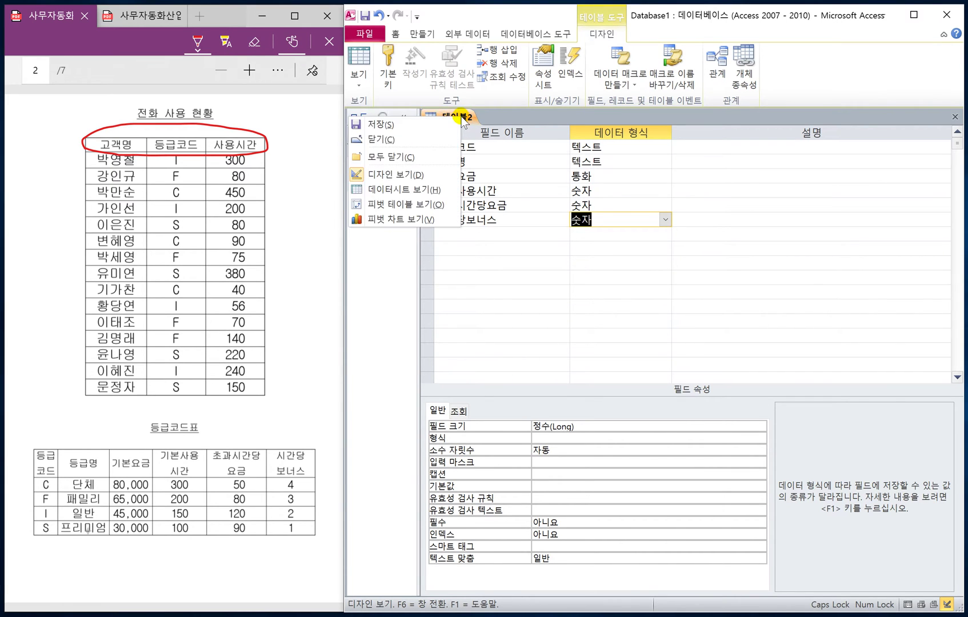
{"action": "left_click", "coordinate": [380, 126]}
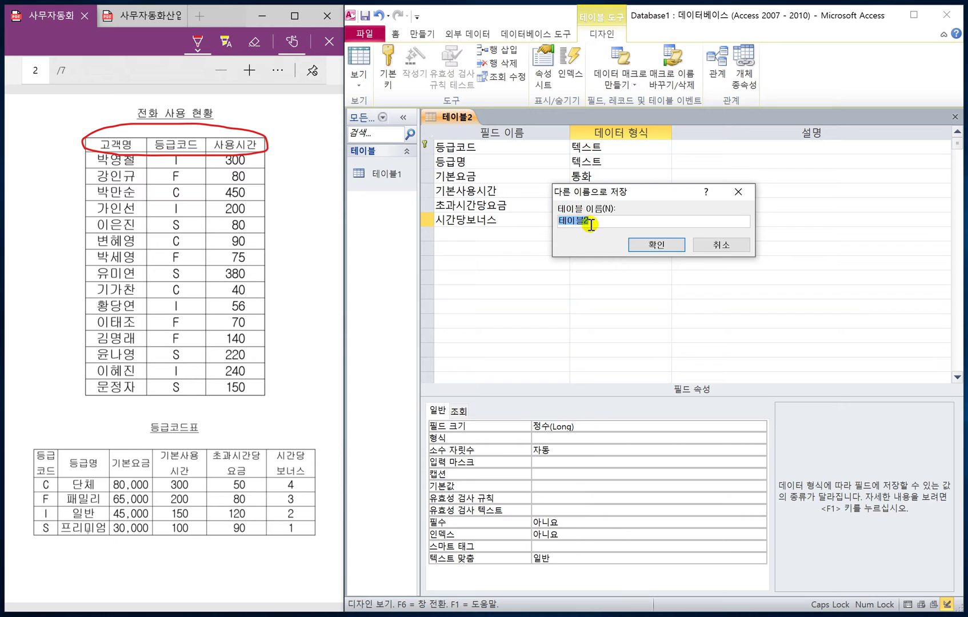
{"action": "left_click", "coordinate": [657, 245]}
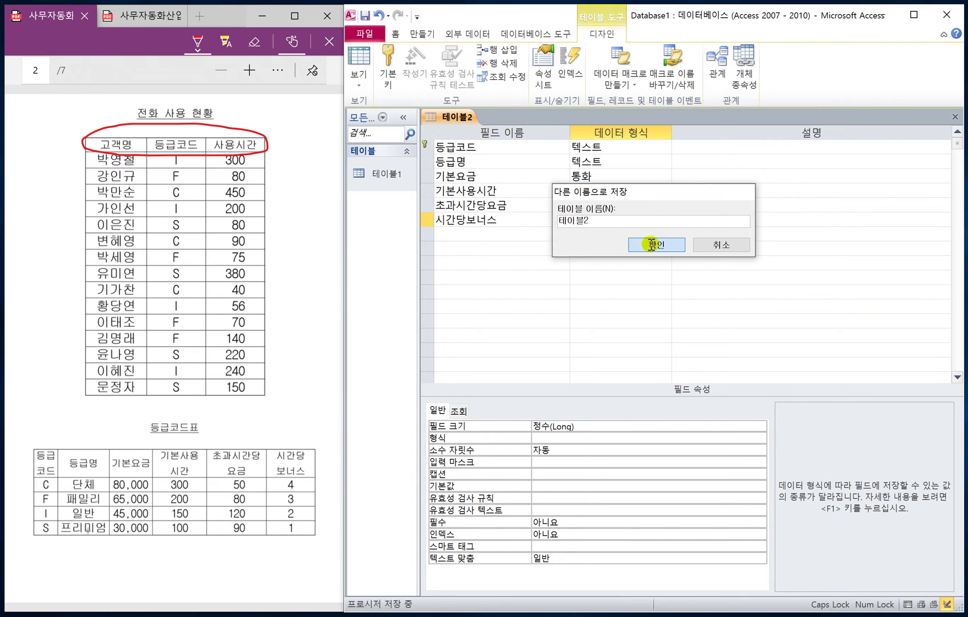
Enter the first record of 테이블2 in Datasheet view: C, 단체, 80000, 300, 50 and 4
{"action": "right_click", "coordinate": [452, 119]}
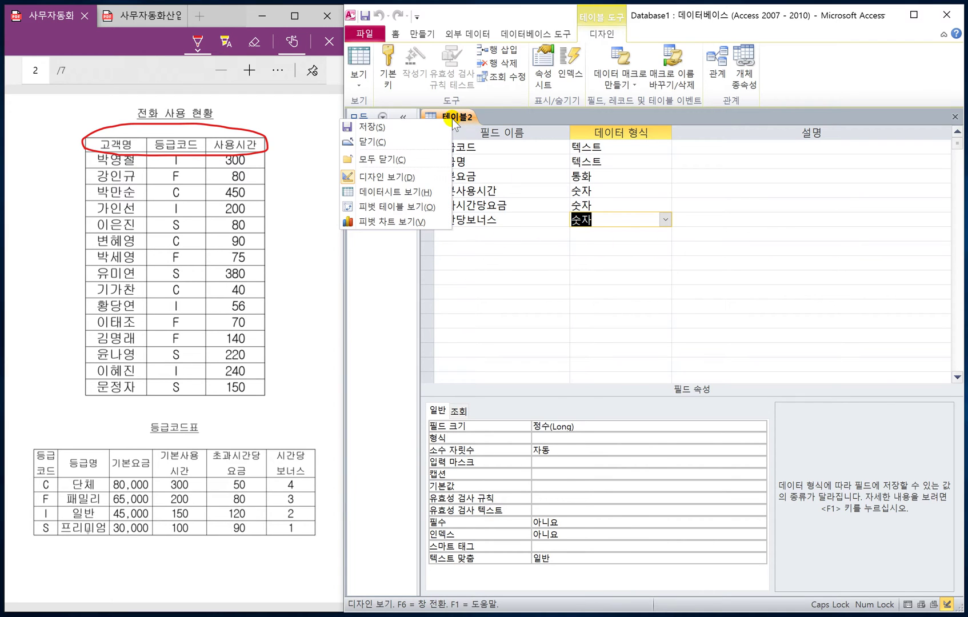
{"action": "left_click", "coordinate": [419, 191]}
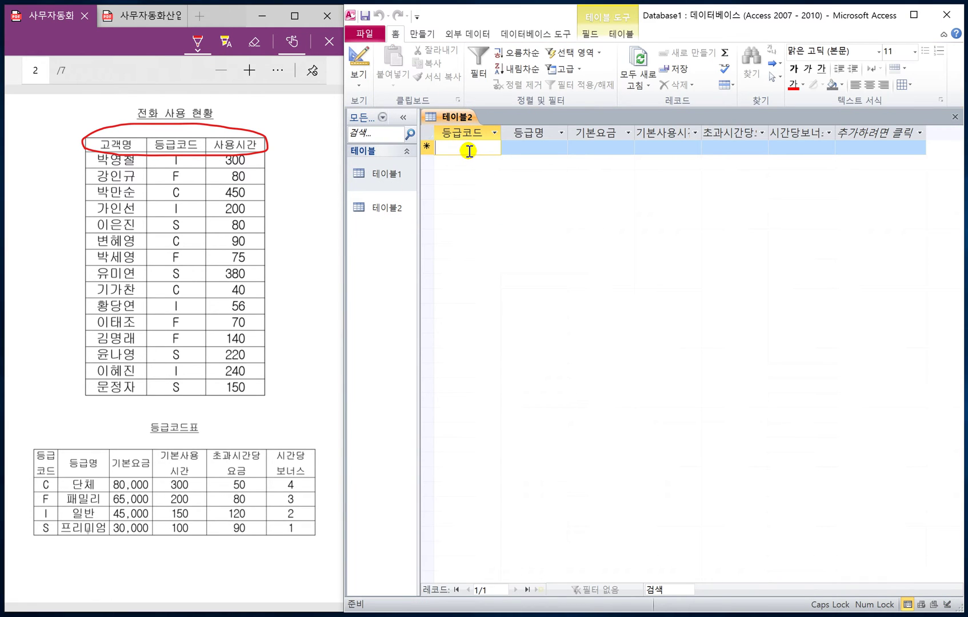
{"action": "type", "text": "C"}
{"action": "key", "text": "Tab"}
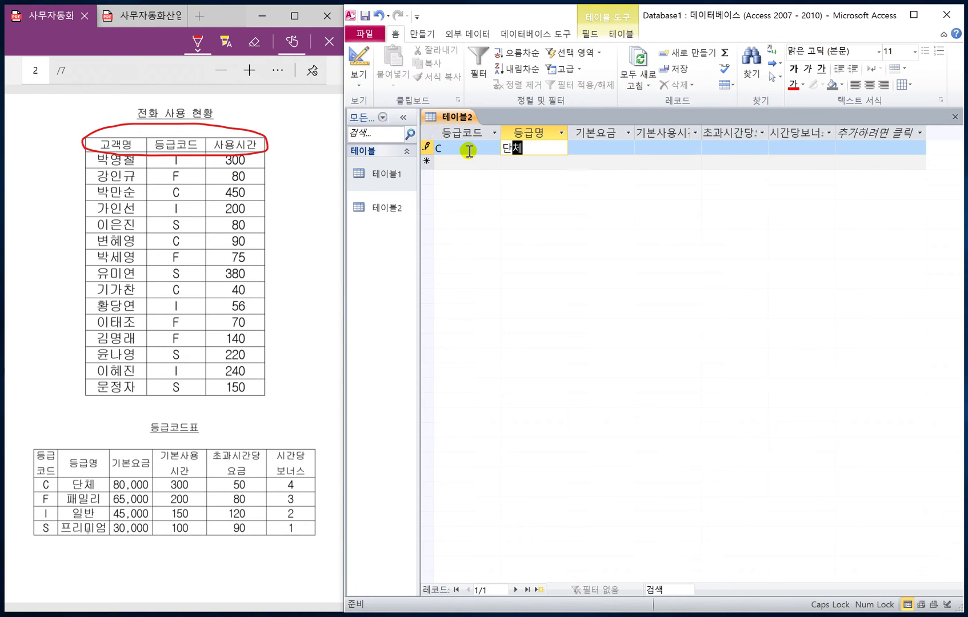
{"action": "type", "text": "단체"}
{"action": "key", "text": "Tab"}
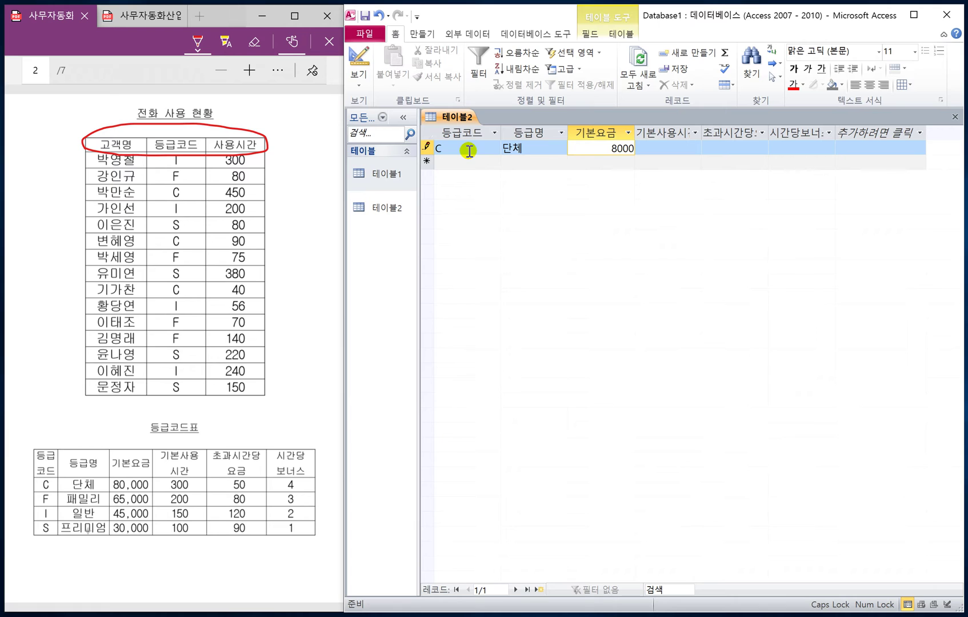
{"action": "type", "text": "80000"}
{"action": "key", "text": "Tab"}
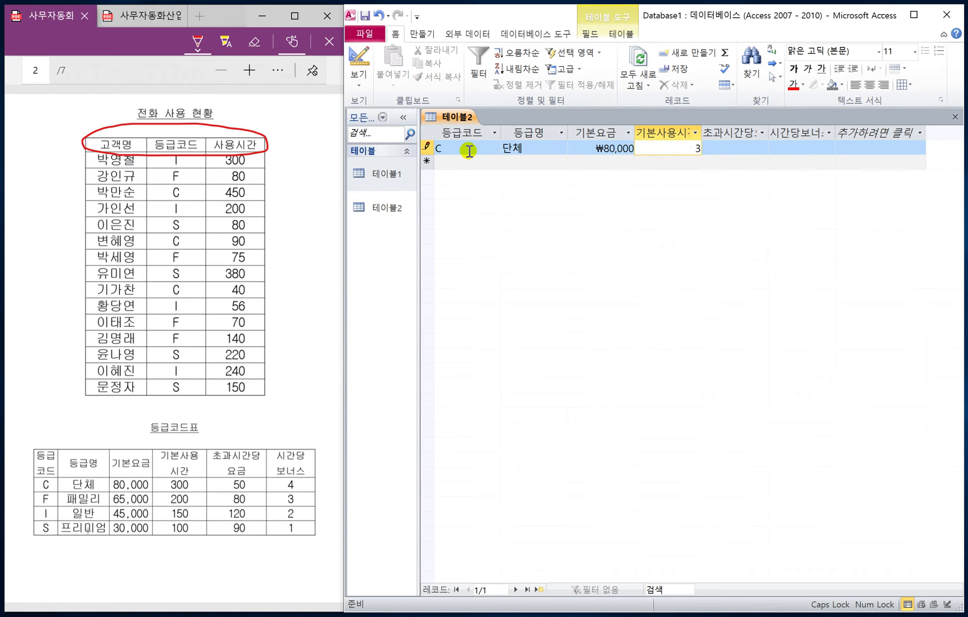
{"action": "key", "text": "Tab"}
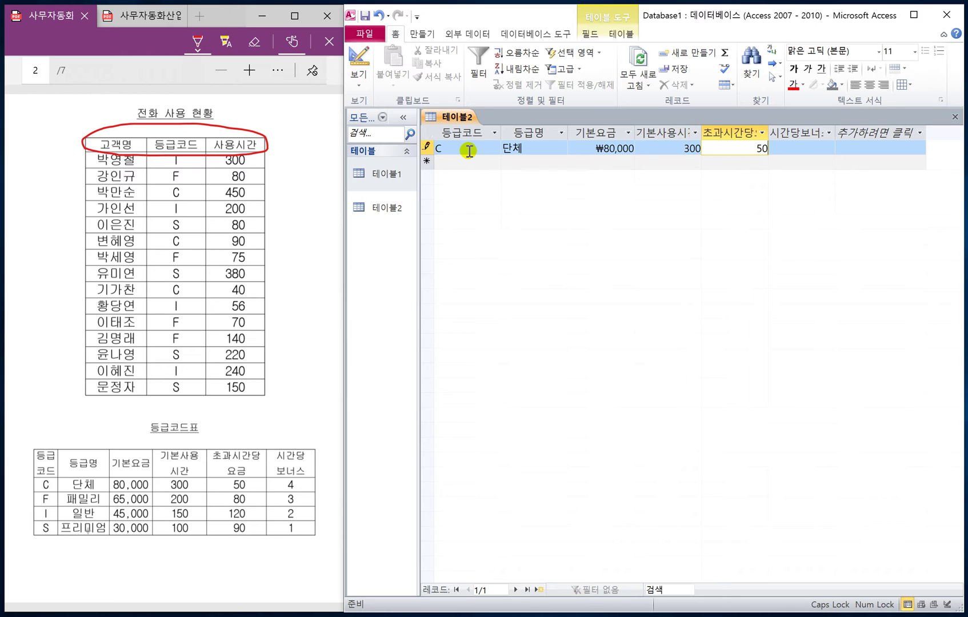
{"action": "key", "text": "Tab"}
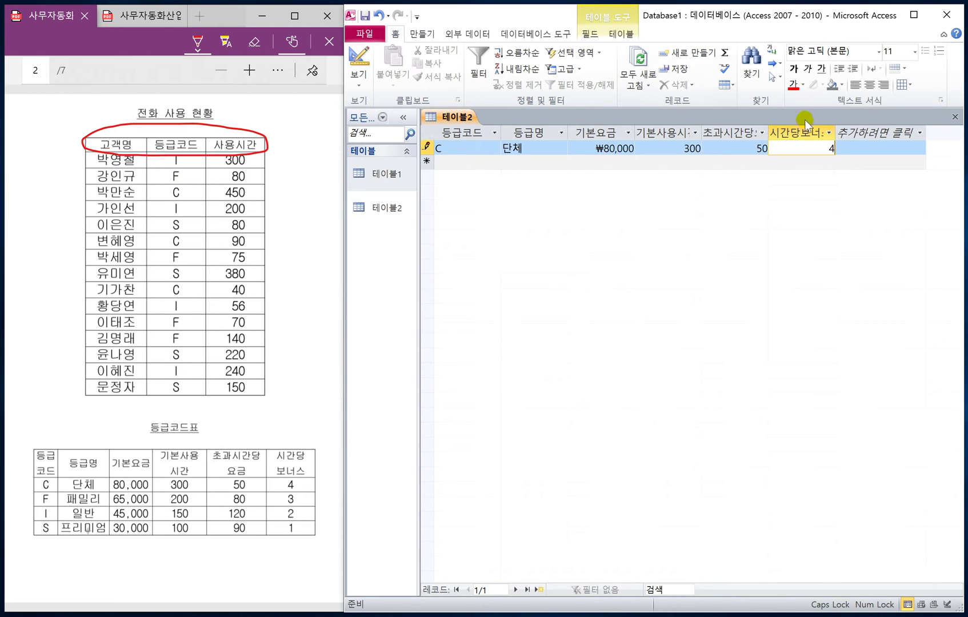
{"action": "type", "text": "4"}
{"action": "key", "text": "Tab"}
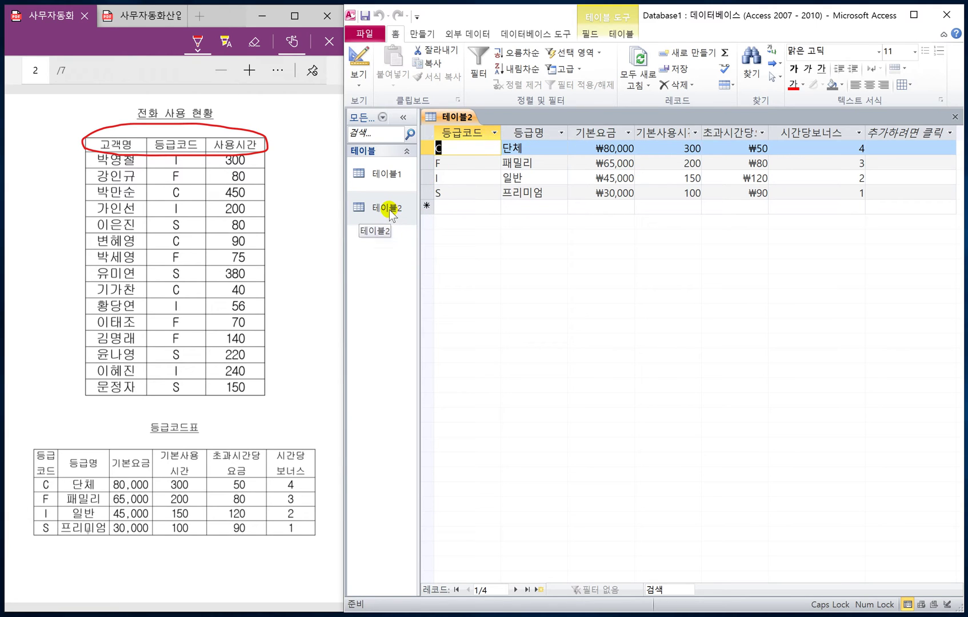
Close the 테이블2 datasheet
{"action": "right_click", "coordinate": [454, 115]}
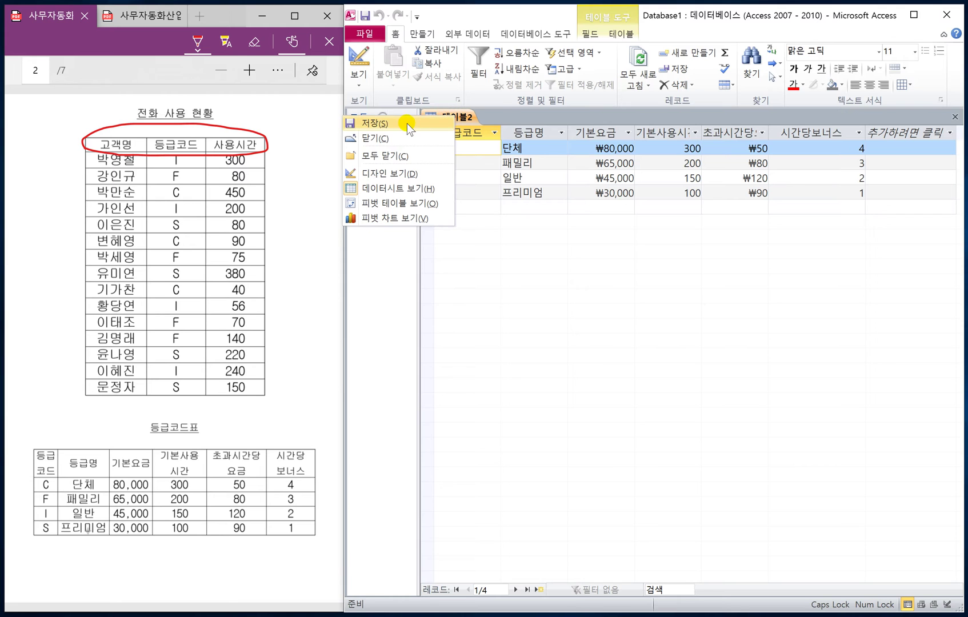
{"action": "right_click", "coordinate": [445, 119]}
{"action": "right_click", "coordinate": [445, 119]}
{"action": "left_click", "coordinate": [396, 146]}
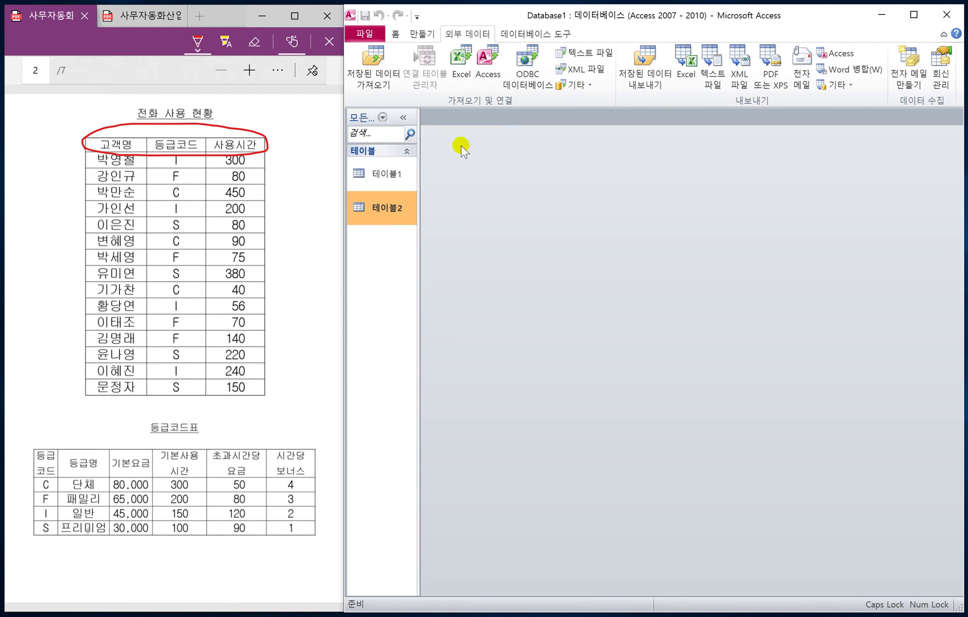
Review the 조회화면(SCREEN) 설계 requirements and the screen layout in both exam PDFs
{"action": "left_click", "coordinate": [335, 349]}
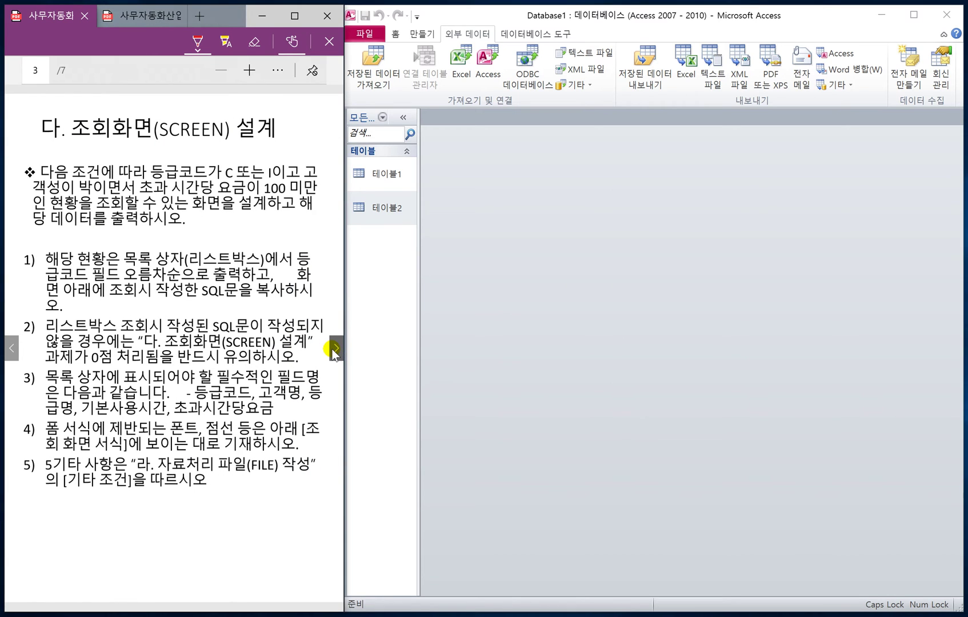
{"action": "left_click", "coordinate": [335, 349]}
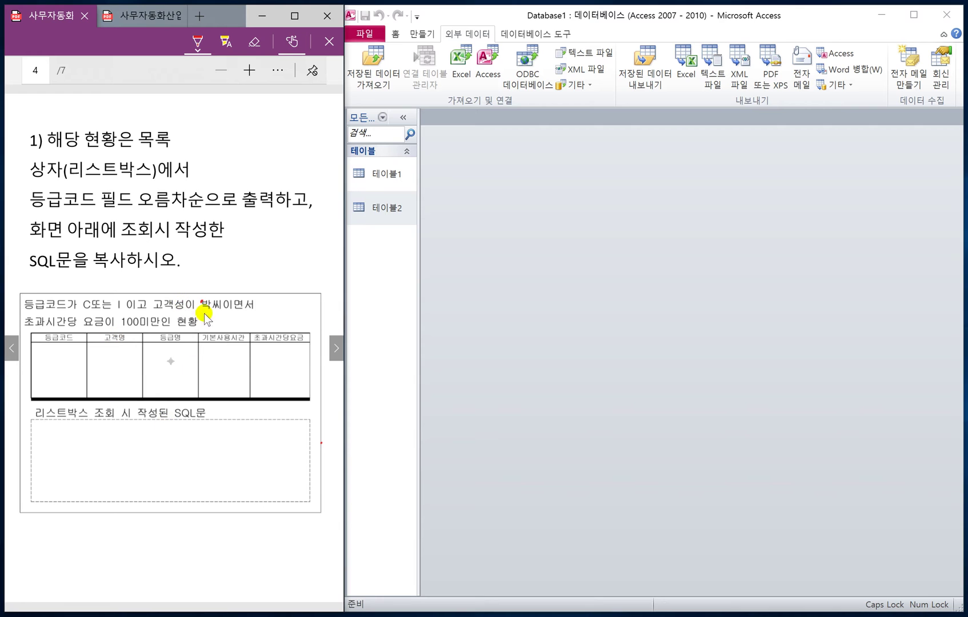
{"action": "left_click", "coordinate": [12, 348]}
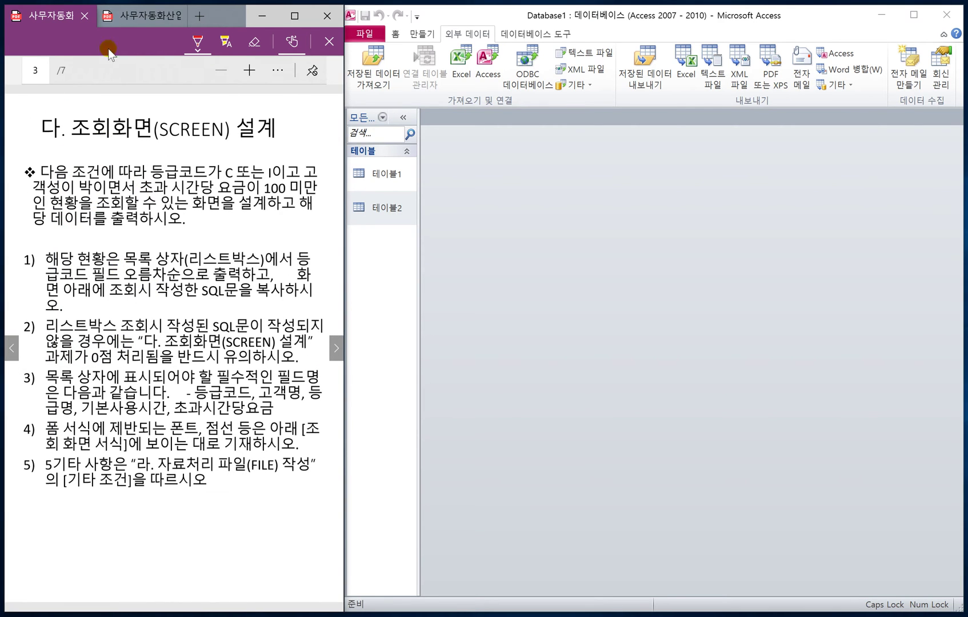
{"action": "left_click", "coordinate": [135, 17]}
{"action": "left_click", "coordinate": [336, 348]}
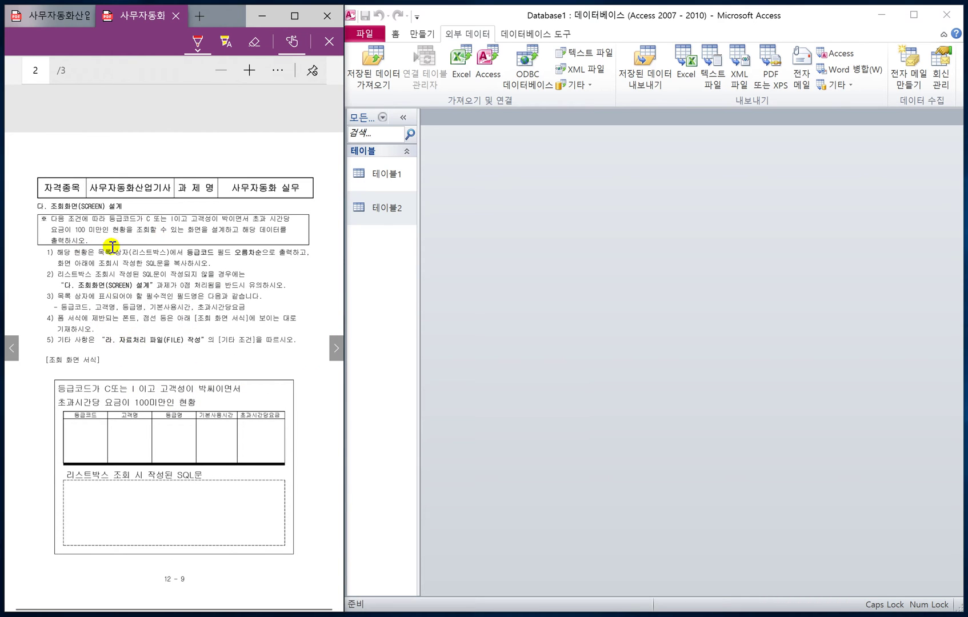
{"action": "left_click", "coordinate": [56, 17]}
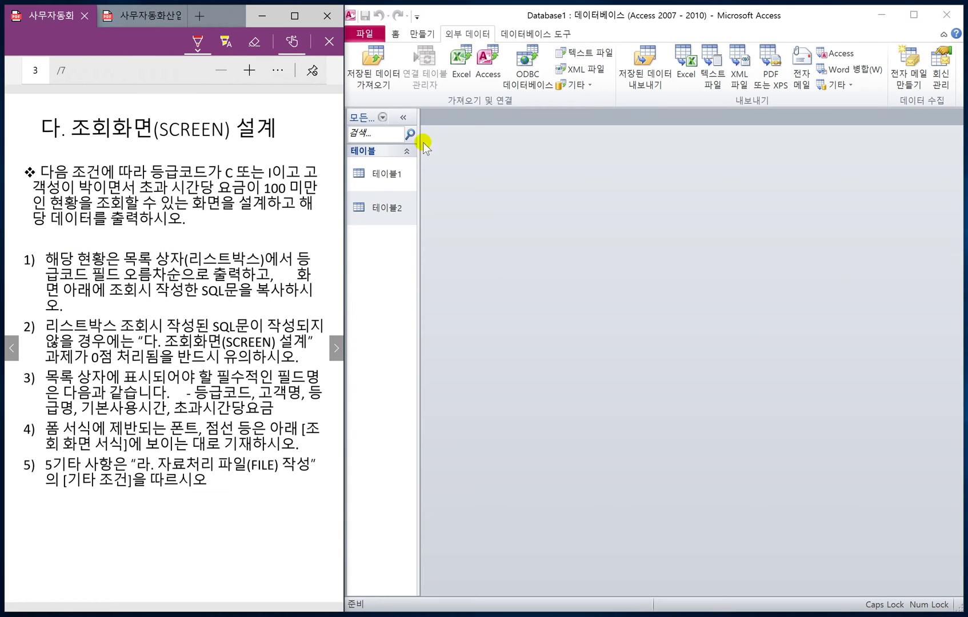
Create a query in Design view and add 테이블1 and 테이블2 to it
{"action": "left_click", "coordinate": [421, 35]}
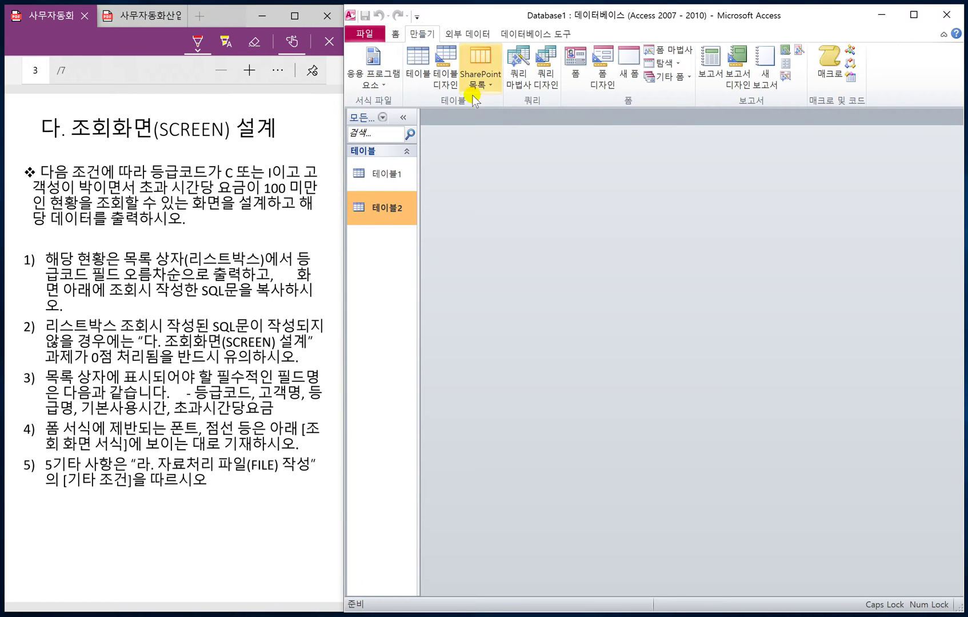
{"action": "left_click", "coordinate": [544, 85]}
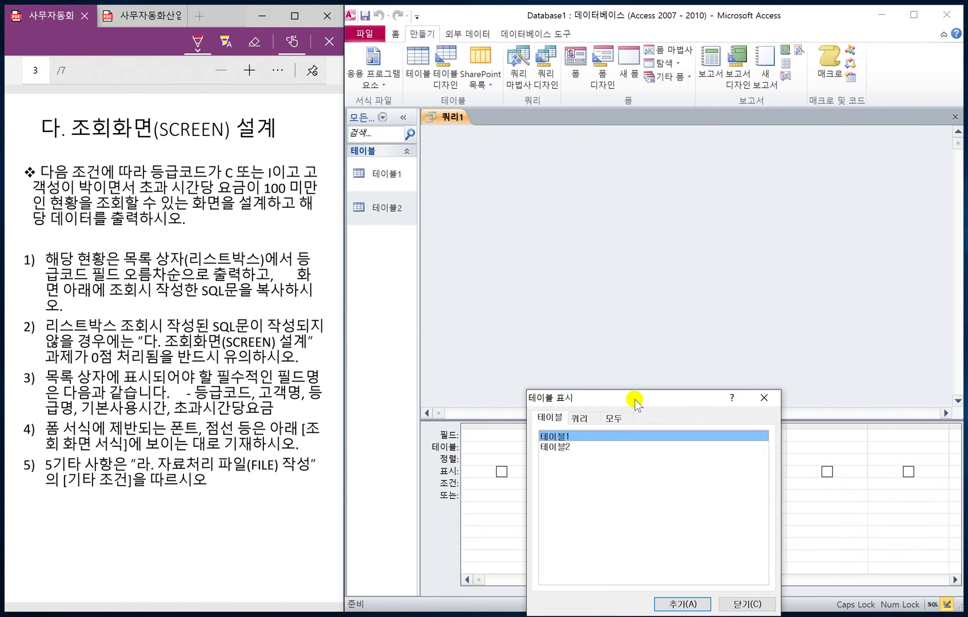
{"action": "left_click_drag", "start_coordinate": [634, 399], "coordinate": [642, 304]}
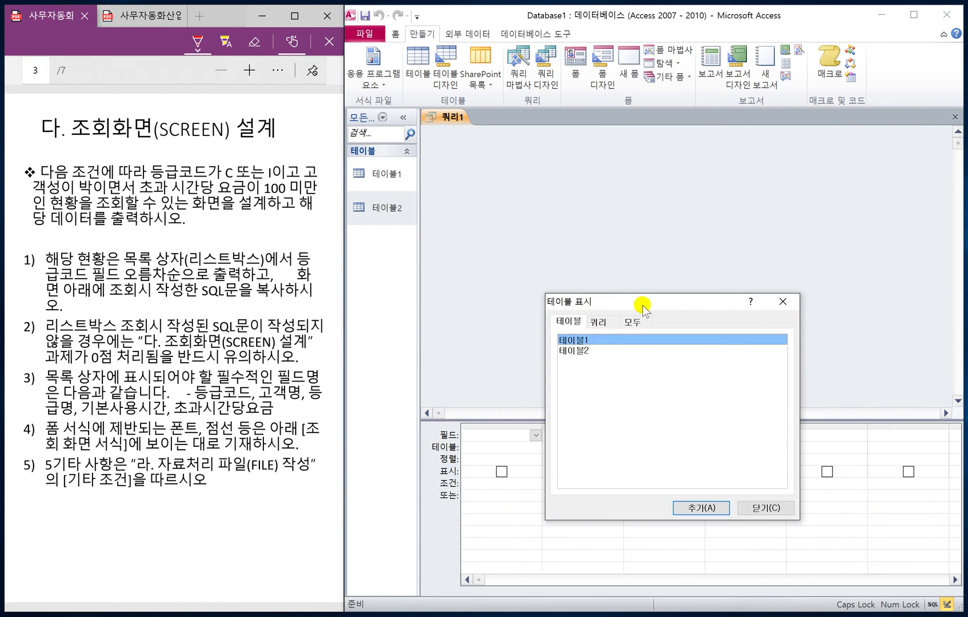
{"action": "double_click", "coordinate": [570, 340]}
{"action": "double_click", "coordinate": [573, 350]}
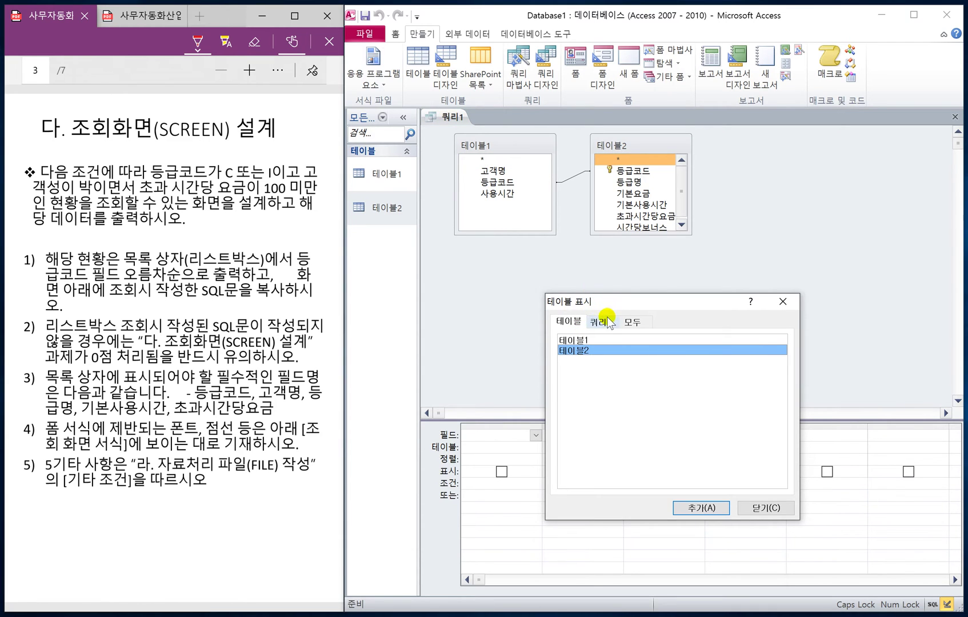
{"action": "left_click", "coordinate": [766, 508]}
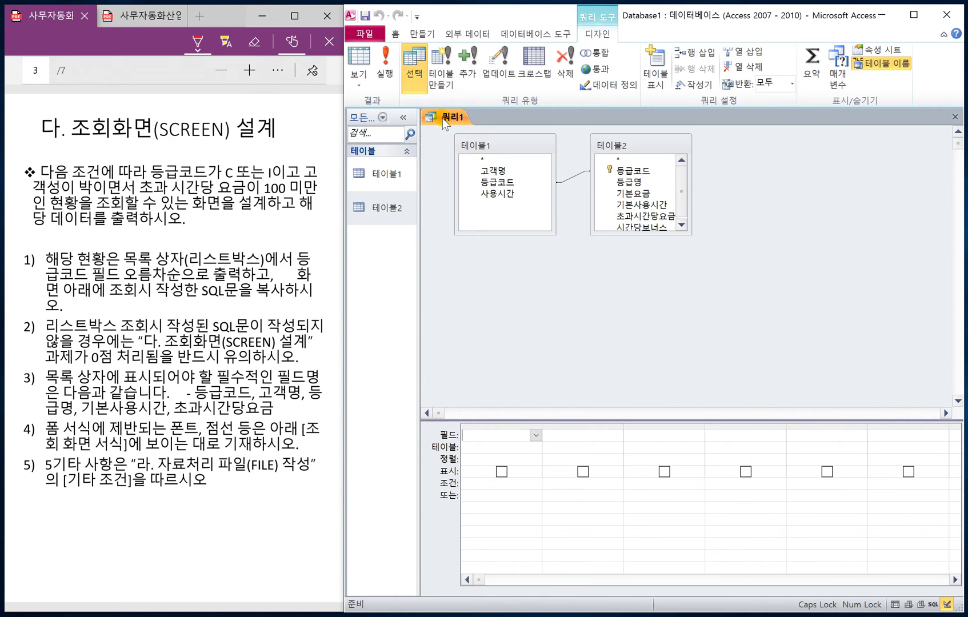
Close the new query without saving its design
{"action": "right_click", "coordinate": [444, 116]}
{"action": "left_click", "coordinate": [387, 137]}
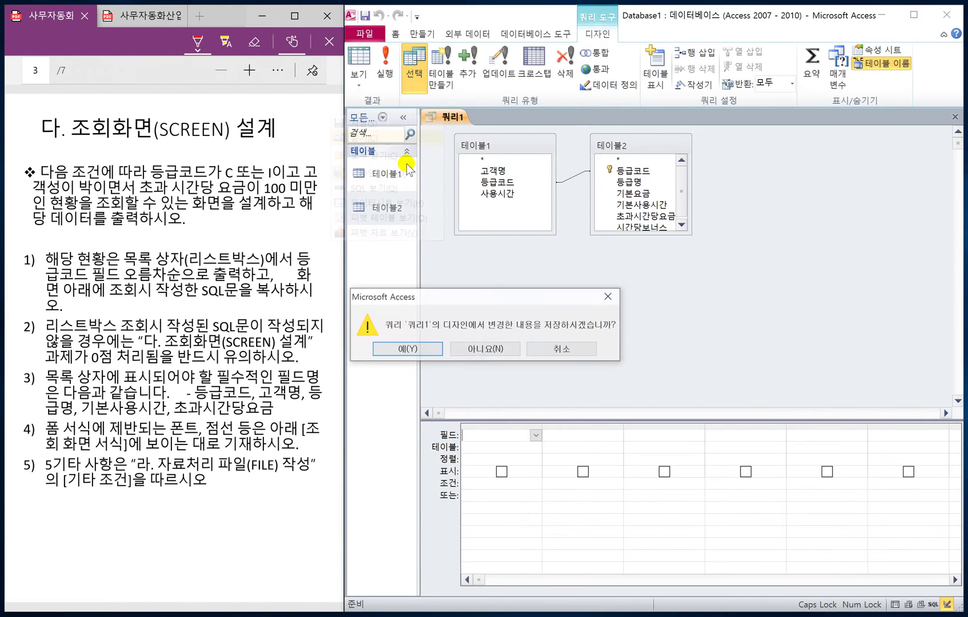
{"action": "left_click", "coordinate": [474, 349]}
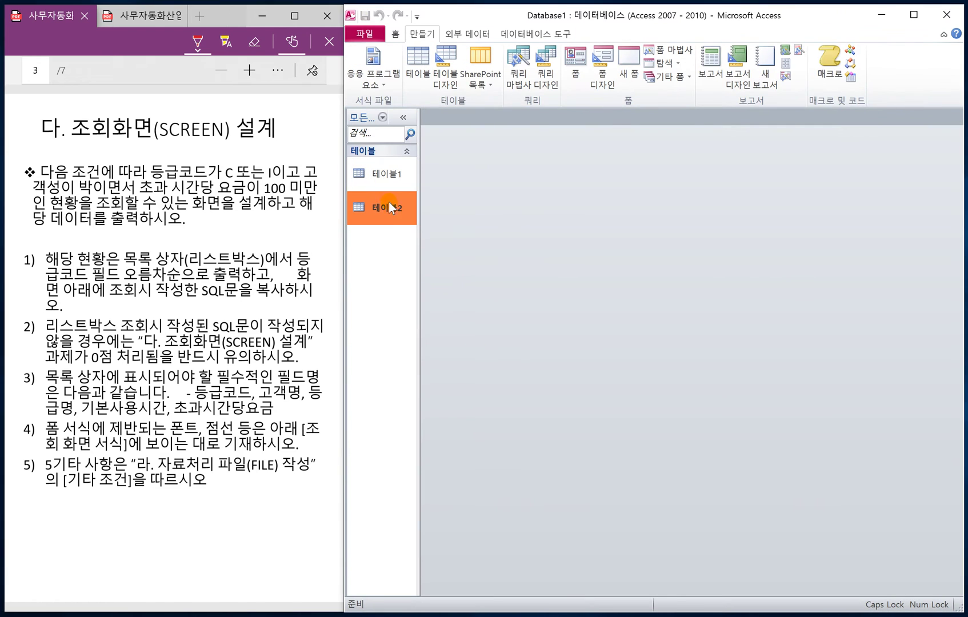
Open the database relationships layout and add 테이블1 and 테이블2 to it
{"action": "left_click", "coordinate": [528, 34]}
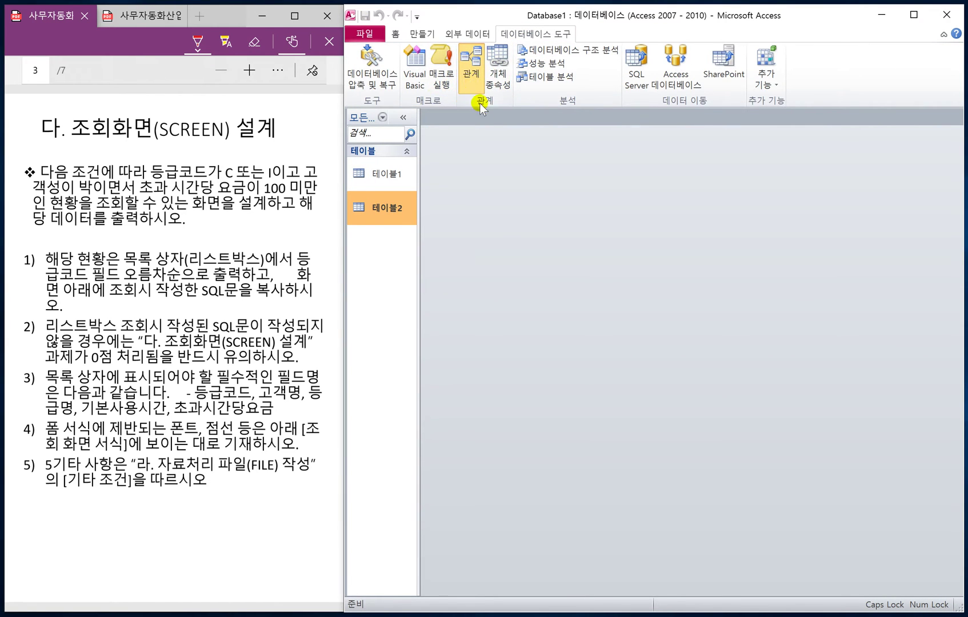
{"action": "left_click", "coordinate": [471, 71]}
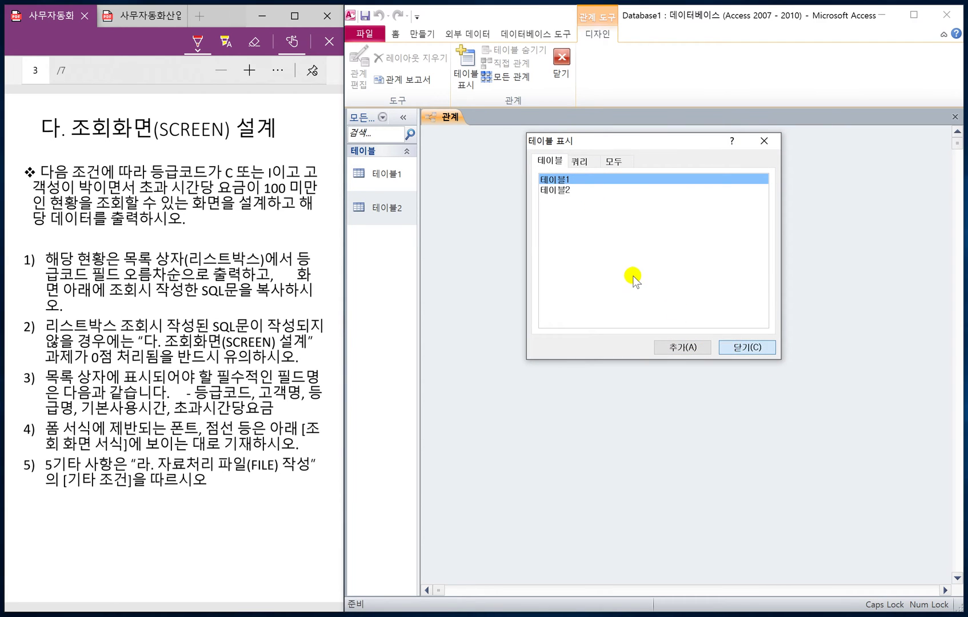
{"action": "left_click", "coordinate": [759, 347]}
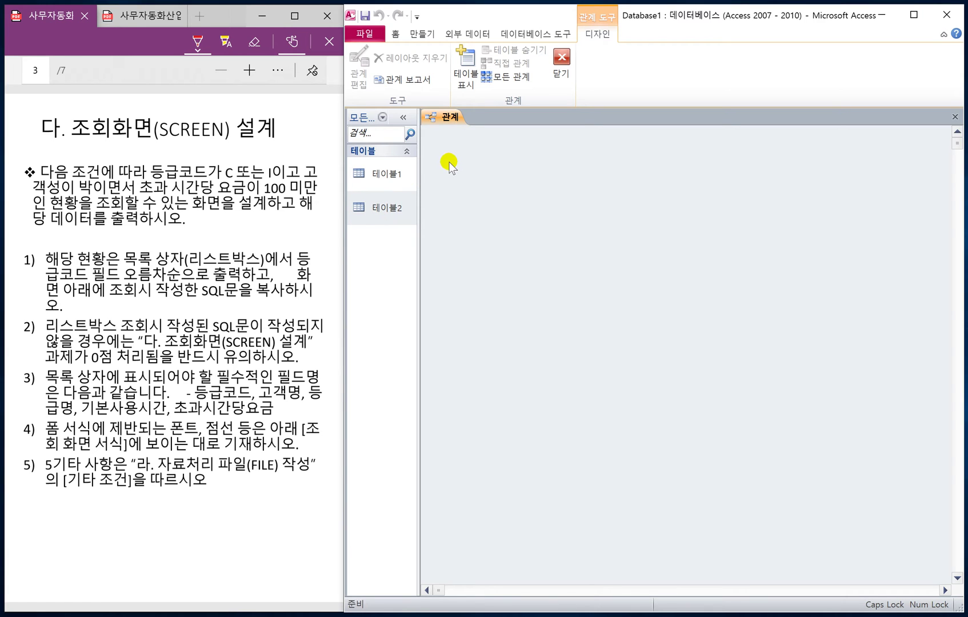
{"action": "left_click", "coordinate": [528, 34]}
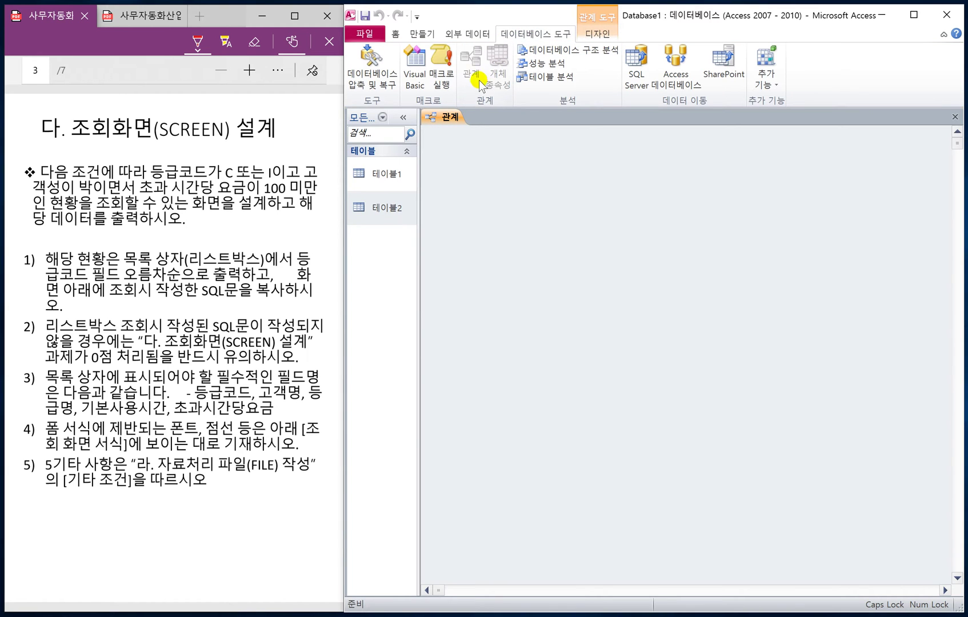
{"action": "left_click", "coordinate": [395, 174]}
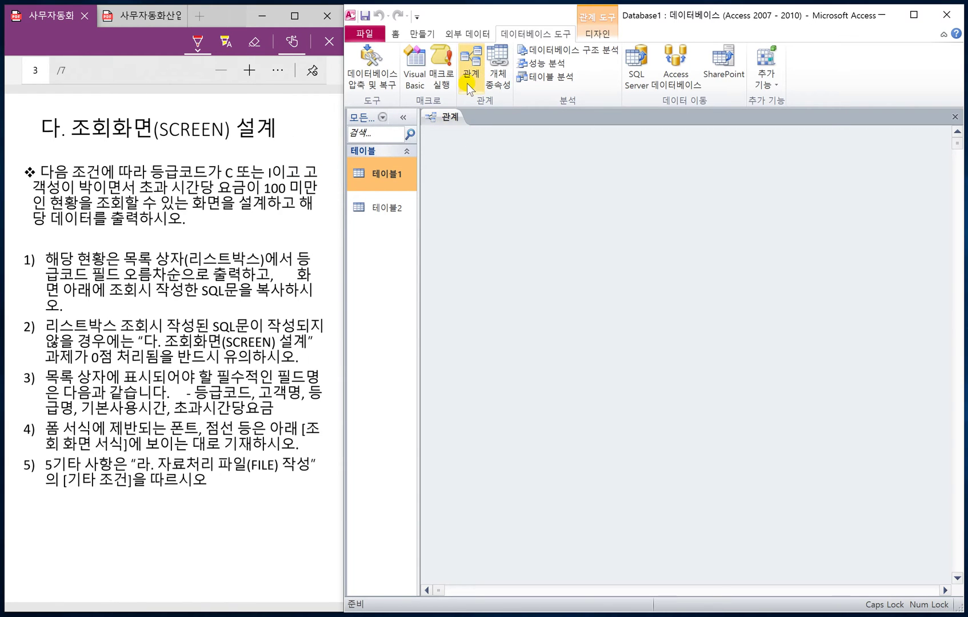
{"action": "right_click", "coordinate": [608, 228]}
{"action": "left_click", "coordinate": [557, 236]}
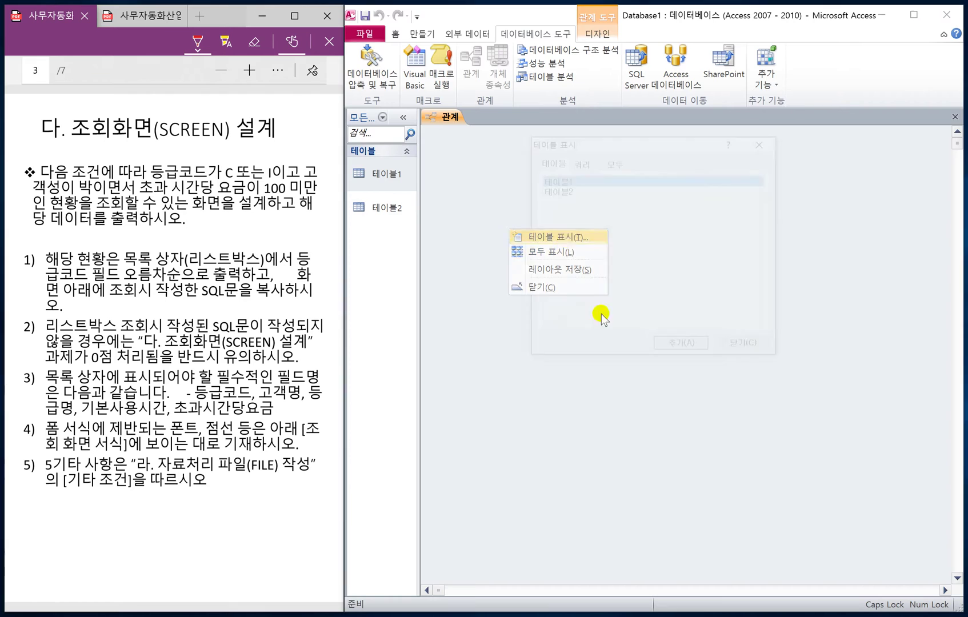
{"action": "left_click_drag", "start_coordinate": [604, 147], "coordinate": [607, 232]}
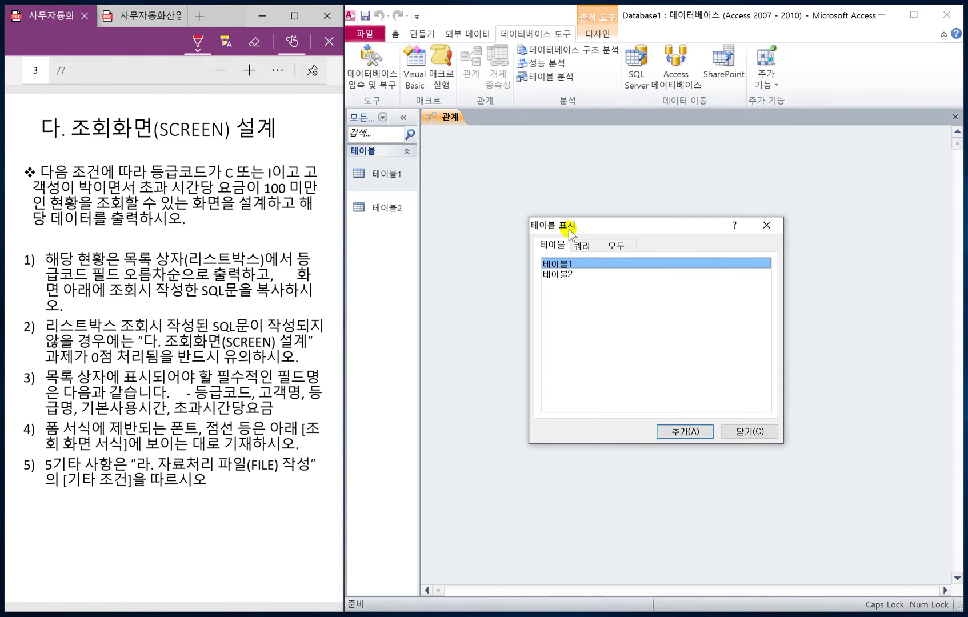
{"action": "double_click", "coordinate": [562, 264]}
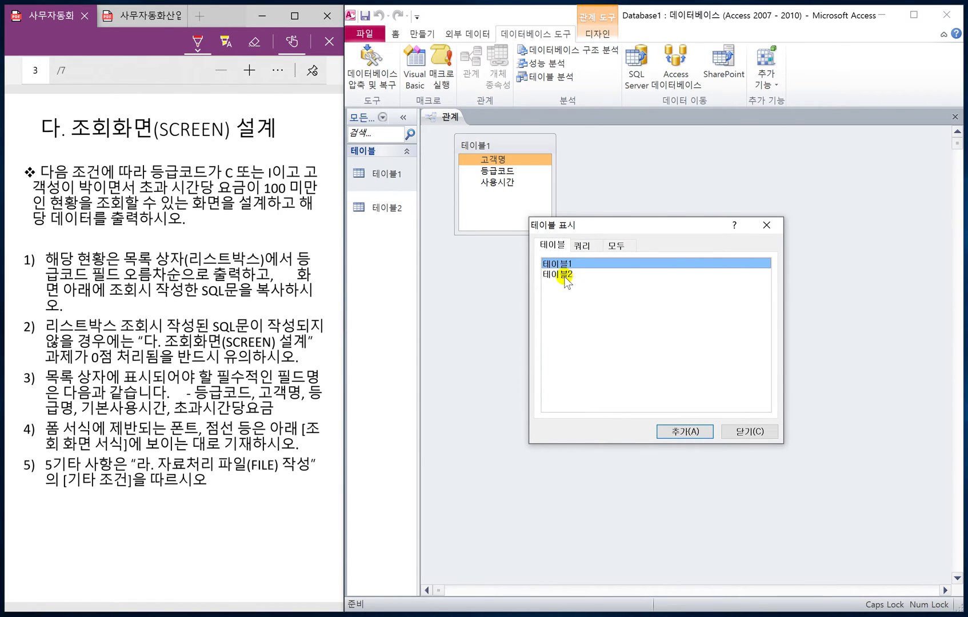
{"action": "double_click", "coordinate": [563, 275]}
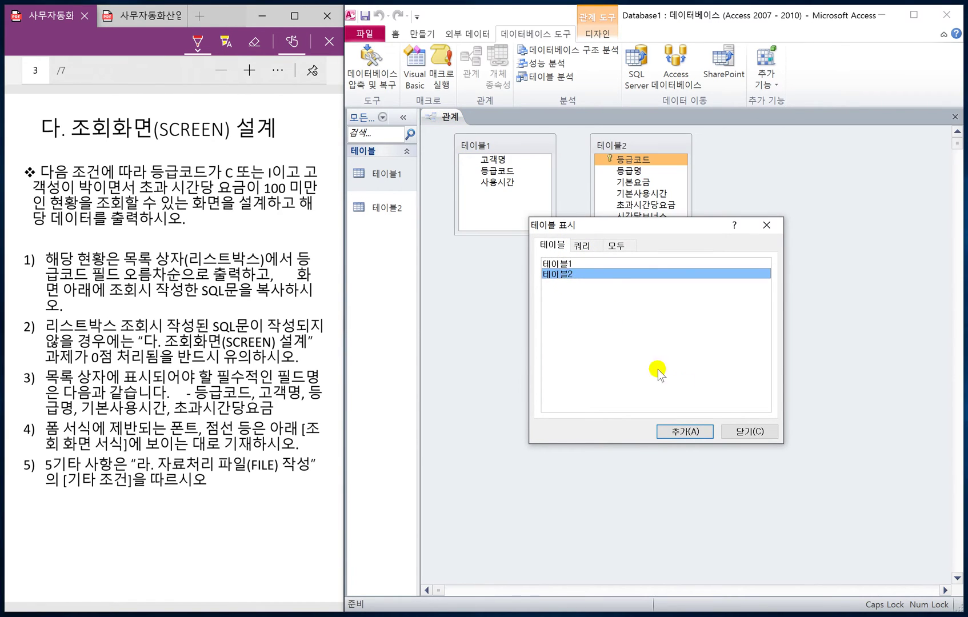
{"action": "left_click", "coordinate": [741, 433]}
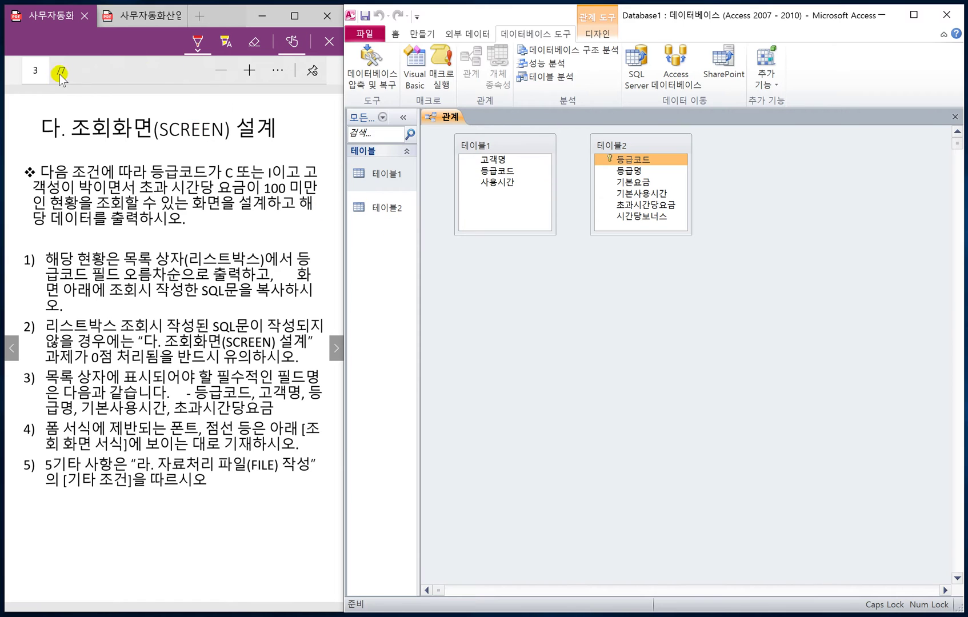
Circle the 등급코드 values in red ink in both the 등급코드표 and 전화 사용 현황 tables of the exam PDF
{"action": "left_click", "coordinate": [11, 346]}
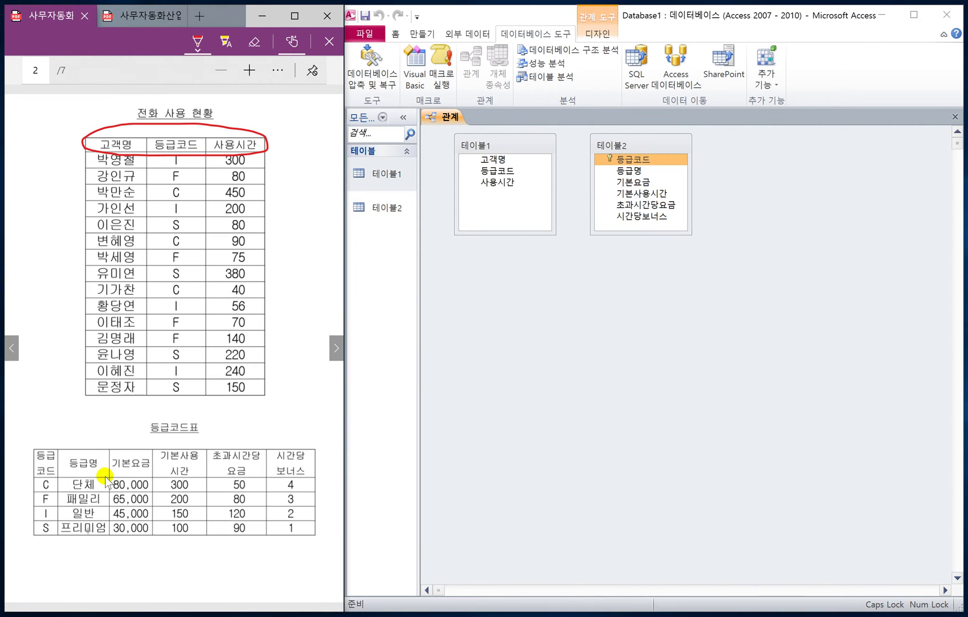
{"action": "mouse_move", "coordinate": [27, 480]}
{"action": "left_mouse_down"}
{"action": "mouse_move", "coordinate": [28, 531]}
{"action": "mouse_move", "coordinate": [49, 493]}
{"action": "left_mouse_up"}
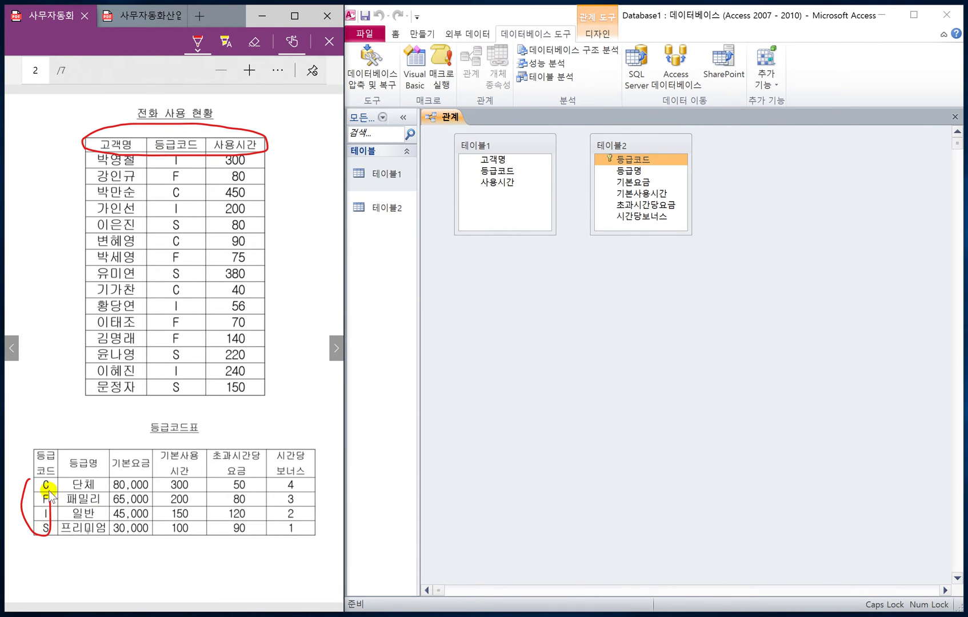
{"action": "mouse_move", "coordinate": [152, 154]}
{"action": "left_mouse_down"}
{"action": "mouse_move", "coordinate": [157, 404]}
{"action": "mouse_move", "coordinate": [199, 223]}
{"action": "mouse_move", "coordinate": [173, 144]}
{"action": "mouse_move", "coordinate": [155, 150]}
{"action": "left_mouse_up"}
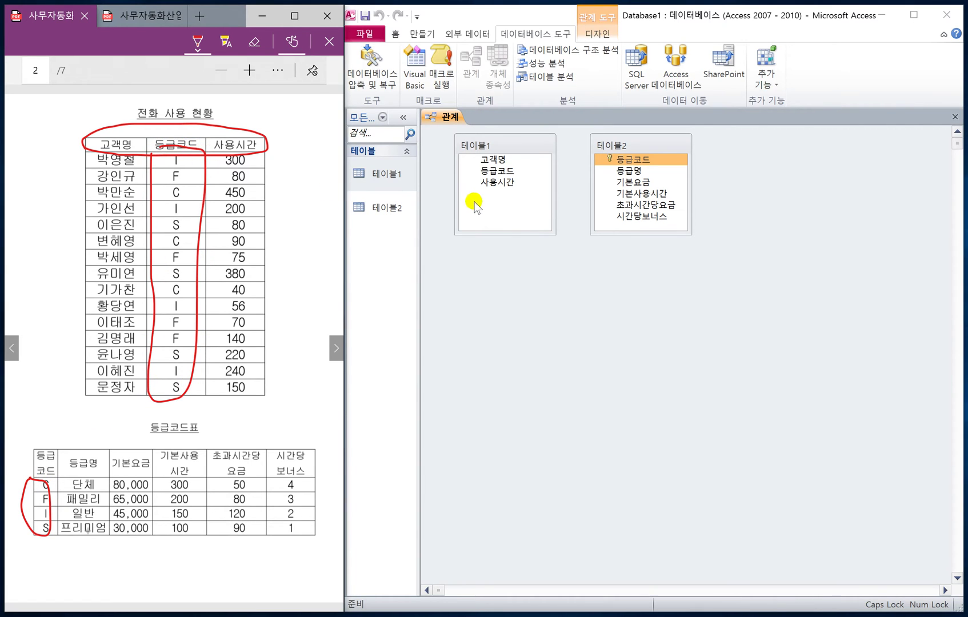
Create a relationship between the 등급코드 fields of 테이블1 and 테이블2 with referential integrity enforced
{"action": "left_click", "coordinate": [511, 171]}
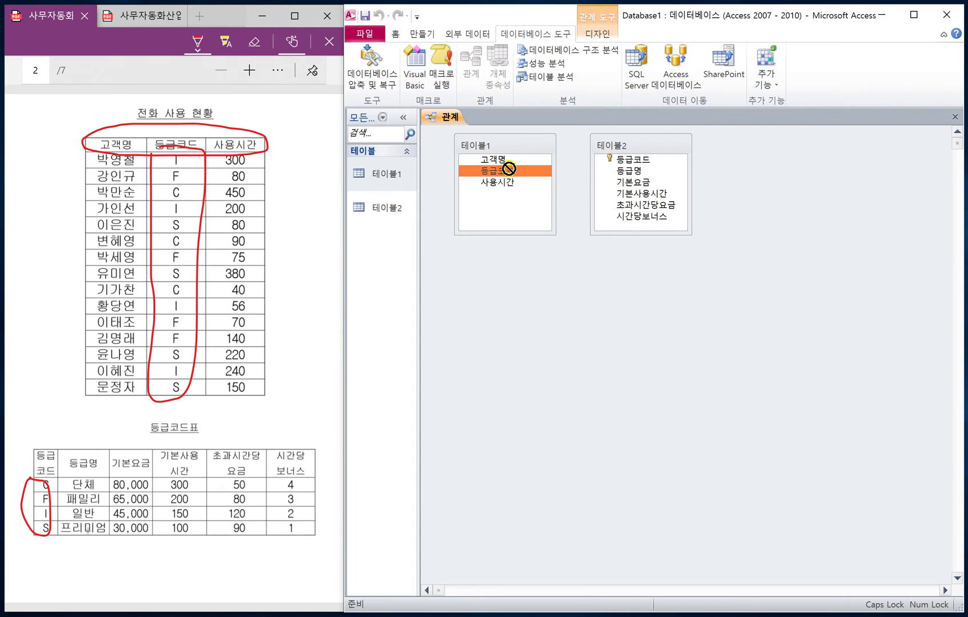
{"action": "left_click_drag", "start_coordinate": [509, 169], "coordinate": [620, 225]}
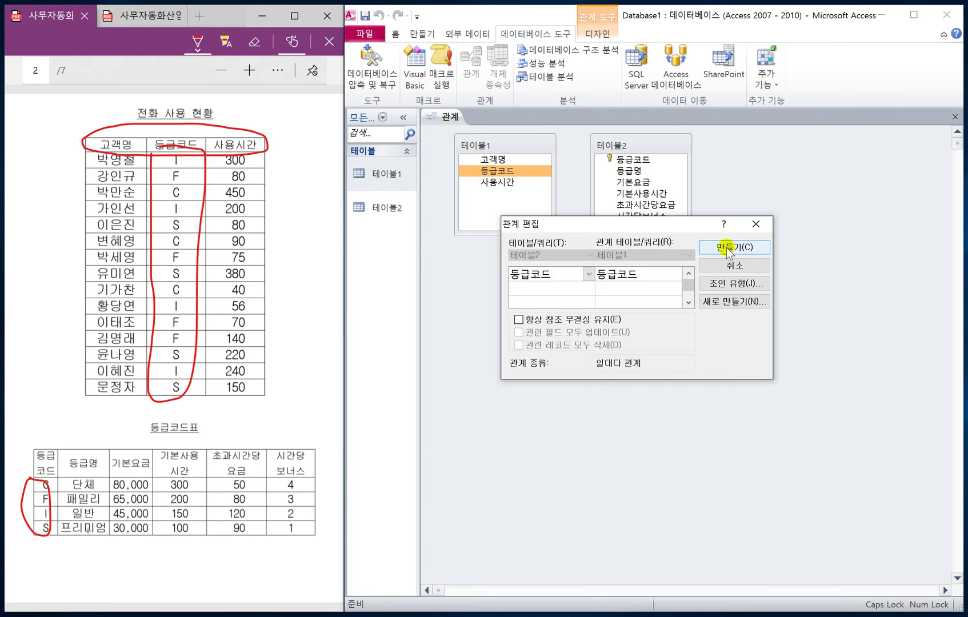
{"action": "left_click", "coordinate": [519, 319]}
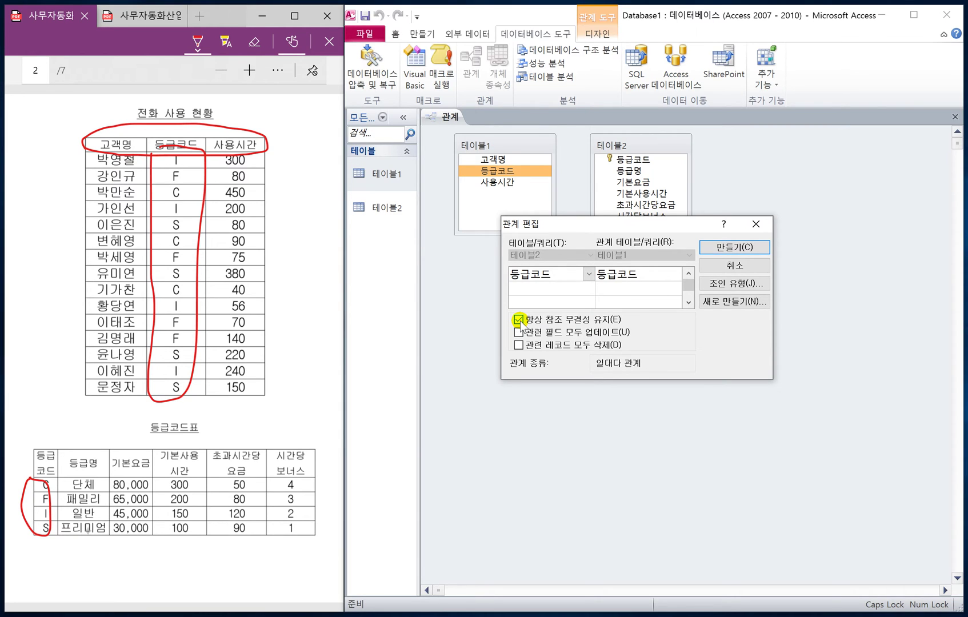
{"action": "left_click", "coordinate": [727, 247]}
{"action": "left_click", "coordinate": [611, 159]}
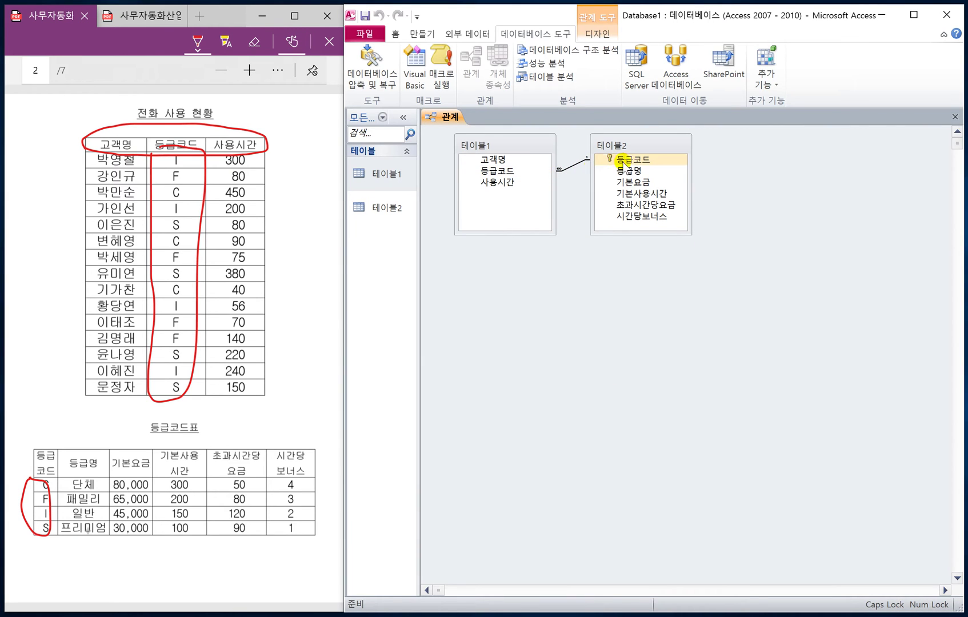
{"action": "left_click", "coordinate": [546, 171]}
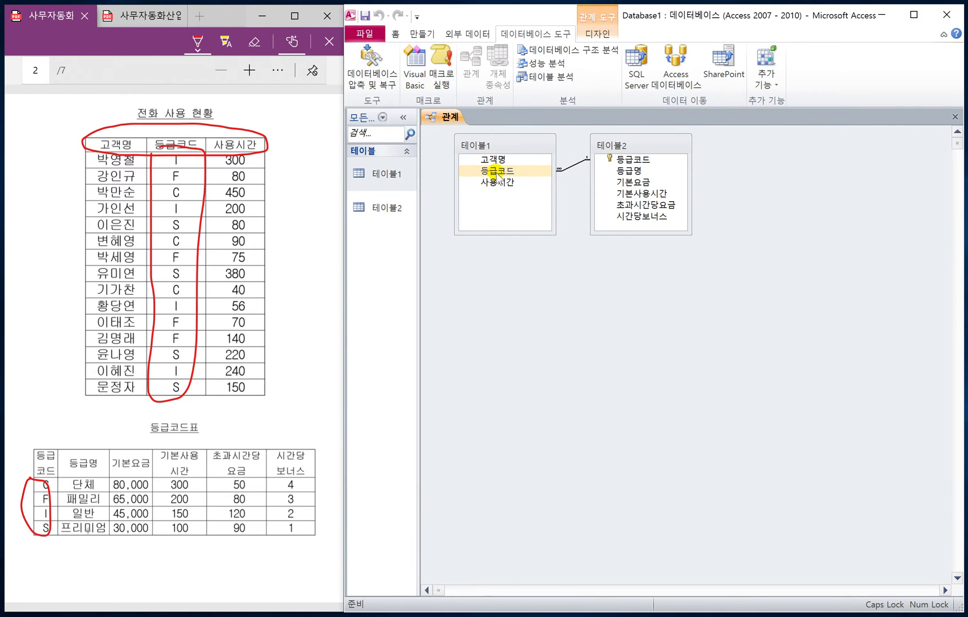
{"action": "left_click", "coordinate": [626, 159]}
{"action": "left_click", "coordinate": [502, 171]}
{"action": "left_click", "coordinate": [568, 165]}
{"action": "left_click", "coordinate": [628, 161]}
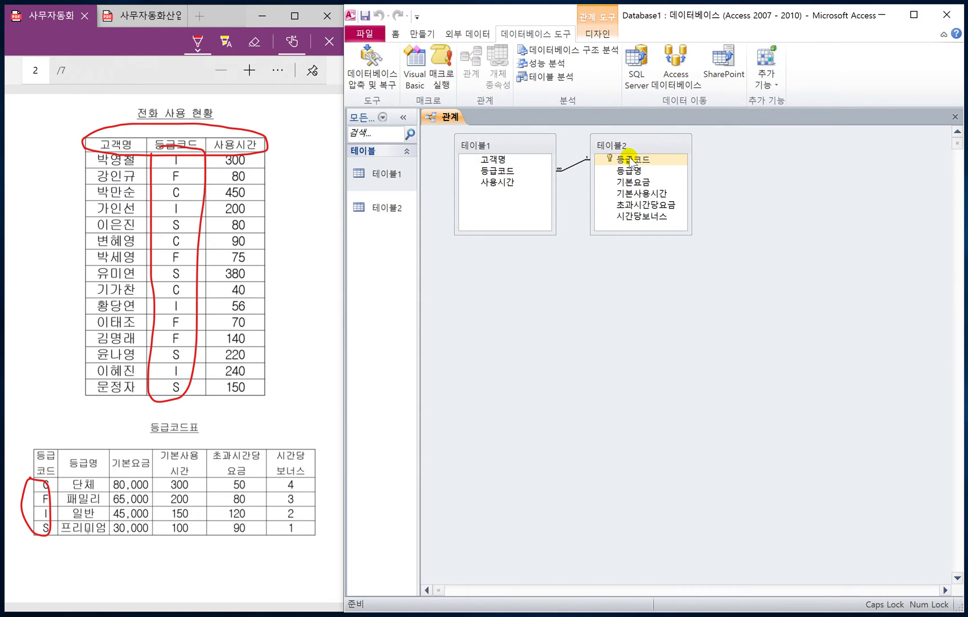
Save the relationships layout and close it
{"action": "right_click", "coordinate": [450, 115]}
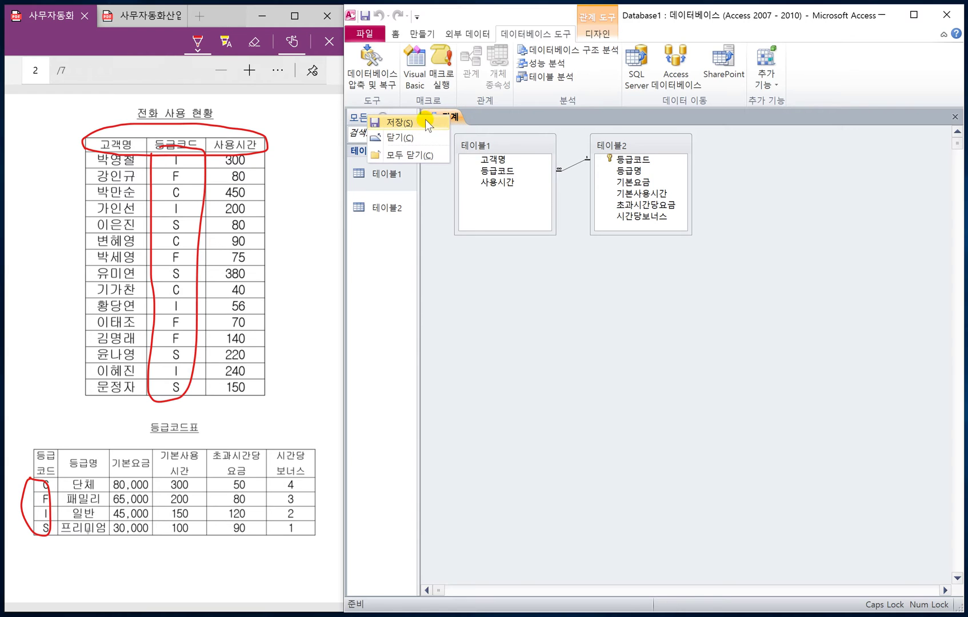
{"action": "left_click", "coordinate": [416, 123]}
{"action": "right_click", "coordinate": [445, 116]}
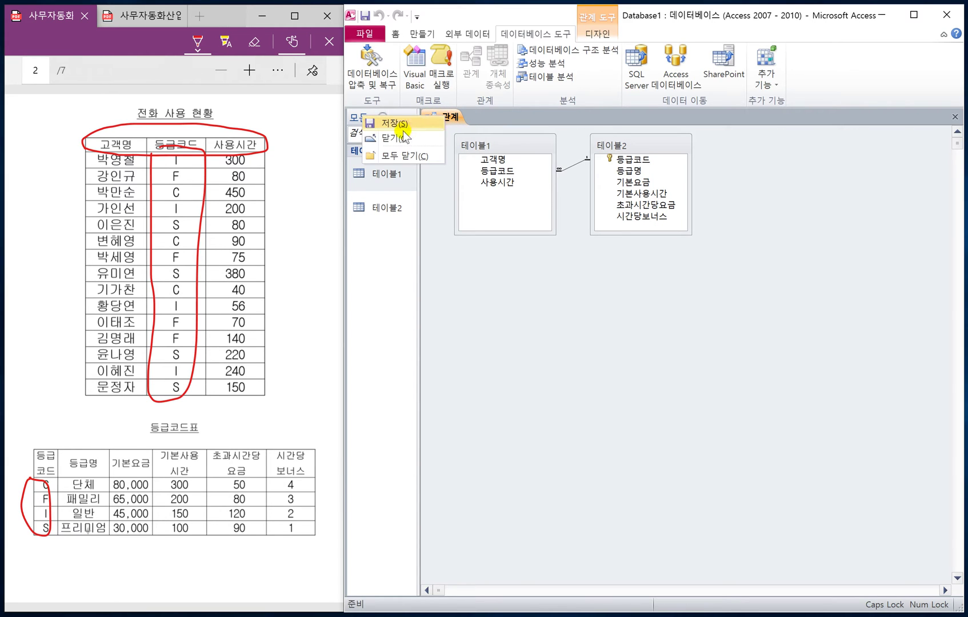
{"action": "left_click", "coordinate": [402, 139]}
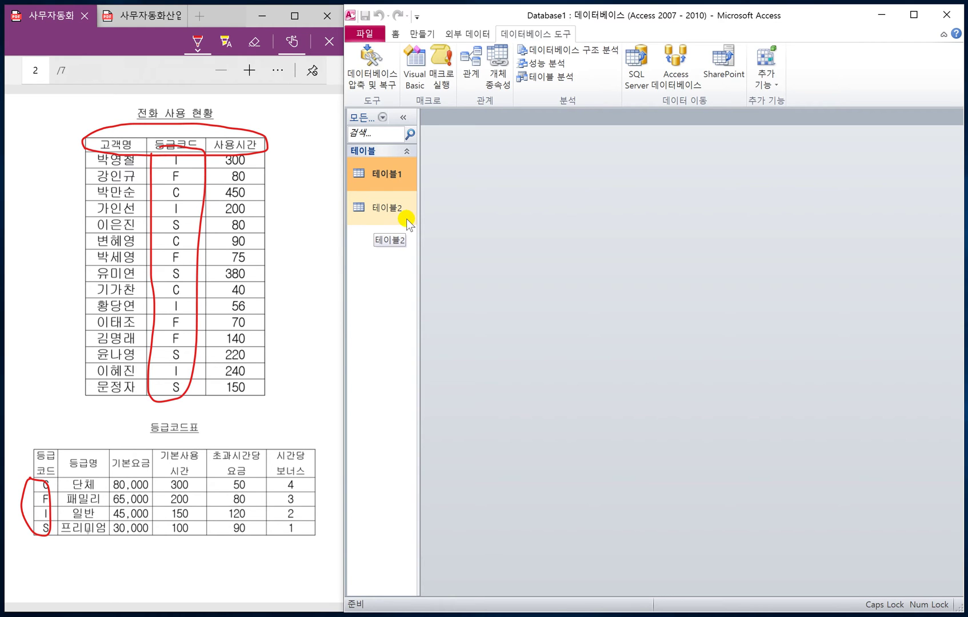
Underline in red the 등급코드 C 또는 I, 고객성 박, 초과 시간당 요금 100 and data output conditions on exam PDF page 3
{"action": "mouse_move", "coordinate": [321, 307]}
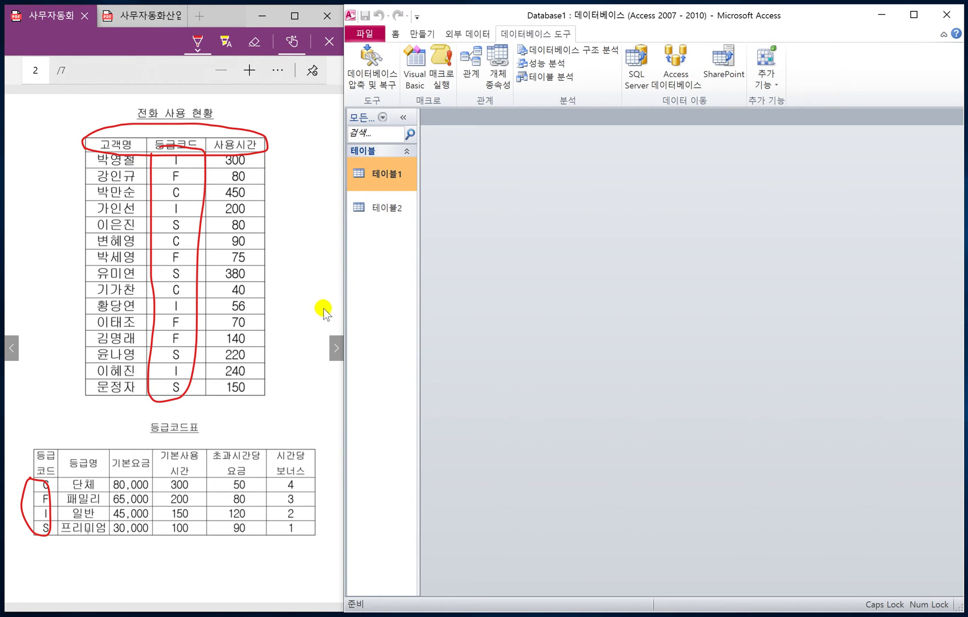
{"action": "left_click", "coordinate": [336, 350]}
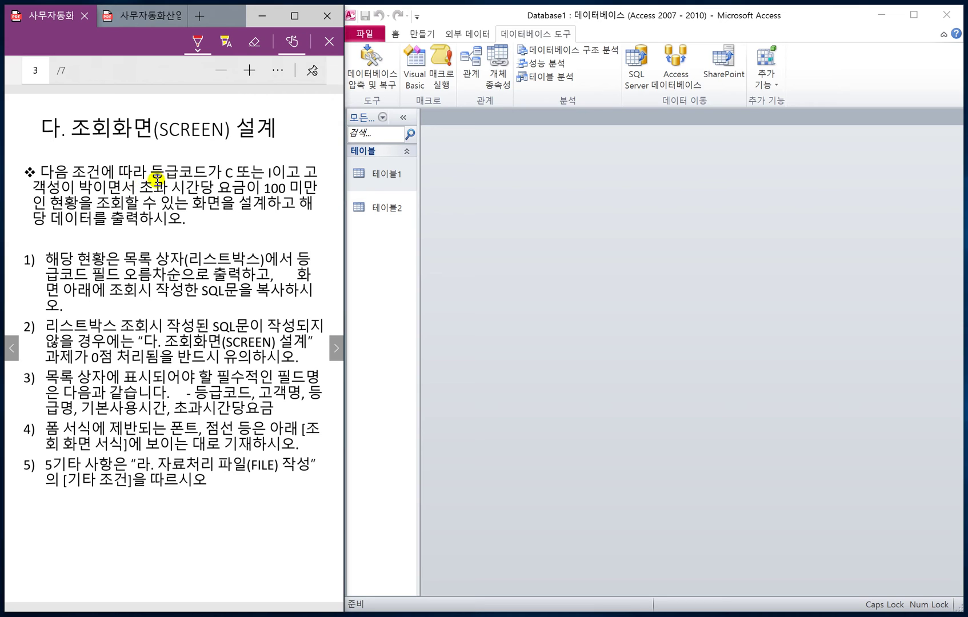
{"action": "left_click_drag", "start_coordinate": [150, 182], "coordinate": [284, 180]}
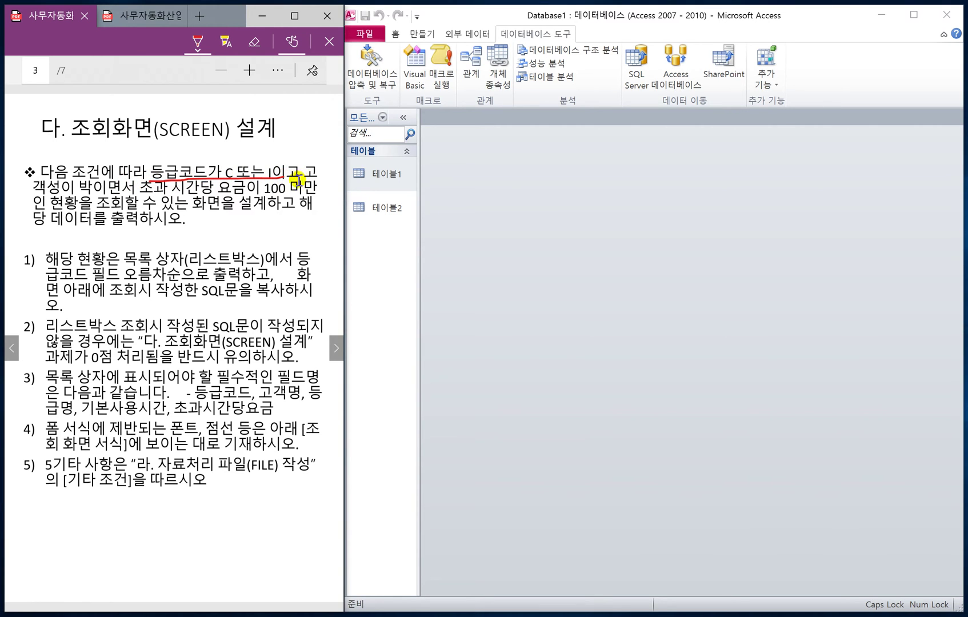
{"action": "left_click_drag", "start_coordinate": [33, 193], "coordinate": [276, 191]}
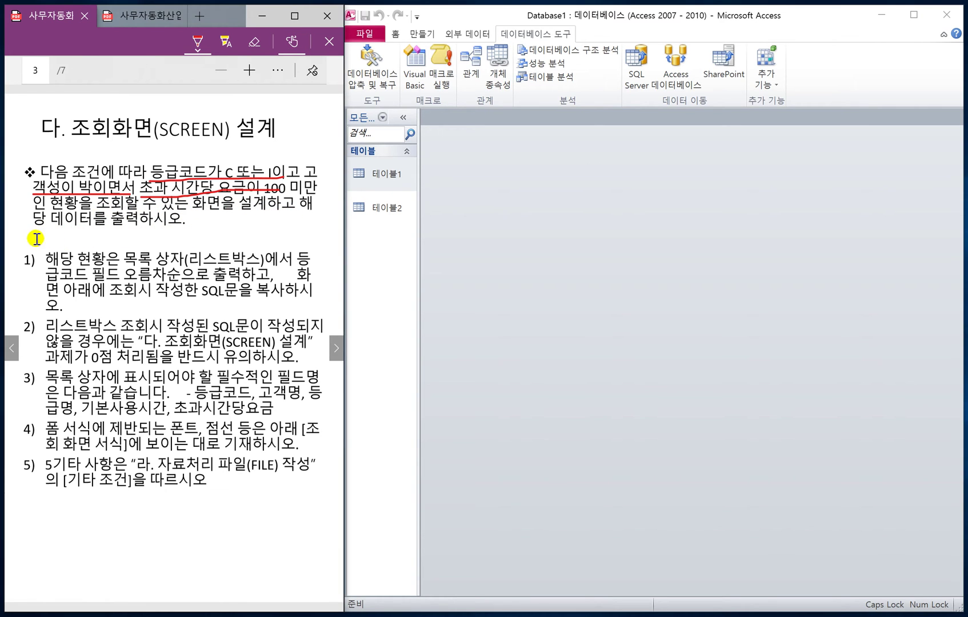
{"action": "left_click_drag", "start_coordinate": [33, 231], "coordinate": [136, 231]}
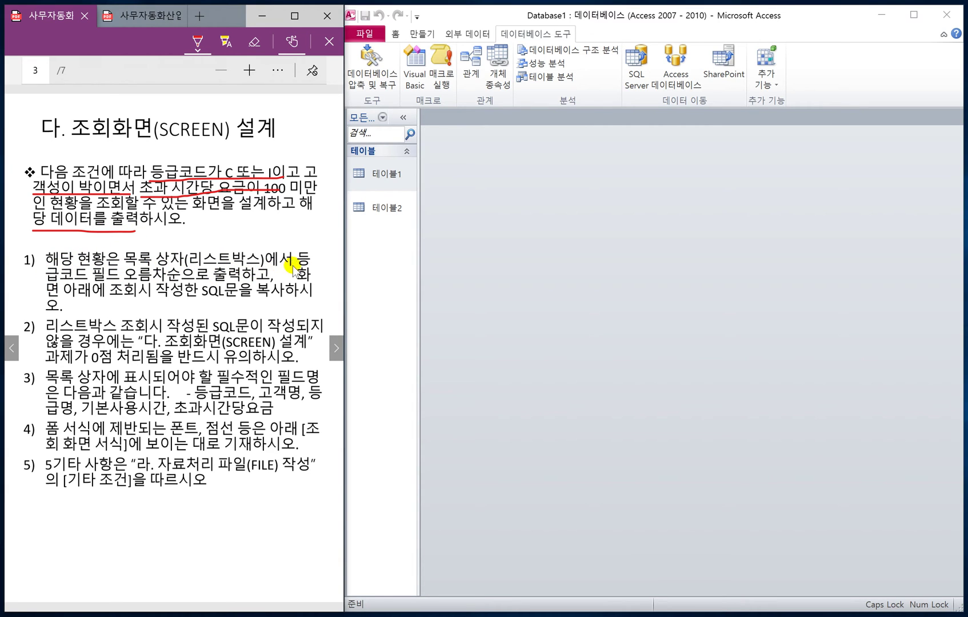
Underline the 등급코드 ascending sort and SQL문 copy instructions in requirement 1 and circle the whole requirement in red
{"action": "left_click_drag", "start_coordinate": [292, 266], "coordinate": [310, 264]}
{"action": "left_click_drag", "start_coordinate": [44, 282], "coordinate": [249, 280]}
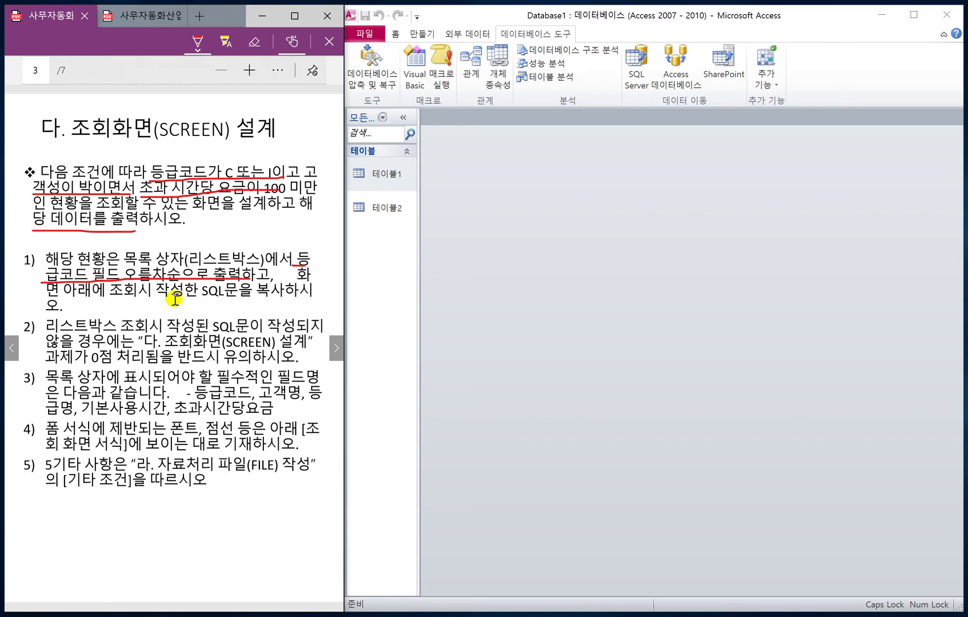
{"action": "left_click_drag", "start_coordinate": [190, 297], "coordinate": [273, 296]}
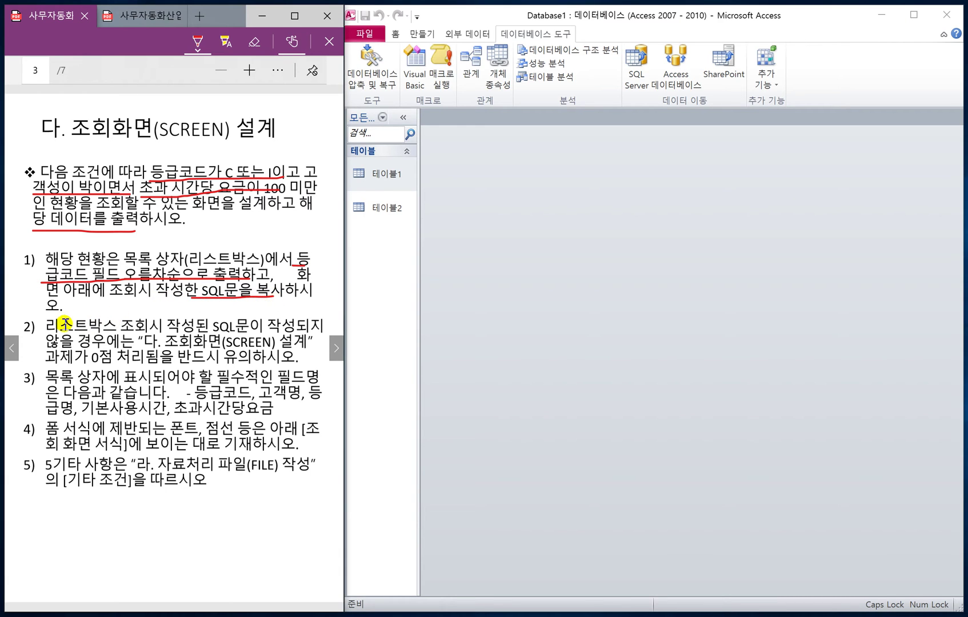
{"action": "left_click_drag", "start_coordinate": [34, 312], "coordinate": [60, 312]}
{"action": "left_click", "coordinate": [336, 348]}
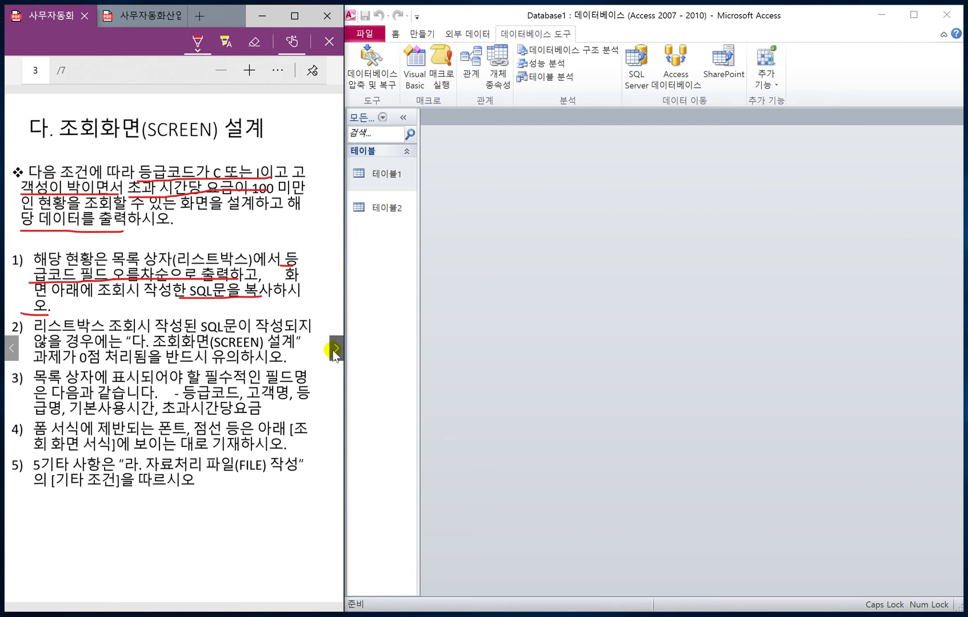
{"action": "left_click", "coordinate": [12, 348]}
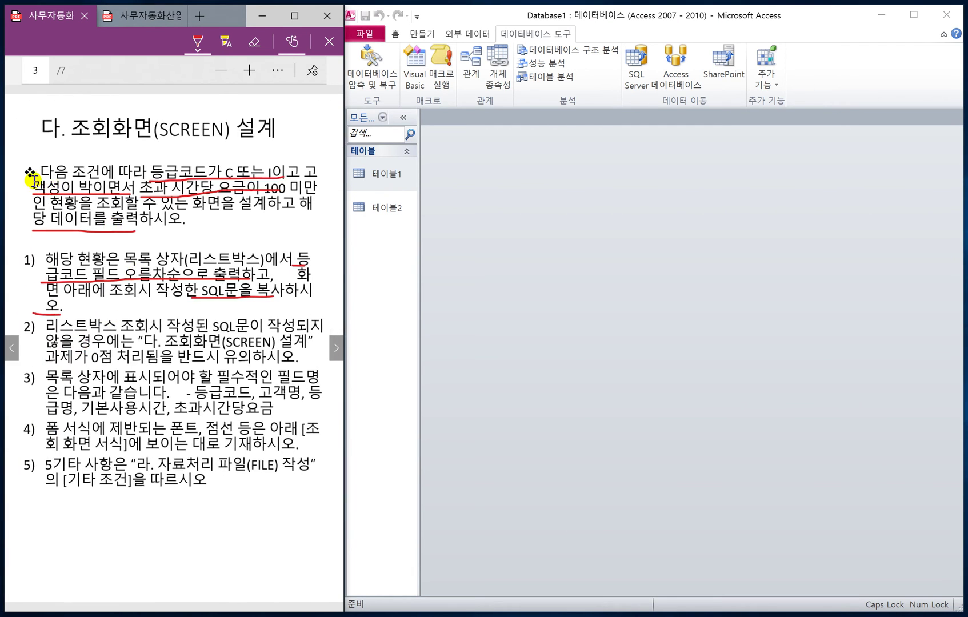
{"action": "left_click", "coordinate": [23, 161]}
{"action": "mouse_move", "coordinate": [28, 246]}
{"action": "left_mouse_down"}
{"action": "mouse_move", "coordinate": [65, 313]}
{"action": "mouse_move", "coordinate": [306, 311]}
{"action": "mouse_move", "coordinate": [261, 251]}
{"action": "left_mouse_up"}
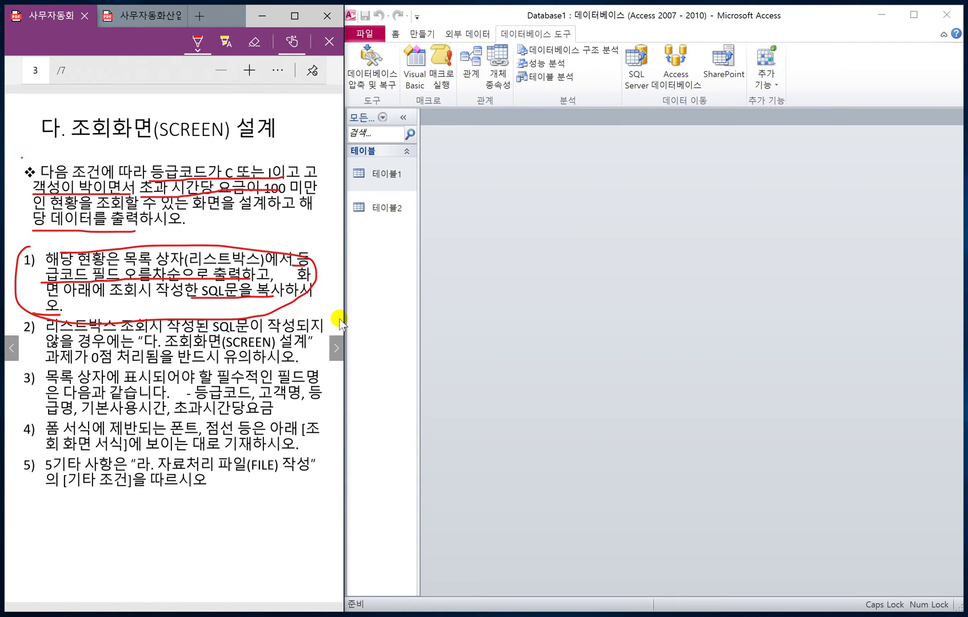
Compare the inquiry screen layout shown in both exam PDFs
{"action": "left_click", "coordinate": [335, 349]}
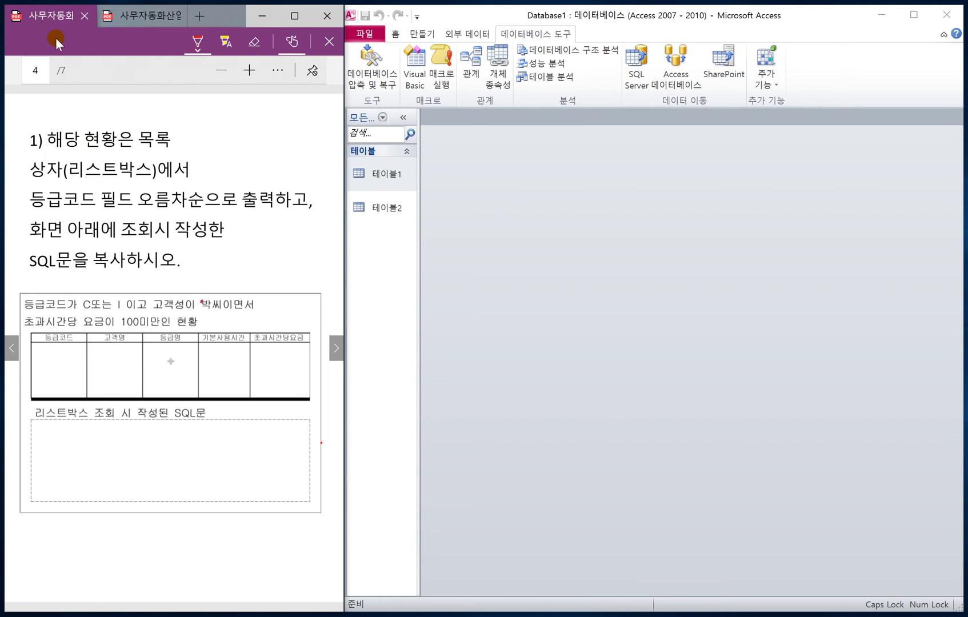
{"action": "left_click", "coordinate": [136, 16]}
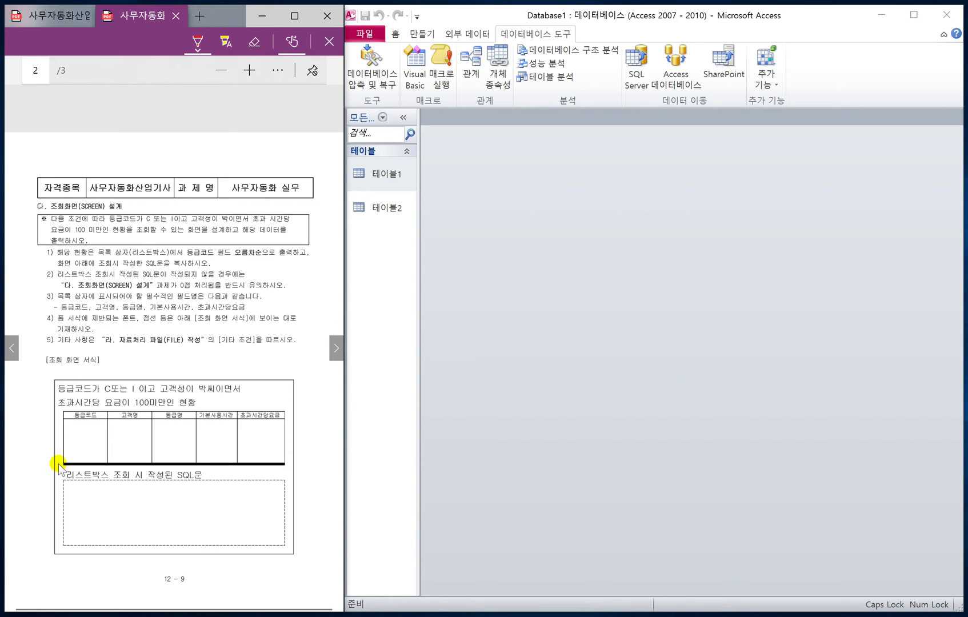
{"action": "left_click", "coordinate": [57, 16]}
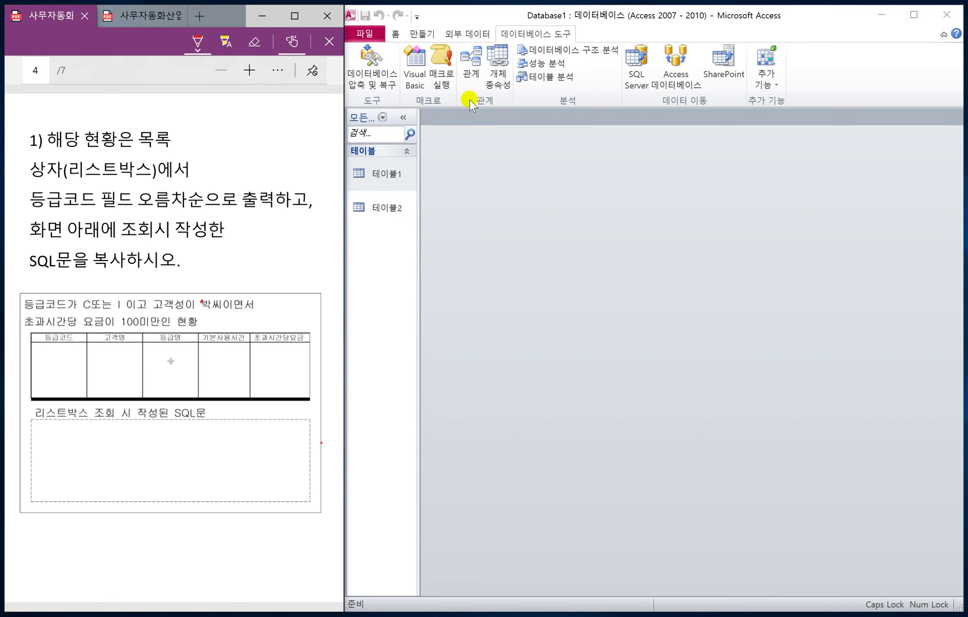
Create a new query in design view with 테이블1 and 테이블2, and move the design grid up beneath the table area
{"action": "left_click", "coordinate": [426, 36]}
{"action": "left_click", "coordinate": [426, 35]}
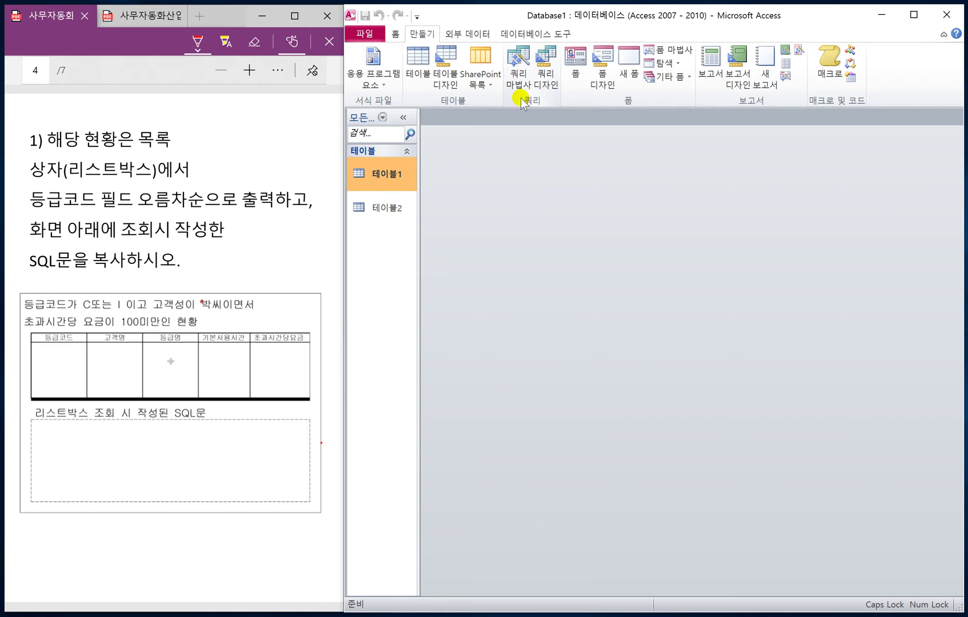
{"action": "left_click", "coordinate": [547, 85]}
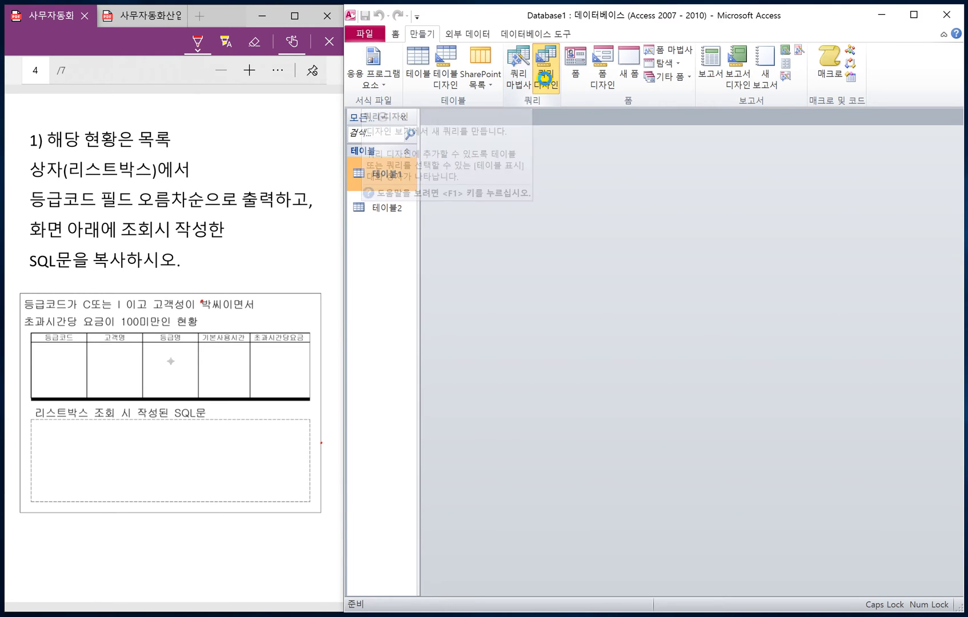
{"action": "left_click_drag", "start_coordinate": [607, 398], "coordinate": [694, 224]}
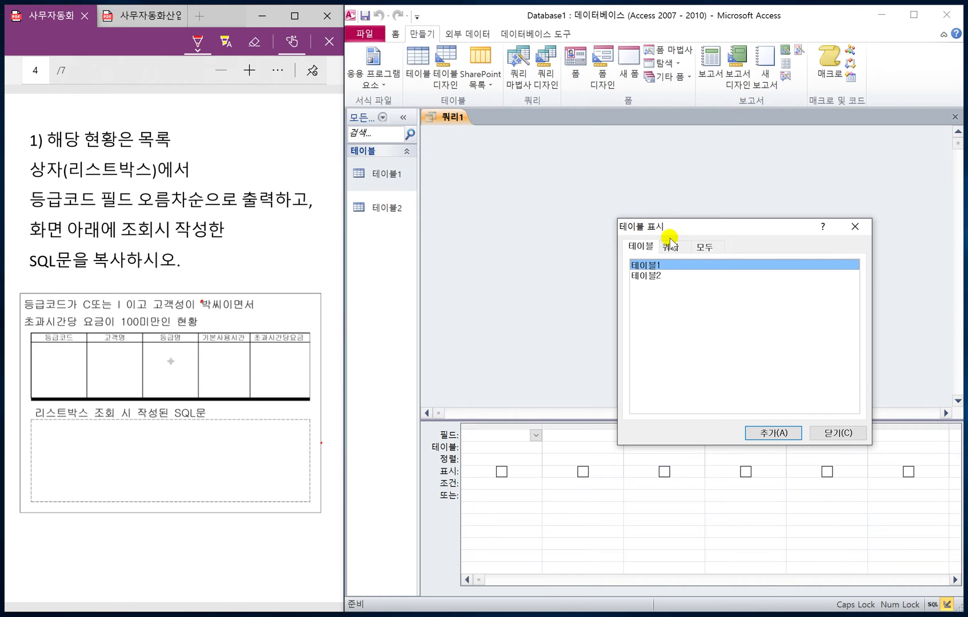
{"action": "double_click", "coordinate": [652, 265]}
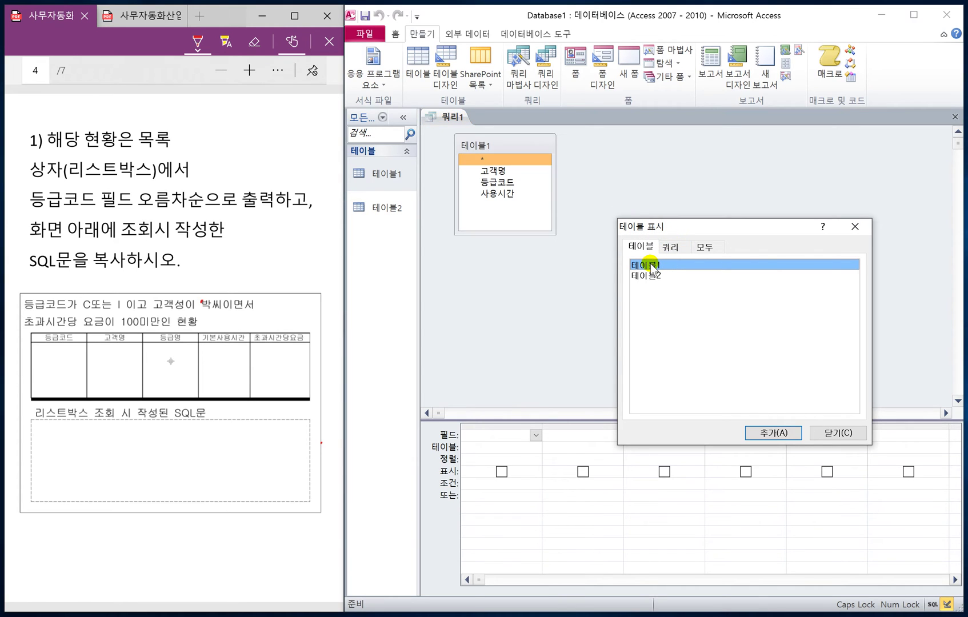
{"action": "double_click", "coordinate": [652, 276]}
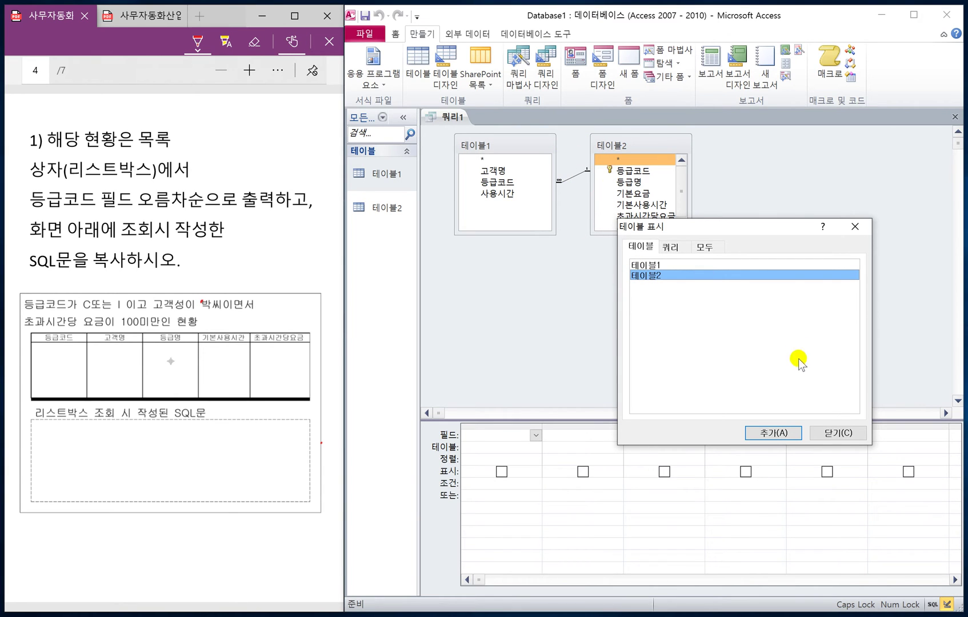
{"action": "left_click", "coordinate": [838, 434]}
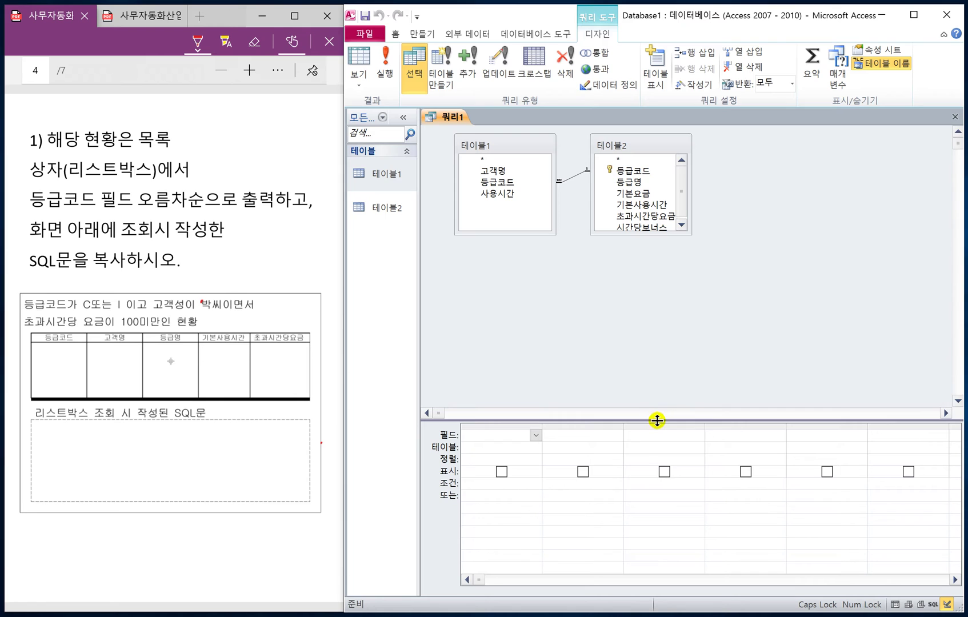
{"action": "left_click_drag", "start_coordinate": [665, 397], "coordinate": [652, 261]}
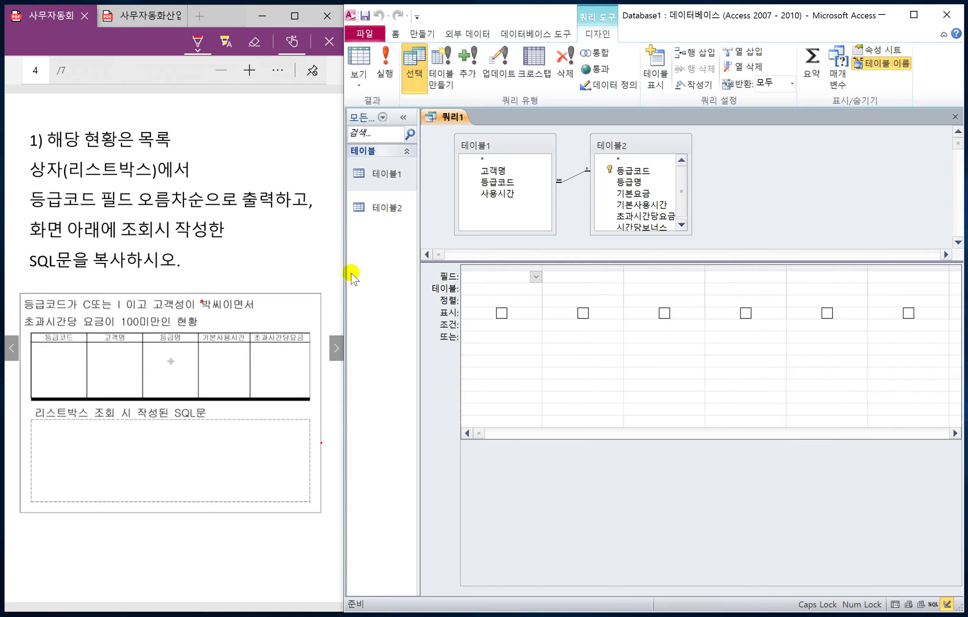
Add 등급코드 from 테이블2, 고객명 from 테이블1, then 등급명, 기본사용시간 and 초과시간당요금 from 테이블2 to the query grid
{"action": "double_click", "coordinate": [634, 171]}
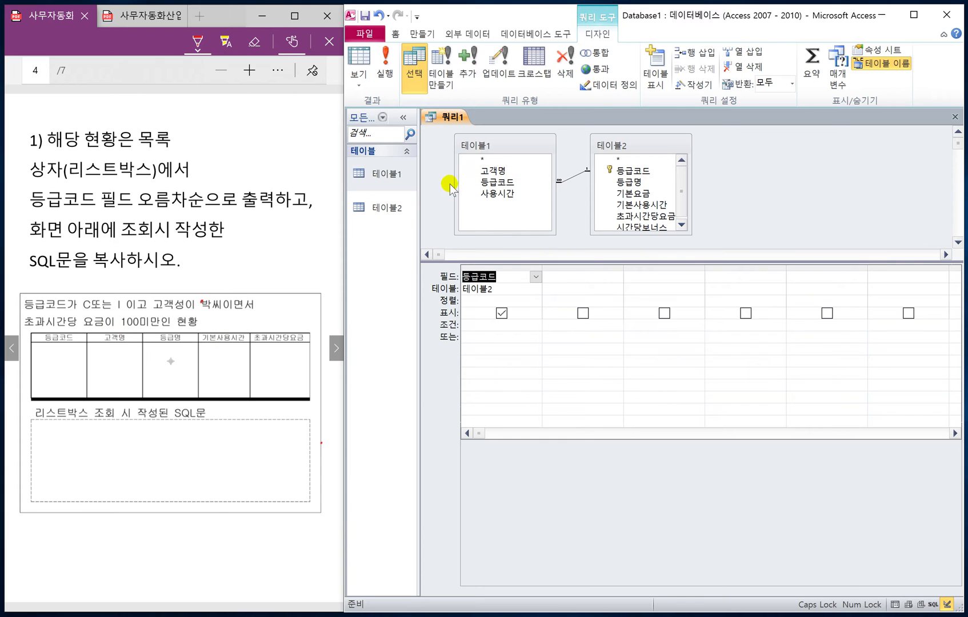
{"action": "double_click", "coordinate": [492, 171]}
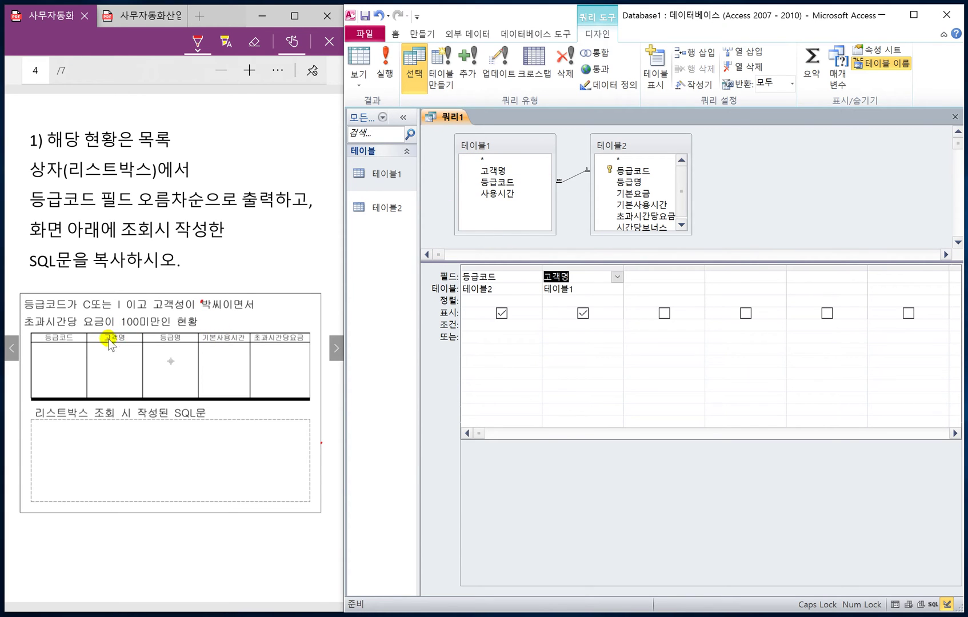
{"action": "double_click", "coordinate": [629, 182]}
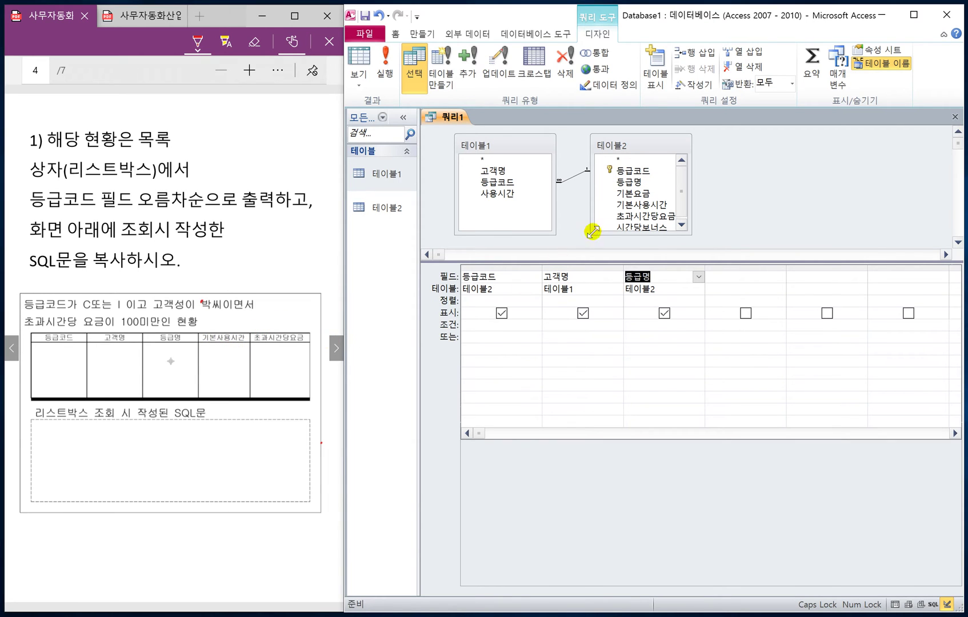
{"action": "double_click", "coordinate": [642, 204]}
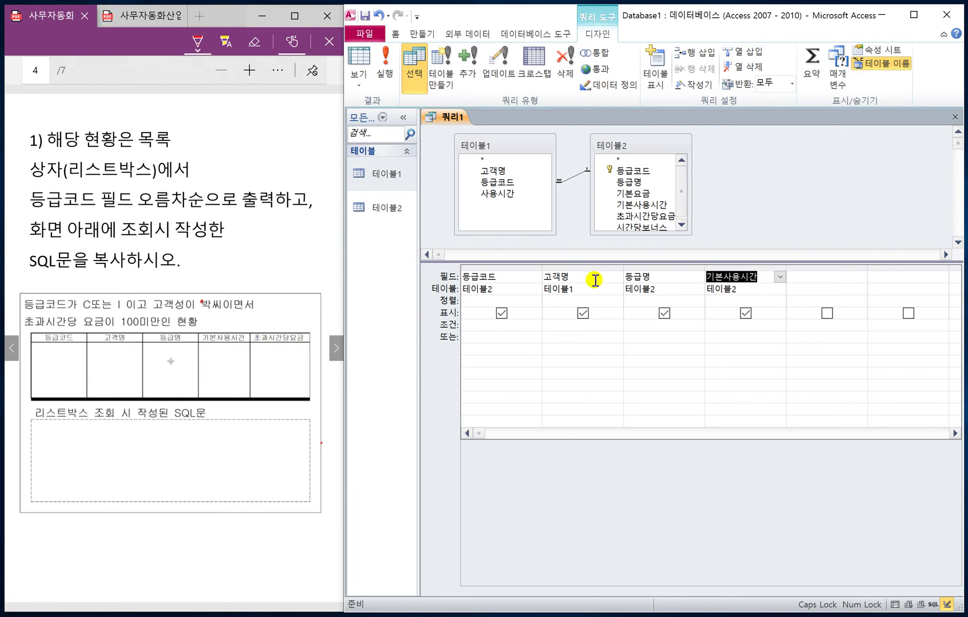
{"action": "double_click", "coordinate": [657, 216]}
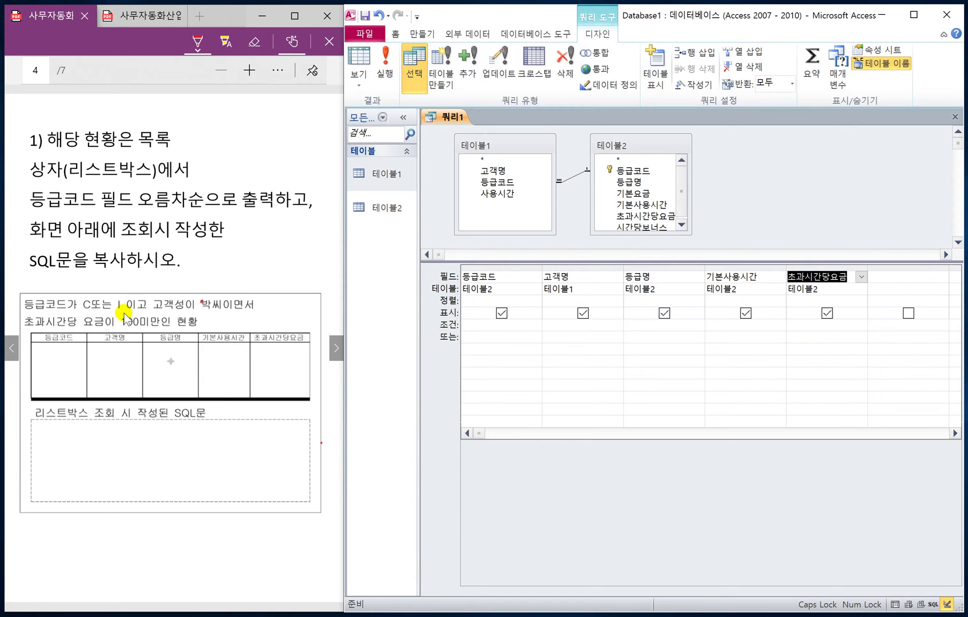
Set the criteria "C" Or "I" for 등급코드 and Like "박*" for 고객명, underlining the 고객성이 박 condition in the exam PDF
{"action": "left_click", "coordinate": [483, 328]}
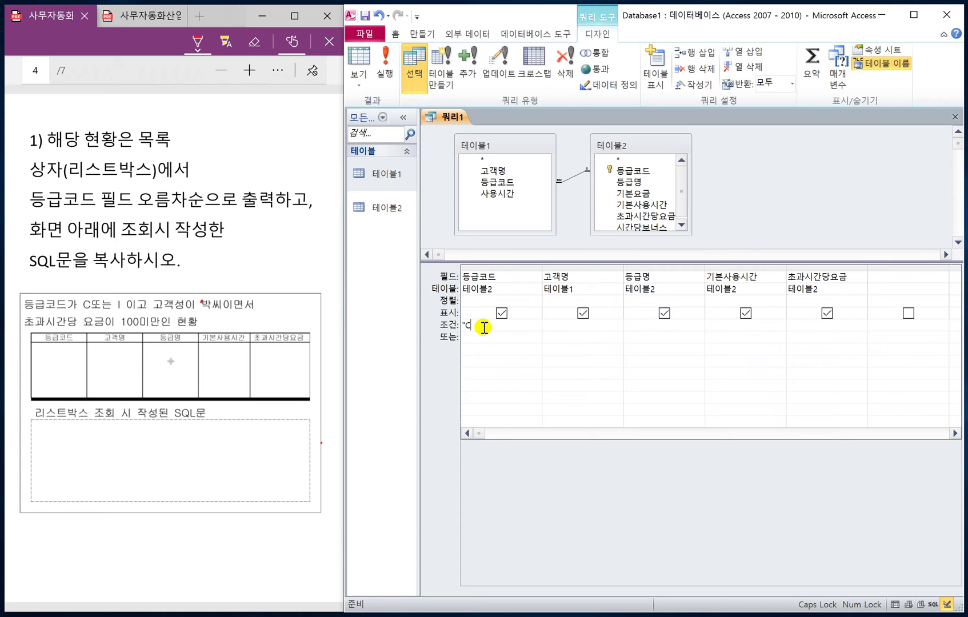
{"action": "type", "text": "R"}
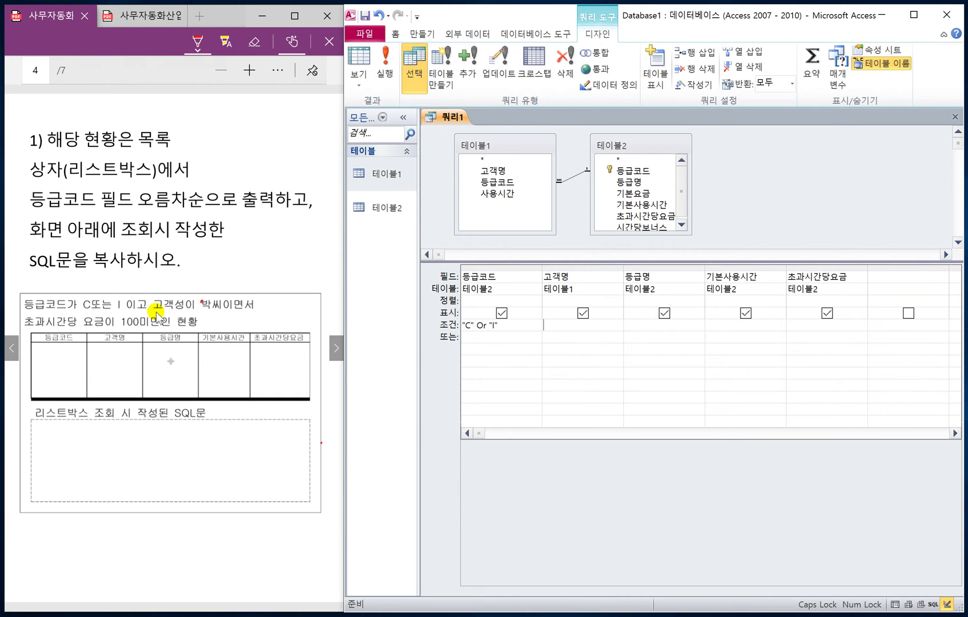
{"action": "left_click_drag", "start_coordinate": [155, 312], "coordinate": [212, 312]}
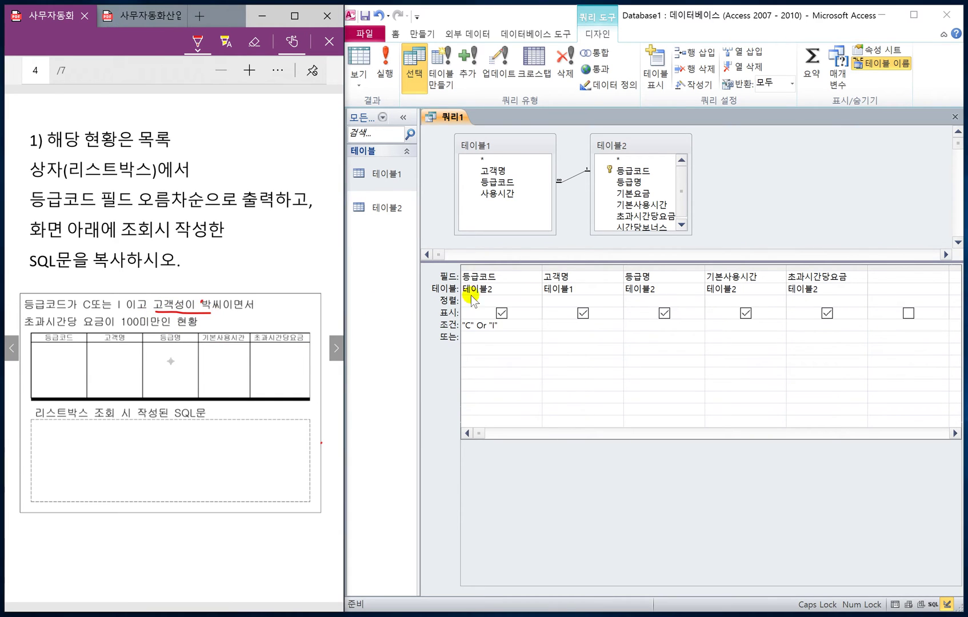
{"action": "left_click", "coordinate": [552, 325]}
{"action": "type", "text": "ㅂ"}
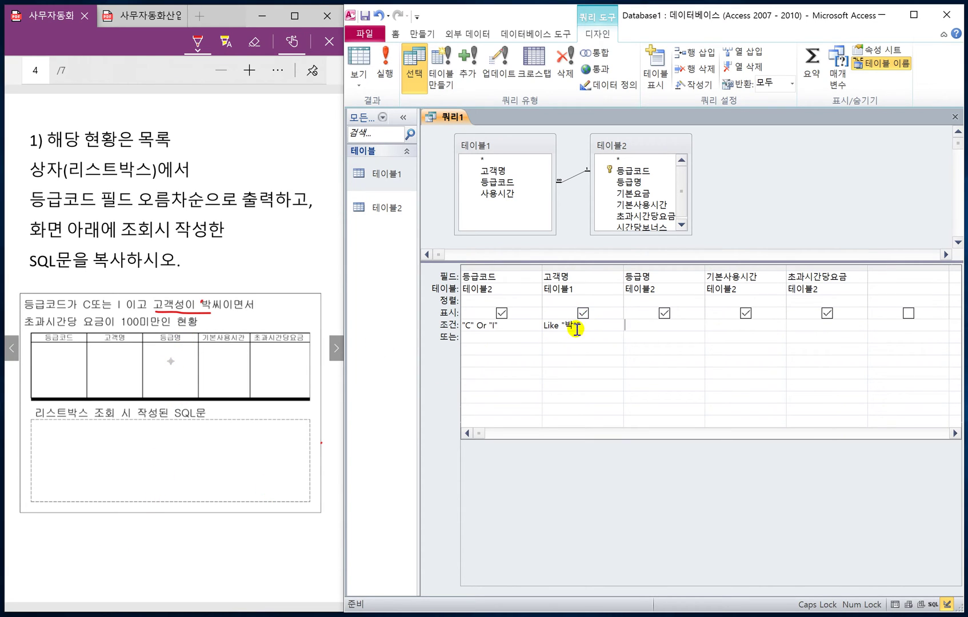
{"action": "type", "text": "*"}
Set the 초과시간당요금 criterion to <100 and sort 등급코드 by 오름차순, marking both requirements in red in the exam PDF
{"action": "left_click_drag", "start_coordinate": [24, 326], "coordinate": [186, 326]}
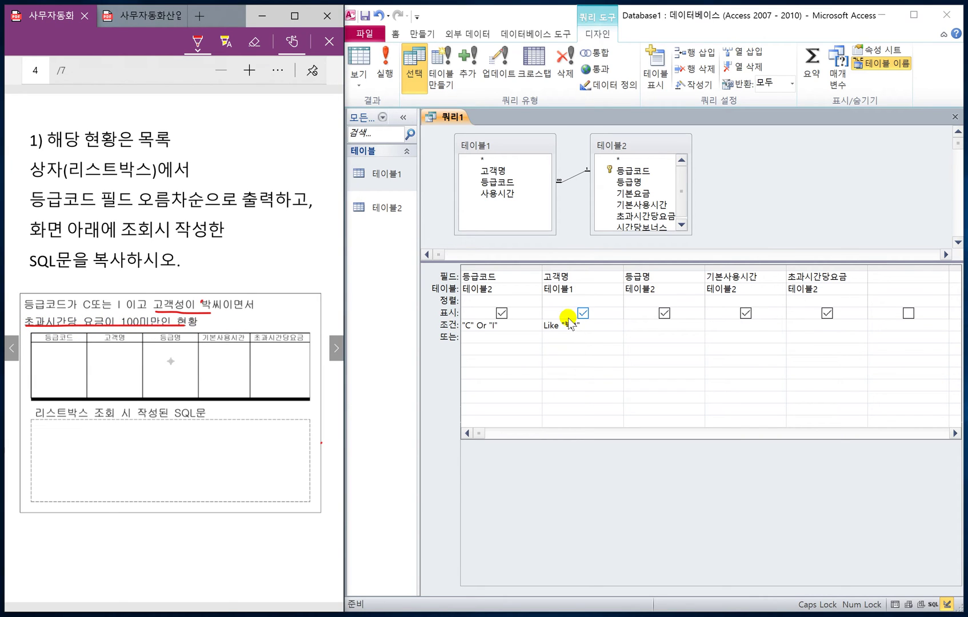
{"action": "left_click", "coordinate": [806, 327]}
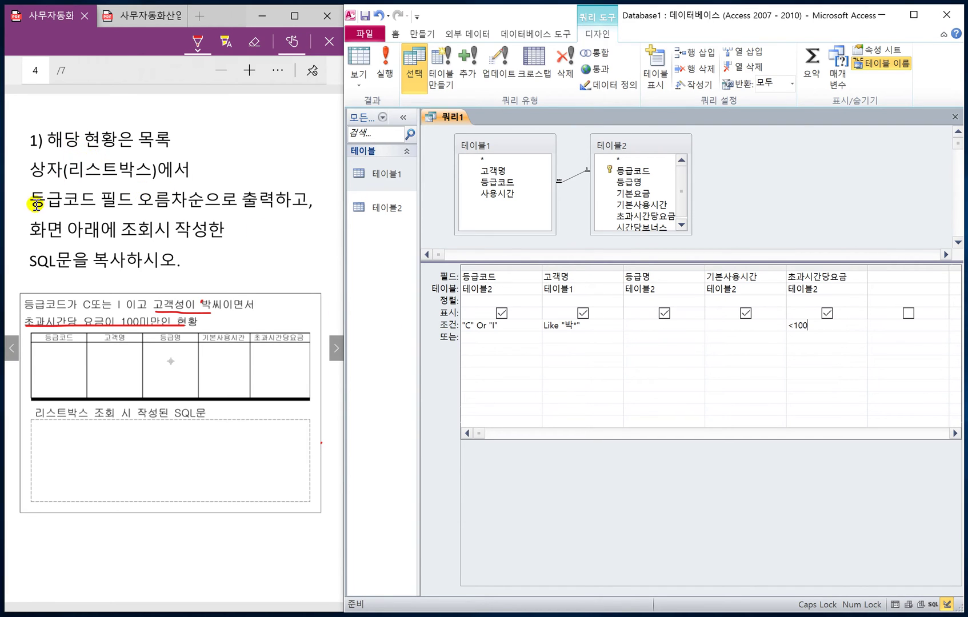
{"action": "mouse_move", "coordinate": [25, 208]}
{"action": "left_mouse_down"}
{"action": "mouse_move", "coordinate": [273, 215]}
{"action": "mouse_move", "coordinate": [260, 186]}
{"action": "mouse_move", "coordinate": [166, 182]}
{"action": "mouse_move", "coordinate": [146, 208]}
{"action": "left_mouse_up"}
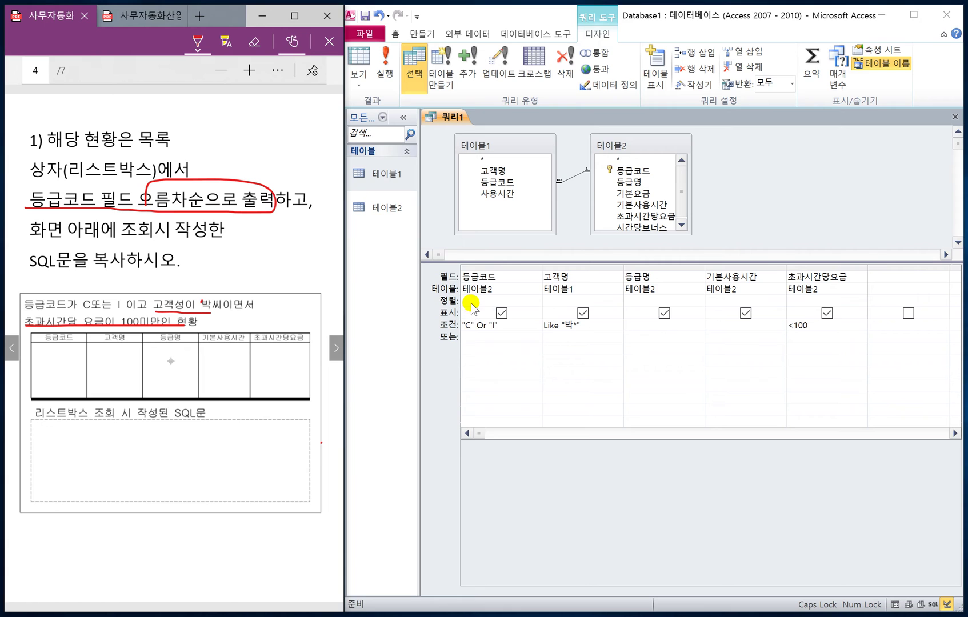
{"action": "left_click", "coordinate": [470, 300]}
{"action": "left_click", "coordinate": [535, 300]}
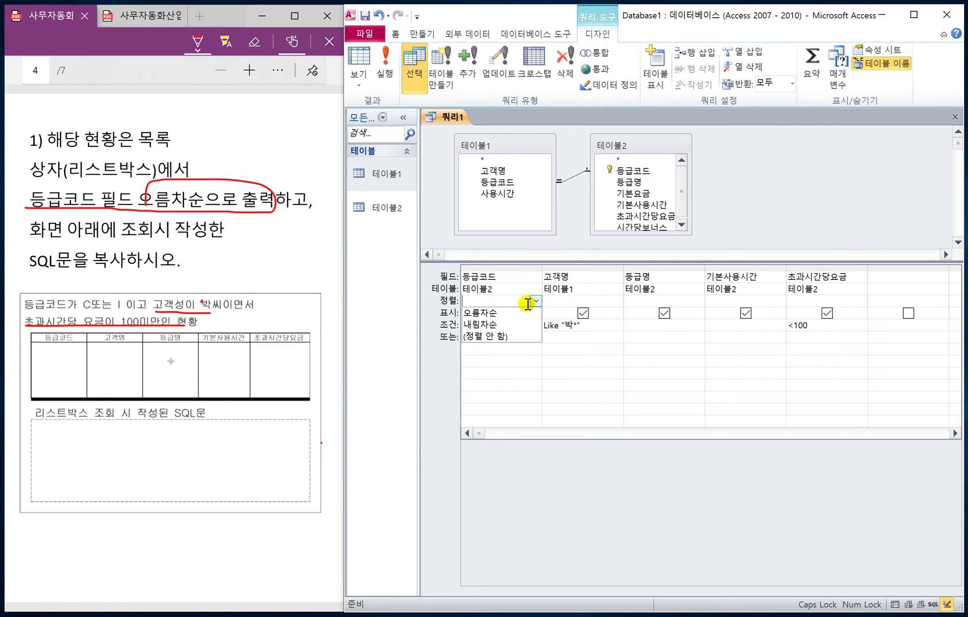
{"action": "left_click", "coordinate": [513, 312]}
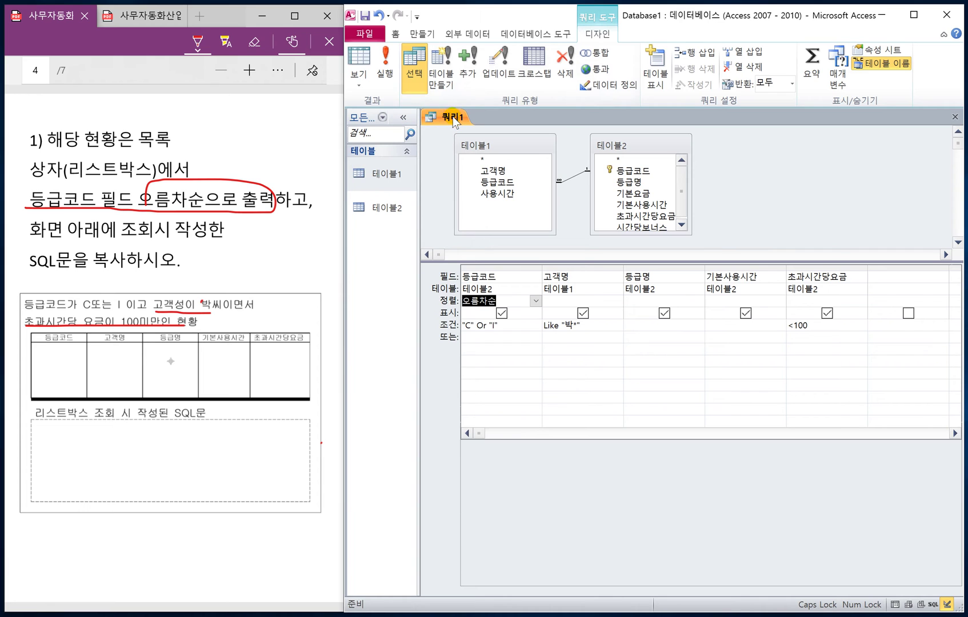
Run the query and save it as 폼쿼리
{"action": "left_click", "coordinate": [387, 72]}
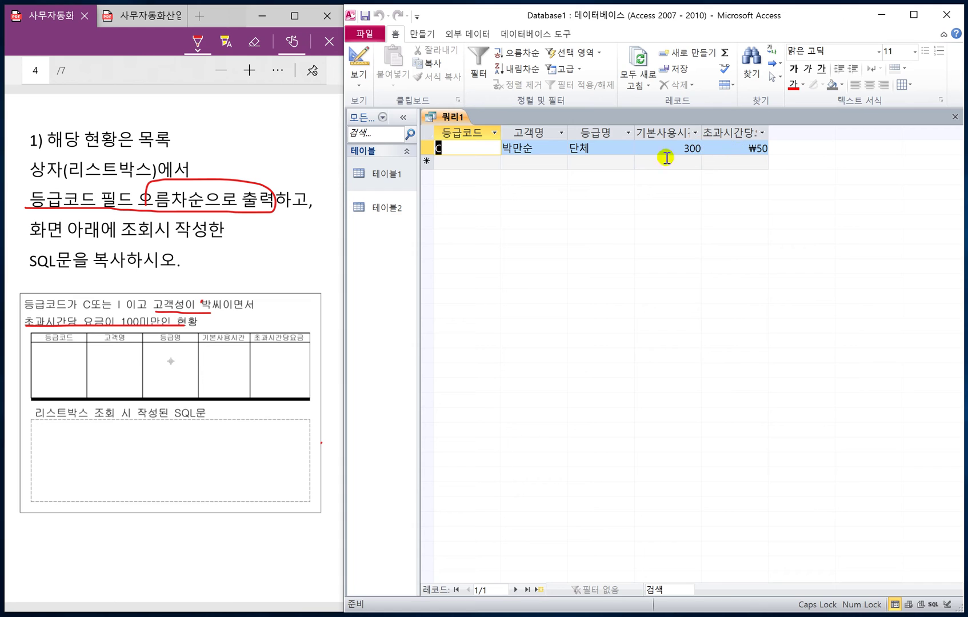
{"action": "right_click", "coordinate": [451, 119]}
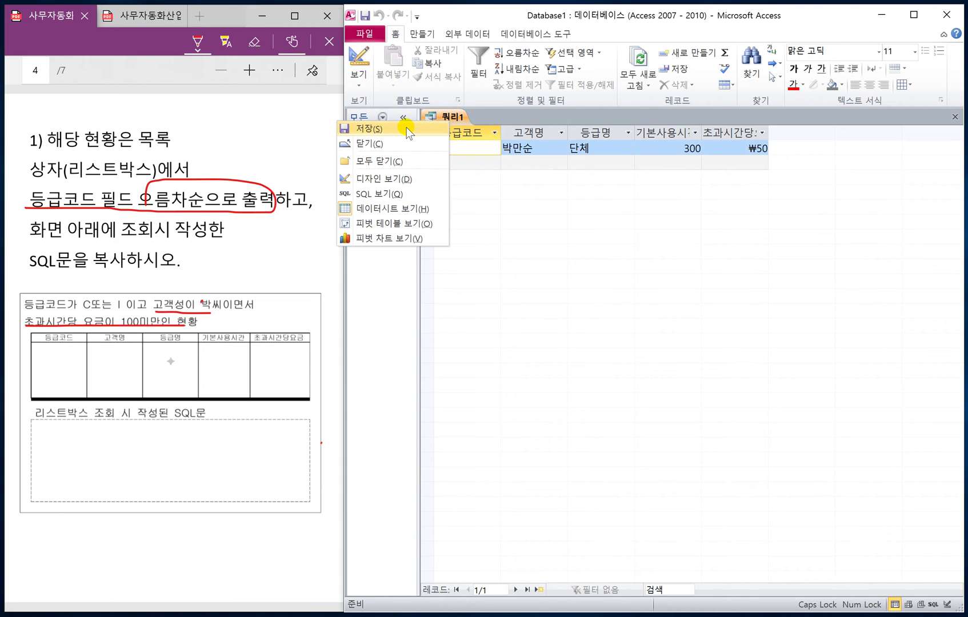
{"action": "left_click", "coordinate": [461, 119]}
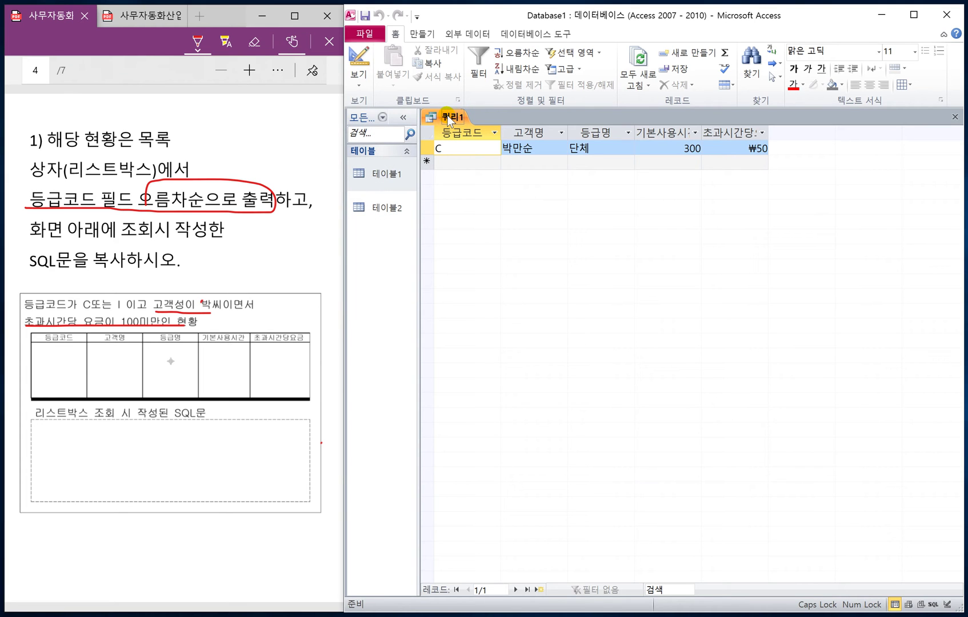
{"action": "right_click", "coordinate": [448, 116]}
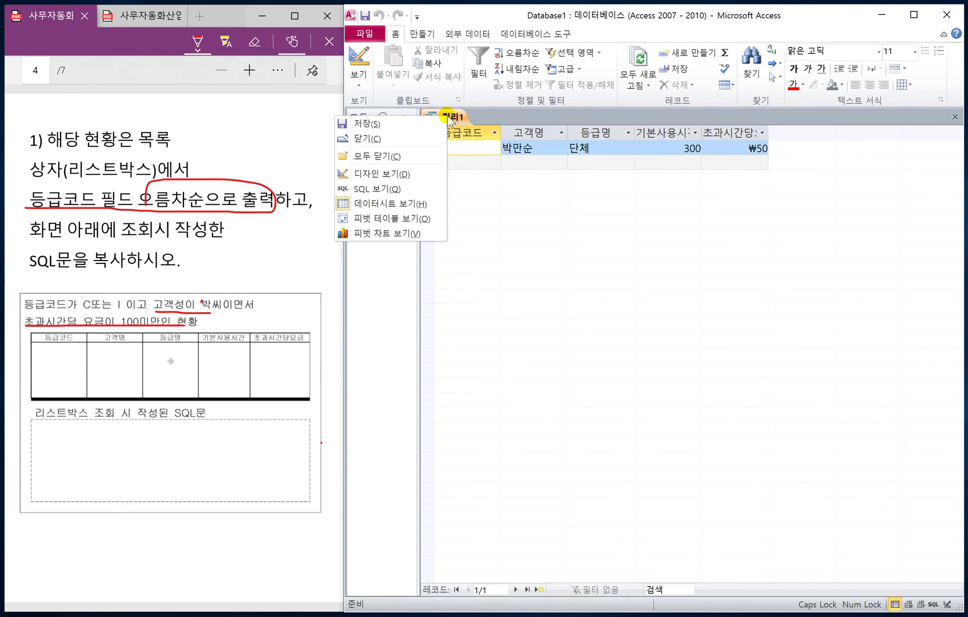
{"action": "left_click", "coordinate": [394, 127]}
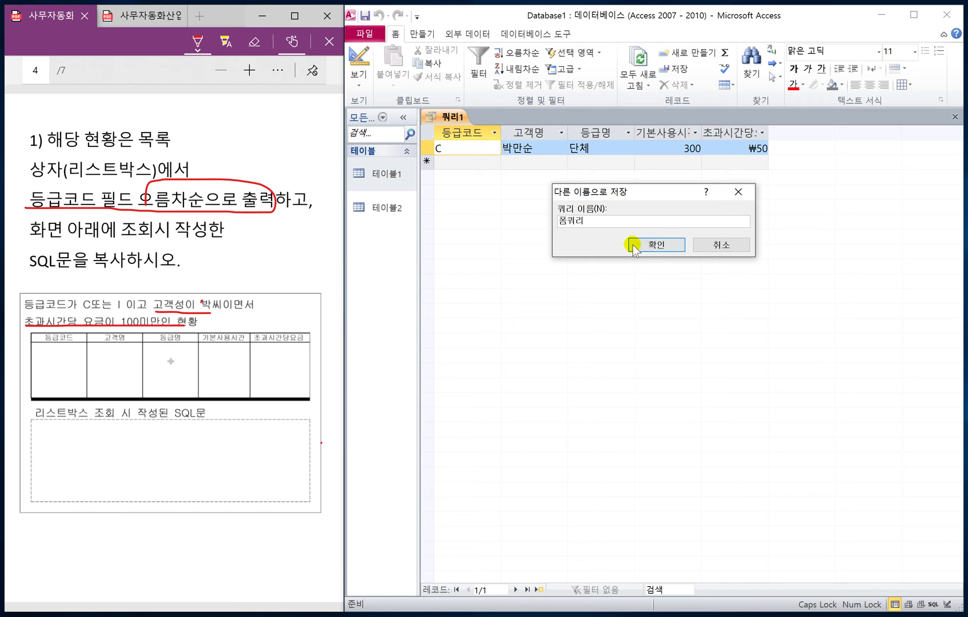
{"action": "left_click", "coordinate": [652, 245]}
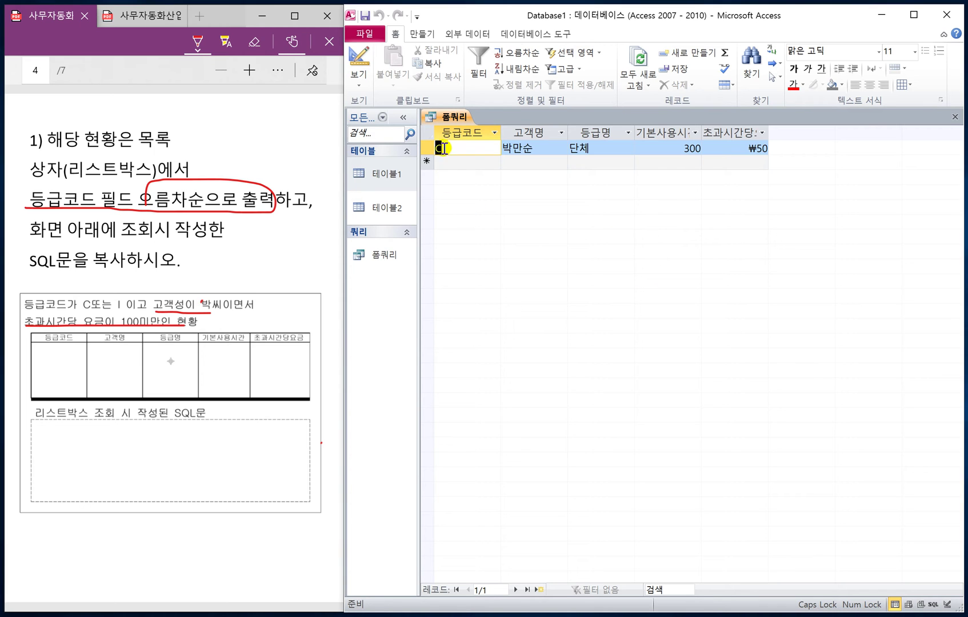
Show the SQL statement of 폼쿼리, save the query and close it
{"action": "right_click", "coordinate": [452, 119]}
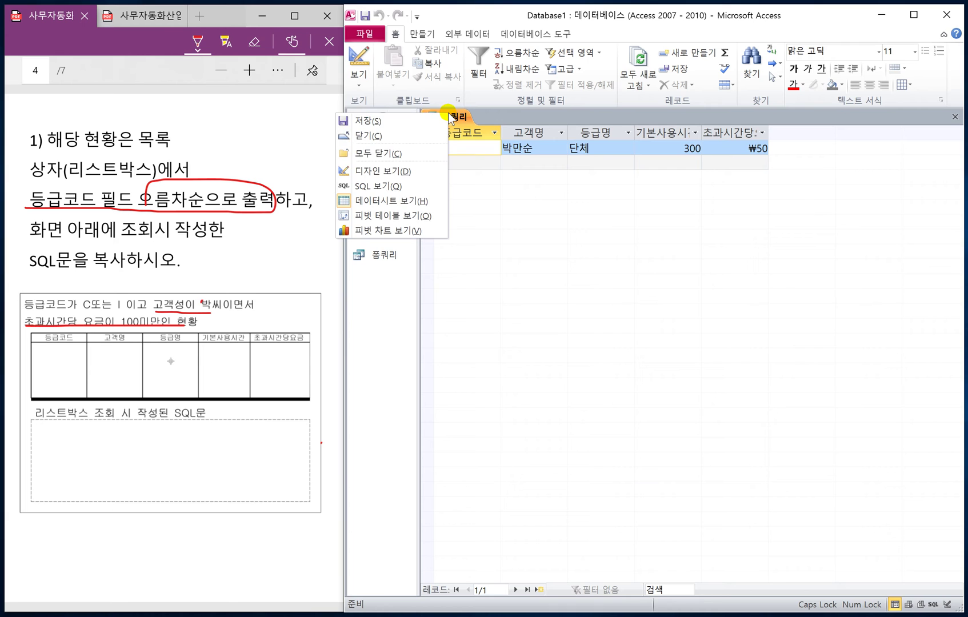
{"action": "left_click", "coordinate": [374, 187]}
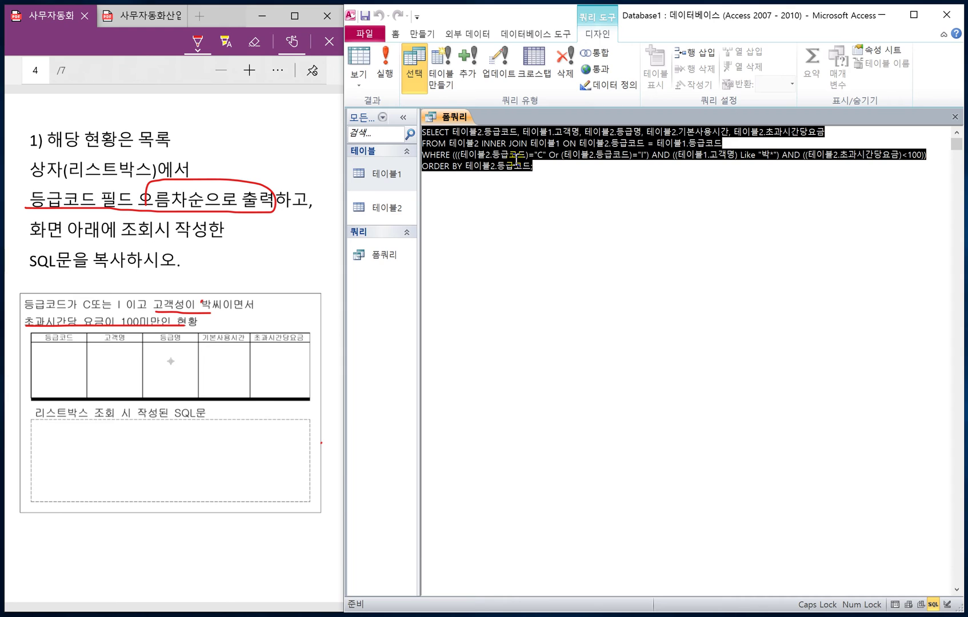
{"action": "right_click", "coordinate": [454, 117]}
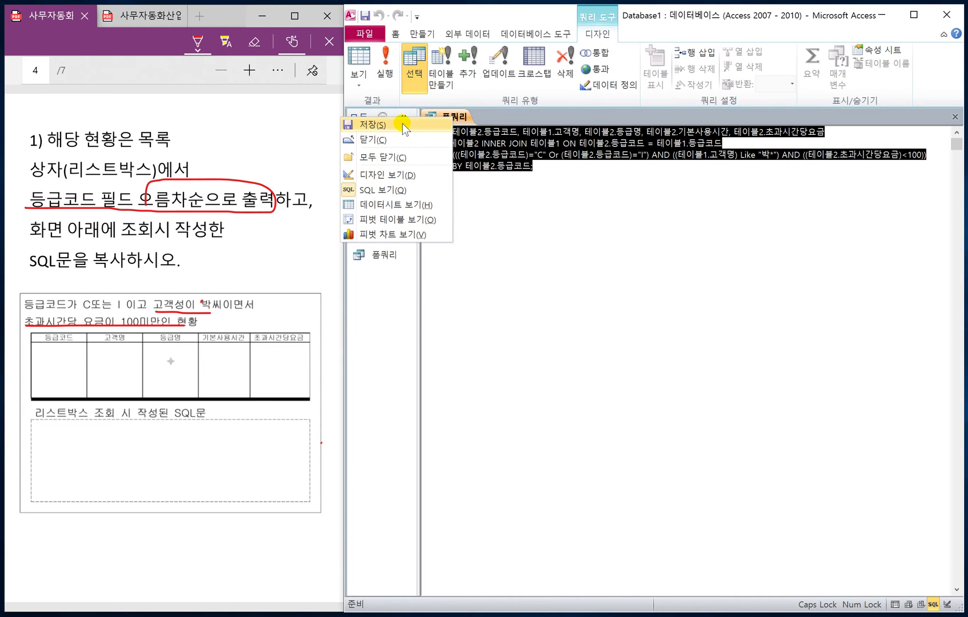
{"action": "left_click", "coordinate": [402, 124]}
{"action": "right_click", "coordinate": [443, 115]}
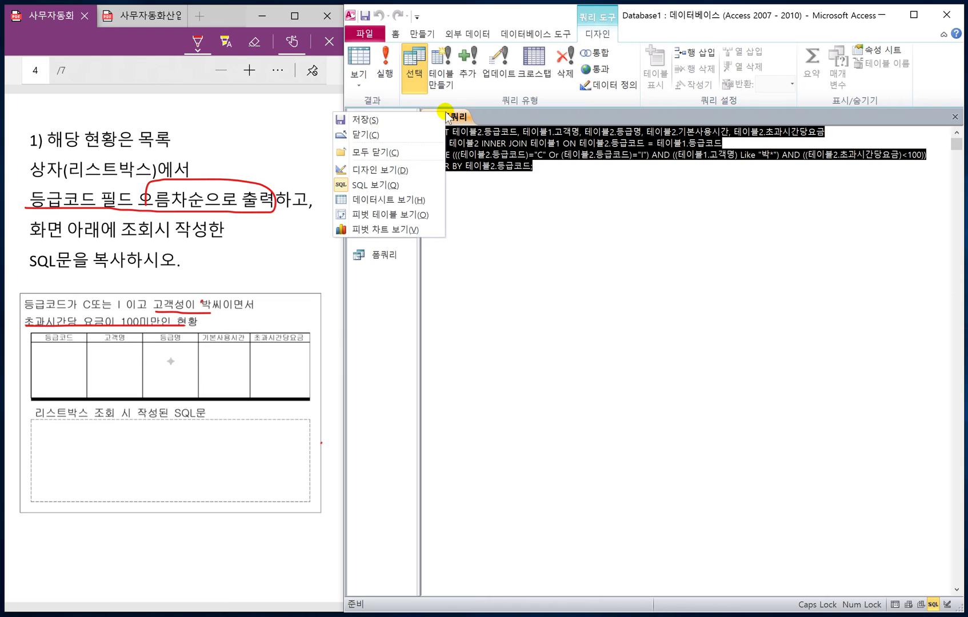
{"action": "left_click", "coordinate": [386, 134]}
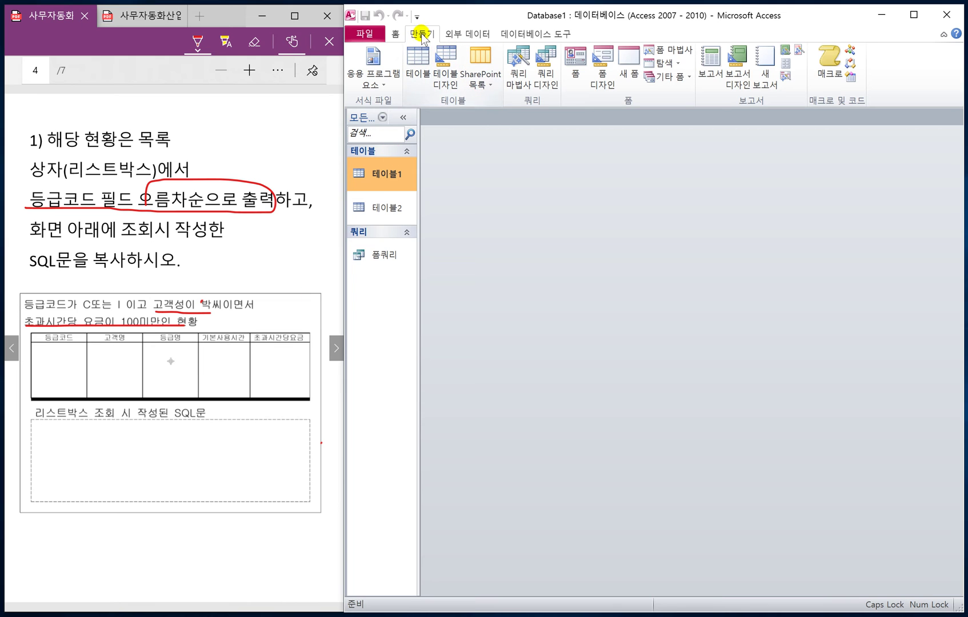
Create a blank form in design view and mark the inquiry screen's two-line title in red in the exam PDF
{"action": "left_click", "coordinate": [551, 85]}
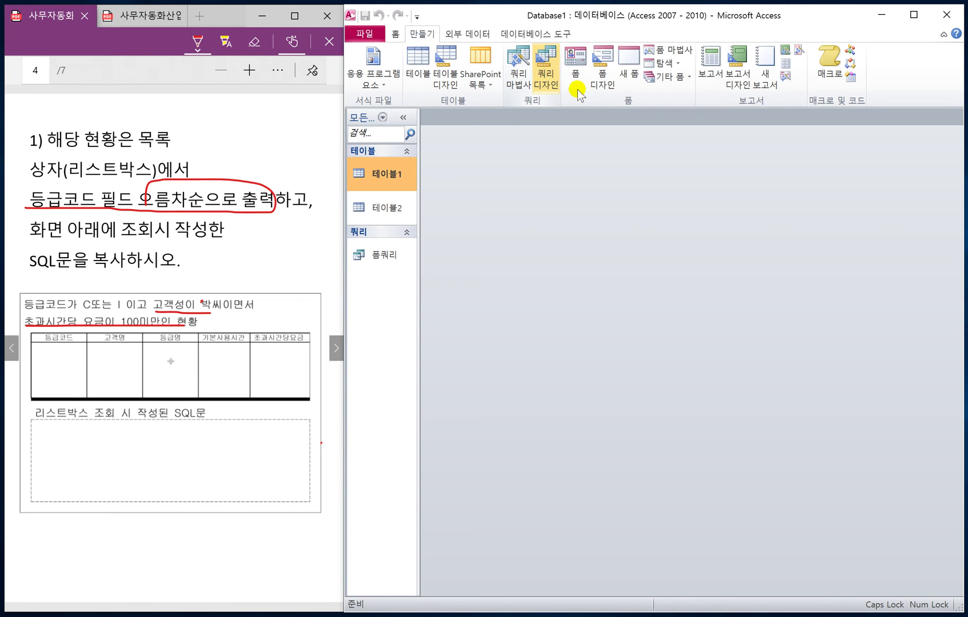
{"action": "left_click", "coordinate": [609, 86]}
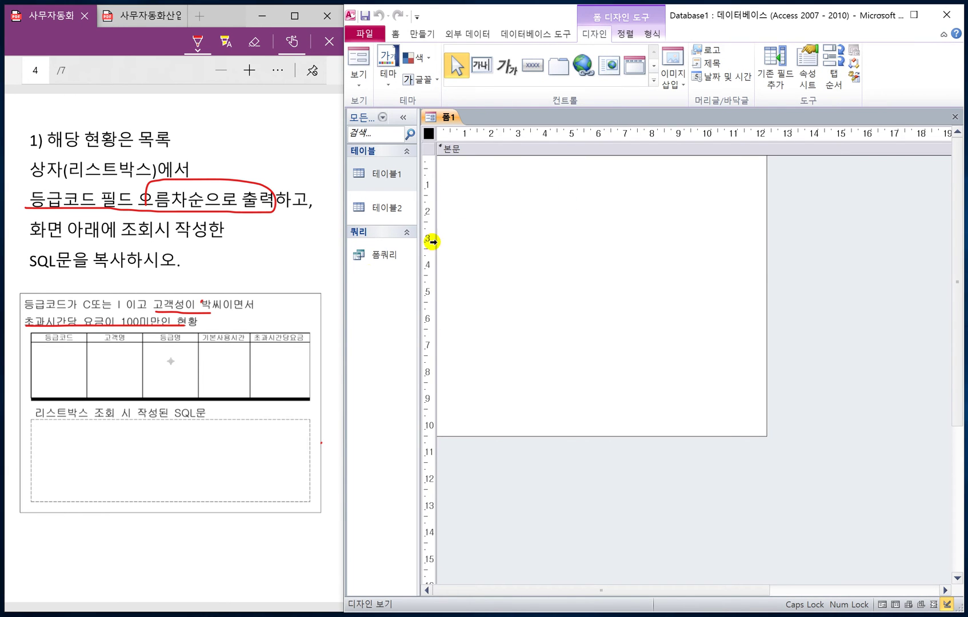
{"action": "left_click", "coordinate": [193, 333]}
{"action": "mouse_move", "coordinate": [77, 325]}
{"action": "left_mouse_down"}
{"action": "mouse_move", "coordinate": [113, 274]}
{"action": "mouse_move", "coordinate": [246, 303]}
{"action": "mouse_move", "coordinate": [174, 327]}
{"action": "left_mouse_up"}
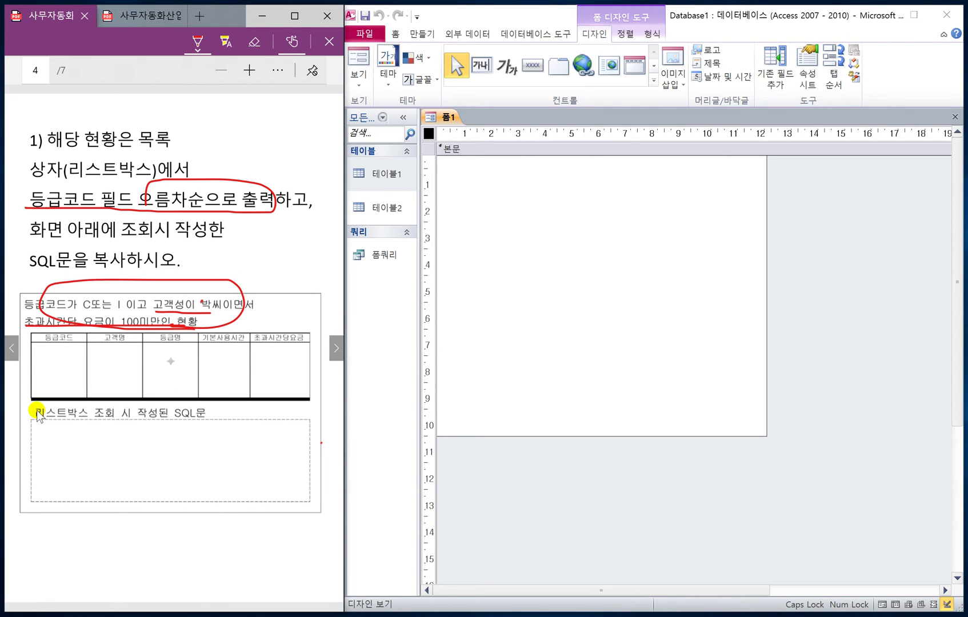
Mark the PDF's SQL caption and box in red, and add the title label "등급코드가 C또는 I 이고 고객성이 박씨이면서 초과시간당 요금이 100미만인 현황"
{"action": "mouse_move", "coordinate": [37, 411]}
{"action": "left_mouse_down"}
{"action": "mouse_move", "coordinate": [191, 415]}
{"action": "mouse_move", "coordinate": [33, 405]}
{"action": "mouse_move", "coordinate": [16, 449]}
{"action": "mouse_move", "coordinate": [42, 502]}
{"action": "left_mouse_up"}
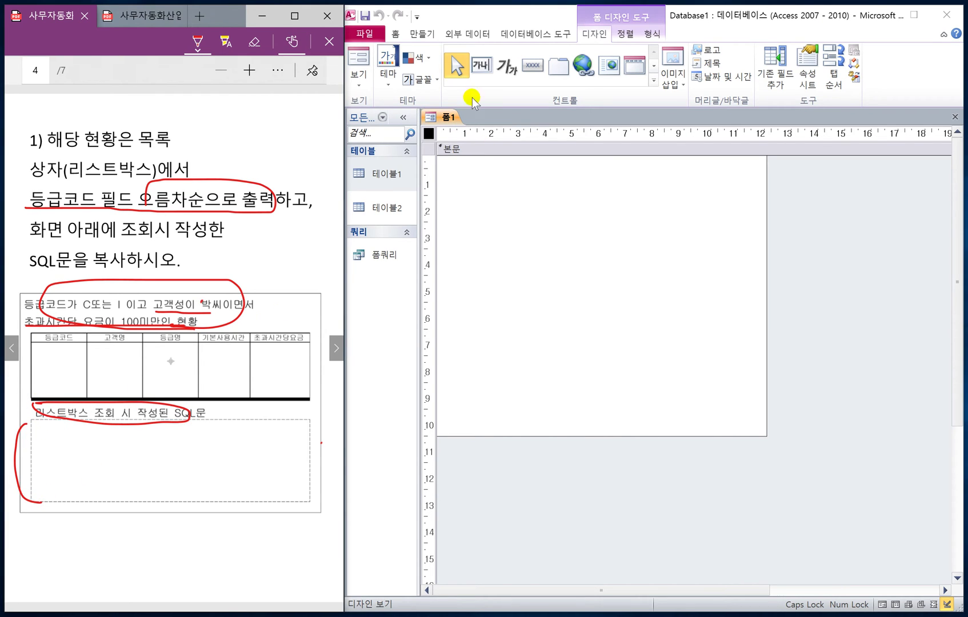
{"action": "left_click", "coordinate": [505, 66]}
{"action": "left_click", "coordinate": [506, 65]}
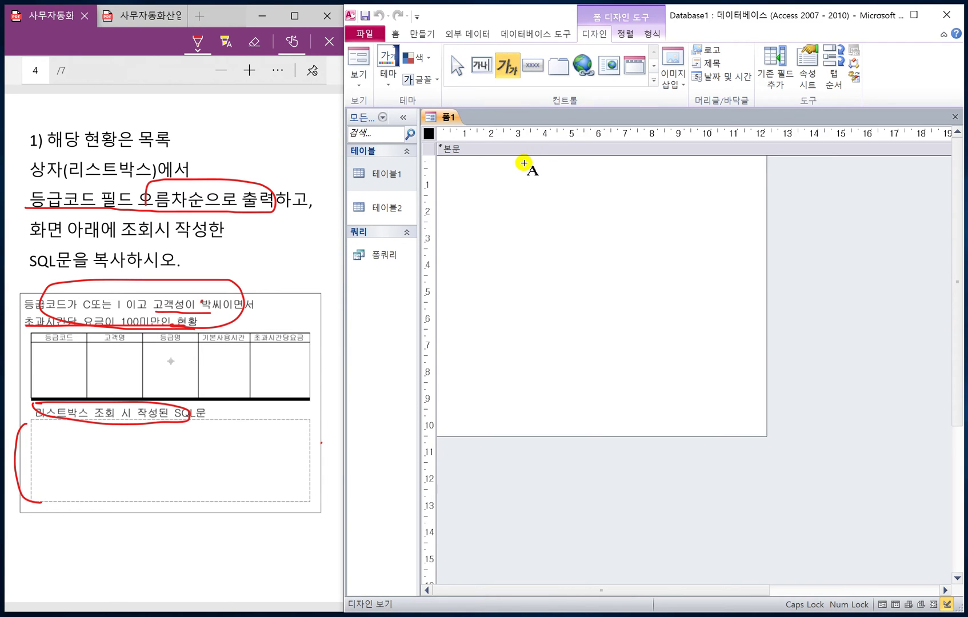
{"action": "left_click_drag", "start_coordinate": [521, 162], "coordinate": [791, 237]}
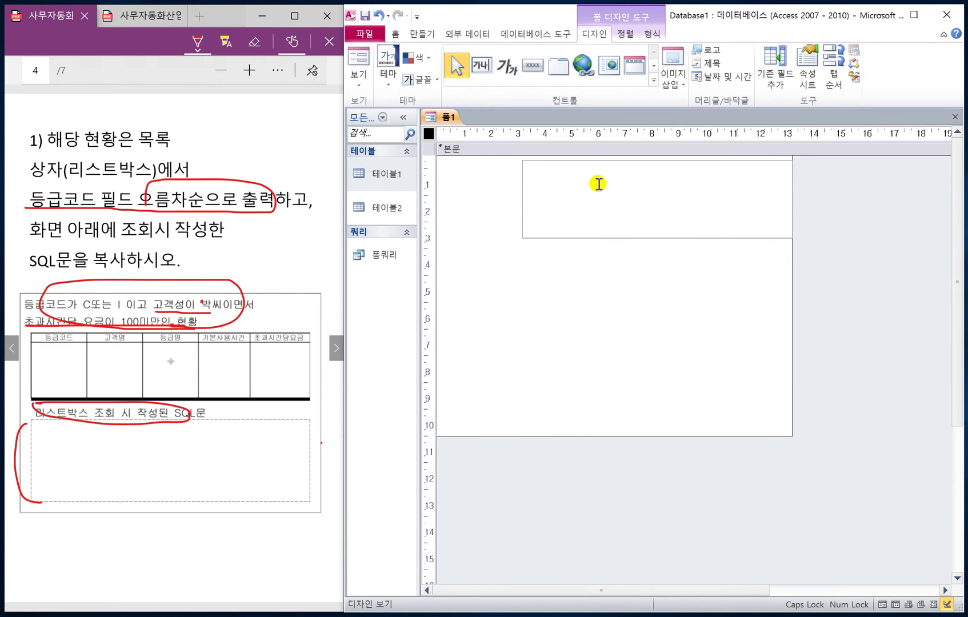
{"action": "type", "text": "ㄷ"}
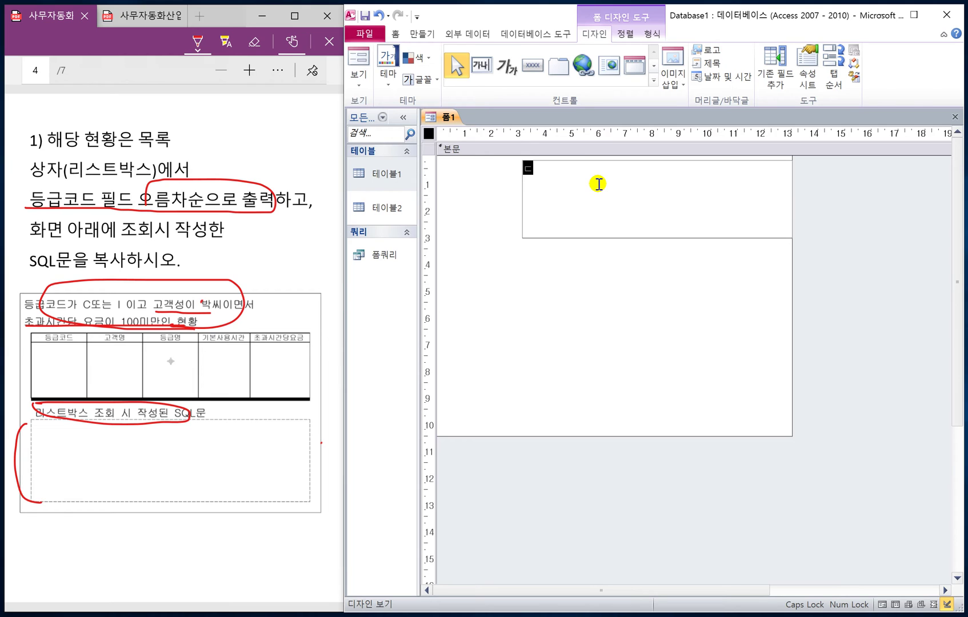
{"action": "type", "text": "급코드가 C또는 I"}
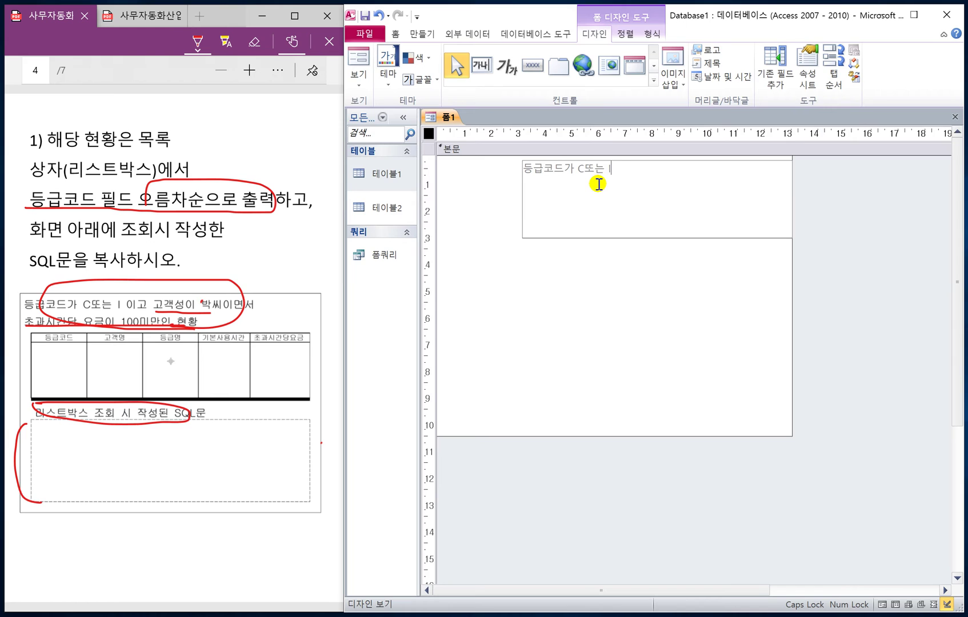
{"action": "type", "text": "고 고객"}
{"action": "type", "text": "성이 "}
{"action": "type", "text": "박씨이명"}
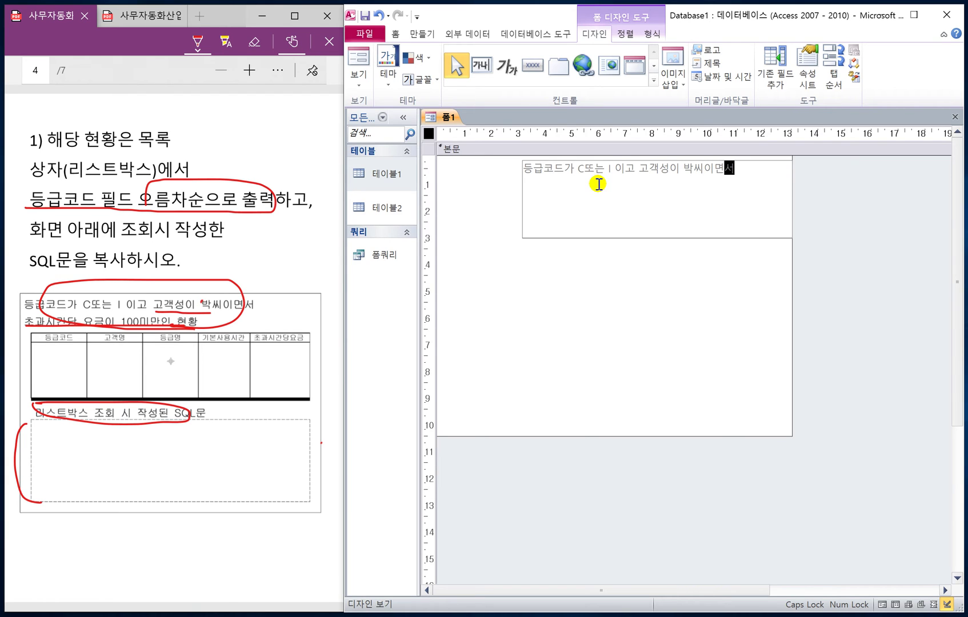
{"action": "type", "text": "서 초과시간다"}
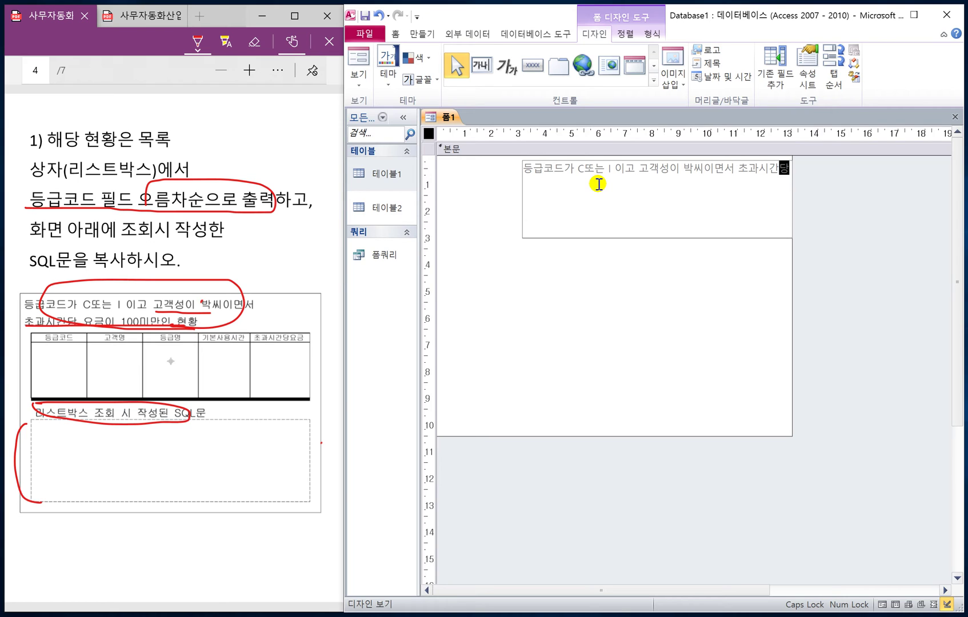
{"action": "type", "text": "금이 100미만이"}
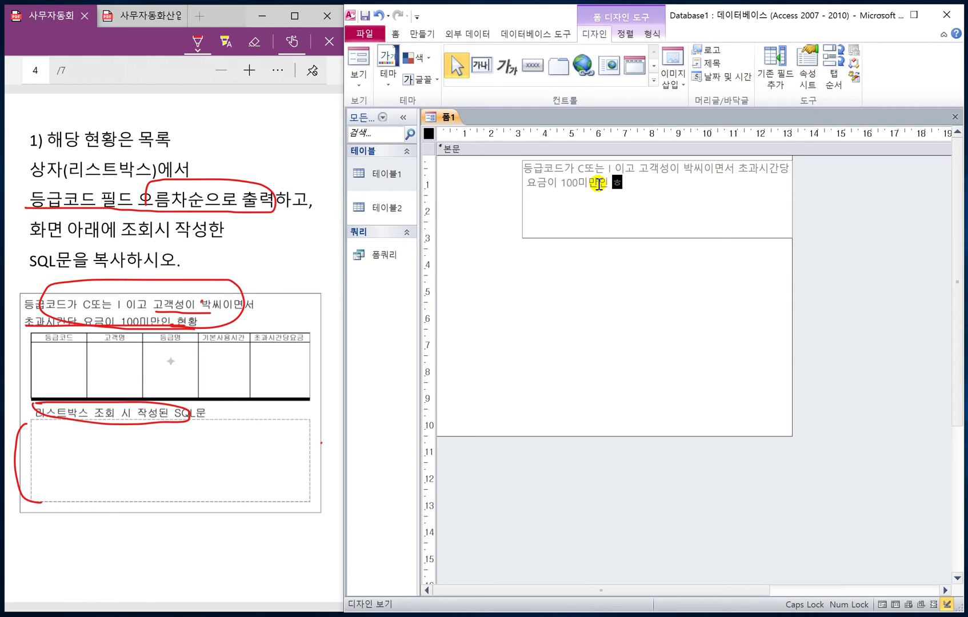
{"action": "type", "text": "현화"}
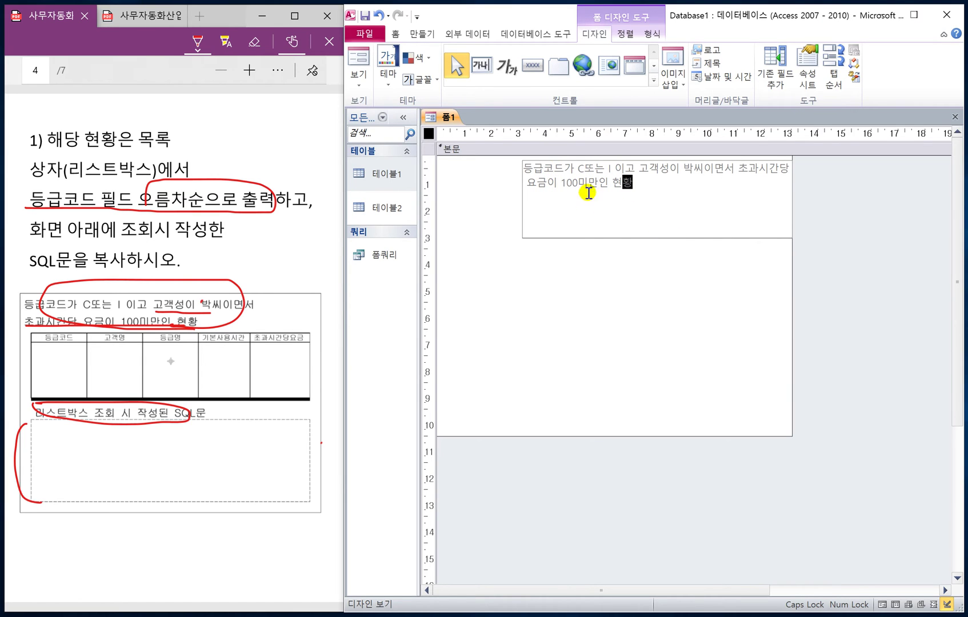
{"action": "left_click", "coordinate": [571, 239]}
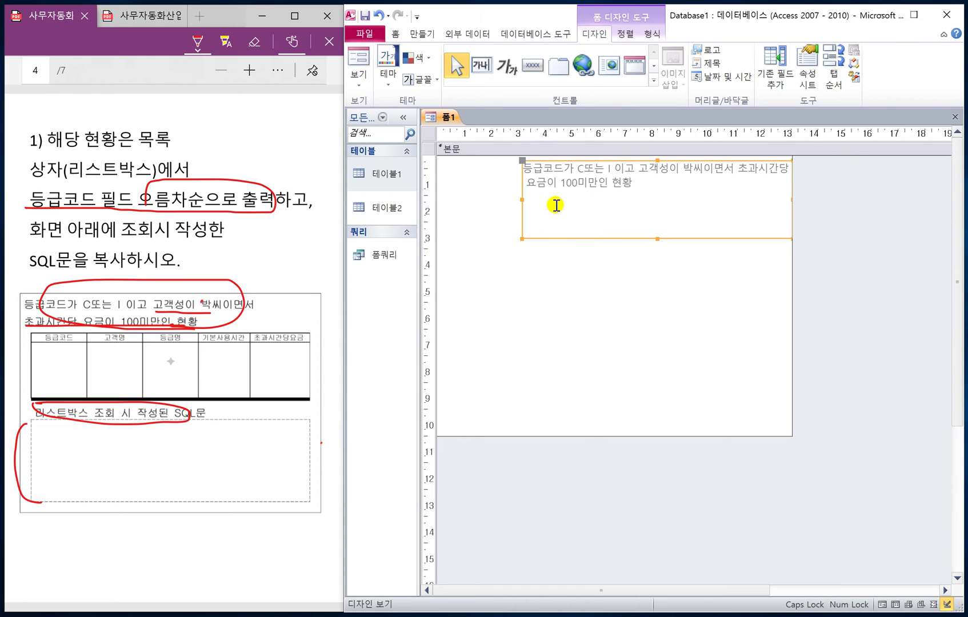
Set the title label's font size to 14 and fit the label's size to its text
{"action": "left_click", "coordinate": [652, 34]}
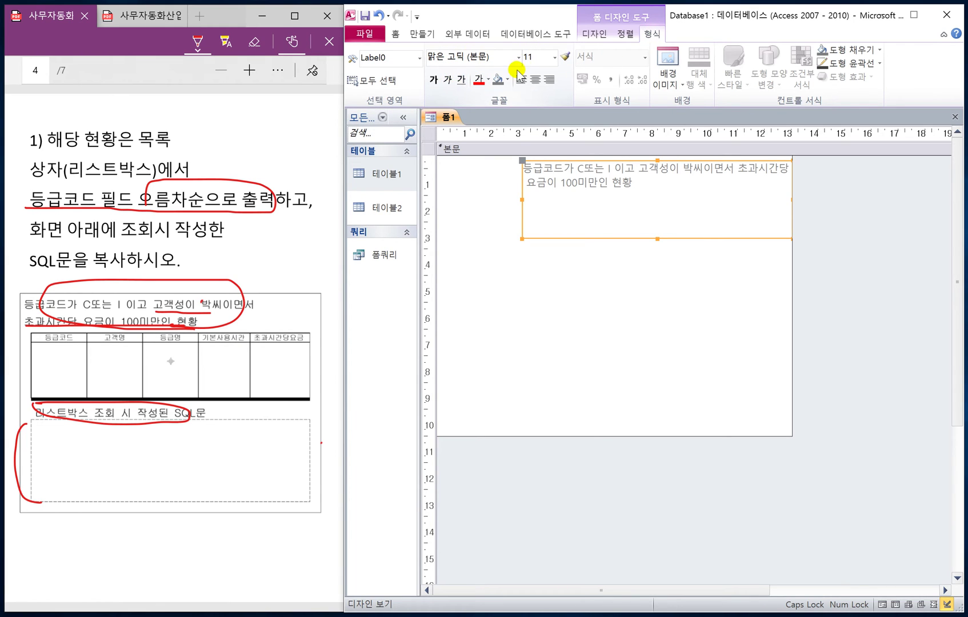
{"action": "left_click", "coordinate": [554, 57]}
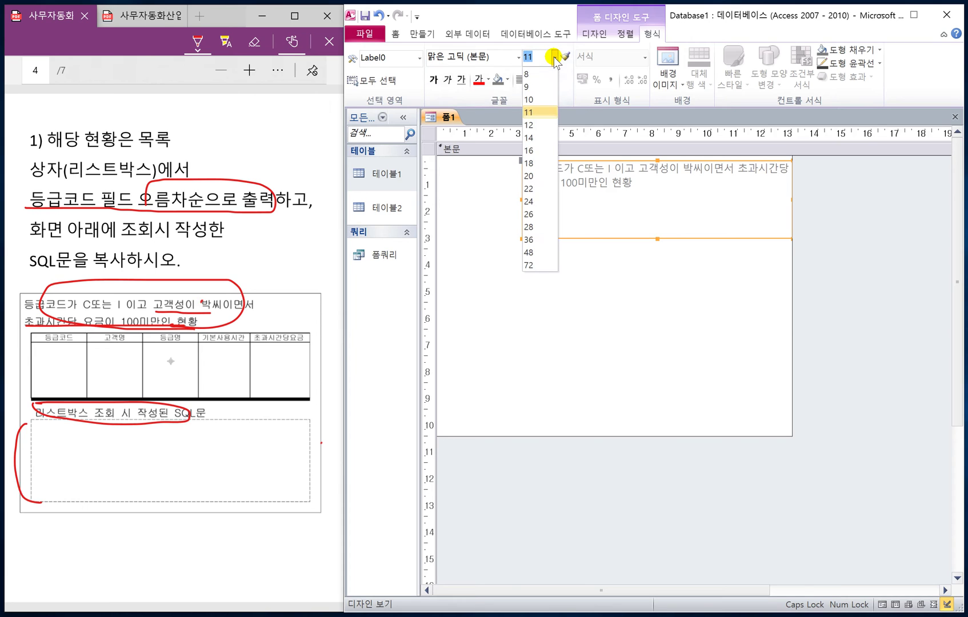
{"action": "left_click", "coordinate": [535, 137]}
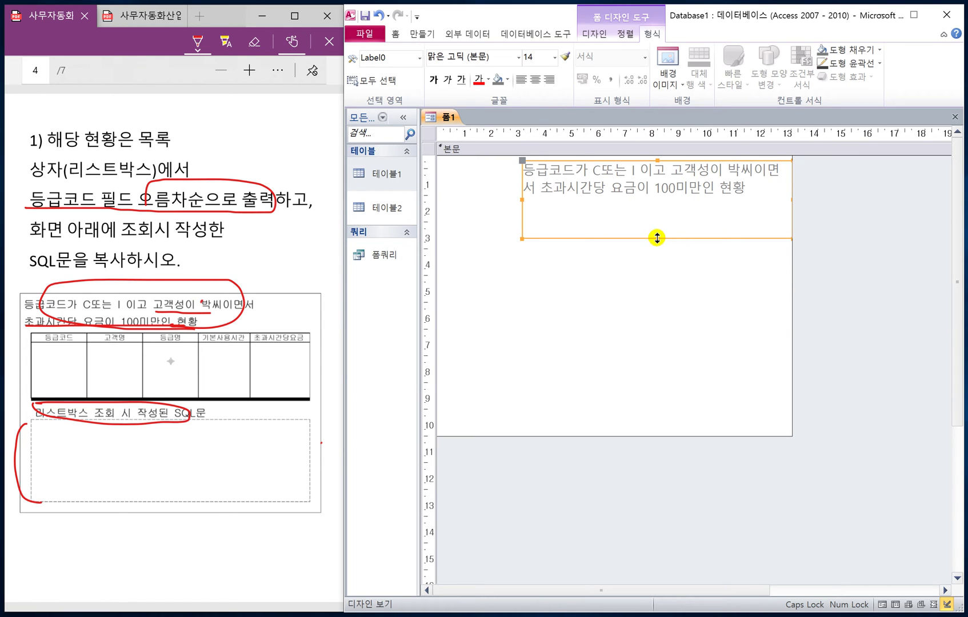
{"action": "left_click_drag", "start_coordinate": [658, 239], "coordinate": [657, 202]}
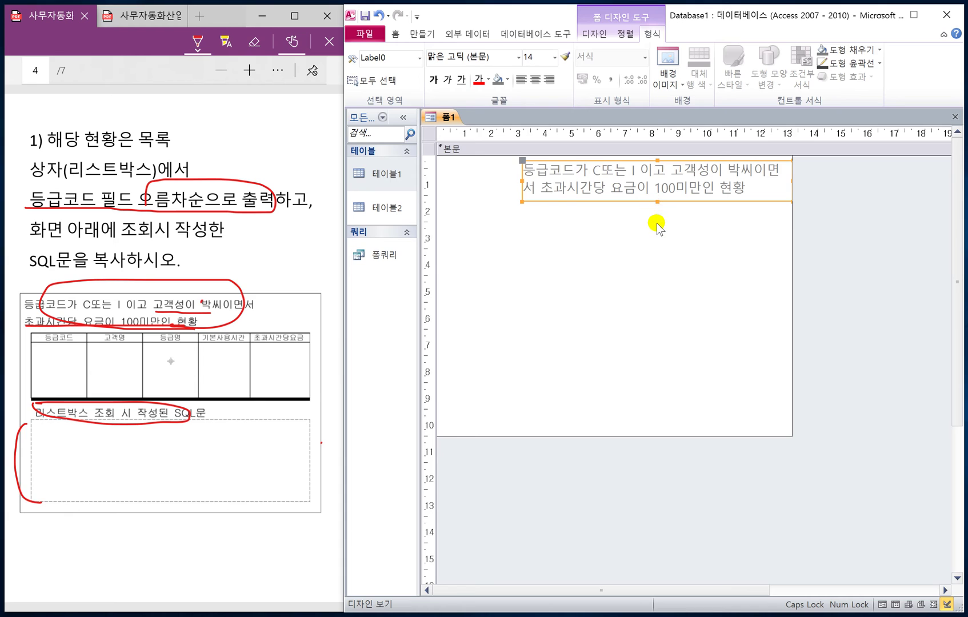
{"action": "left_click", "coordinate": [657, 226]}
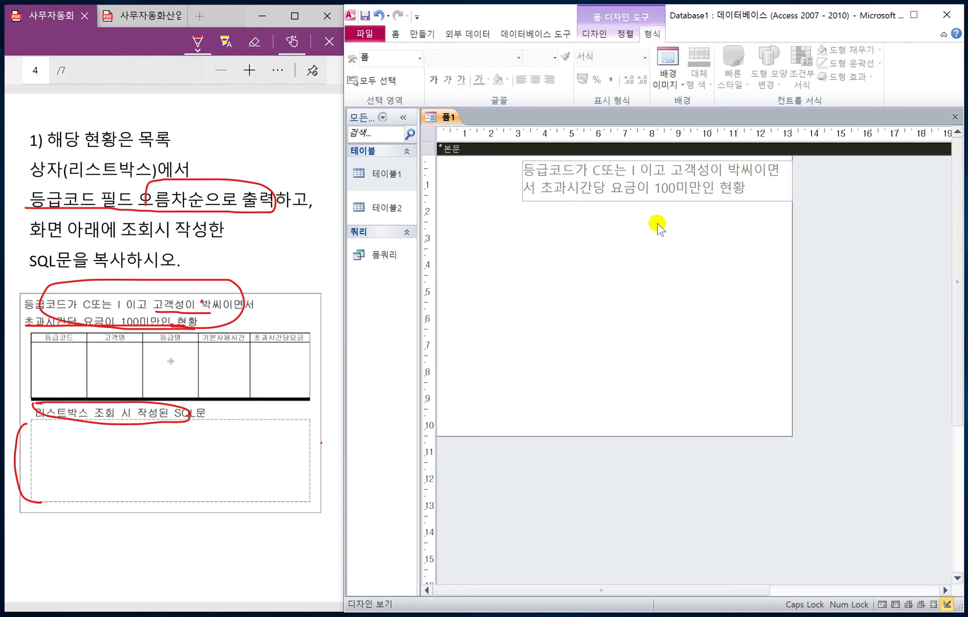
{"action": "left_click", "coordinate": [771, 198]}
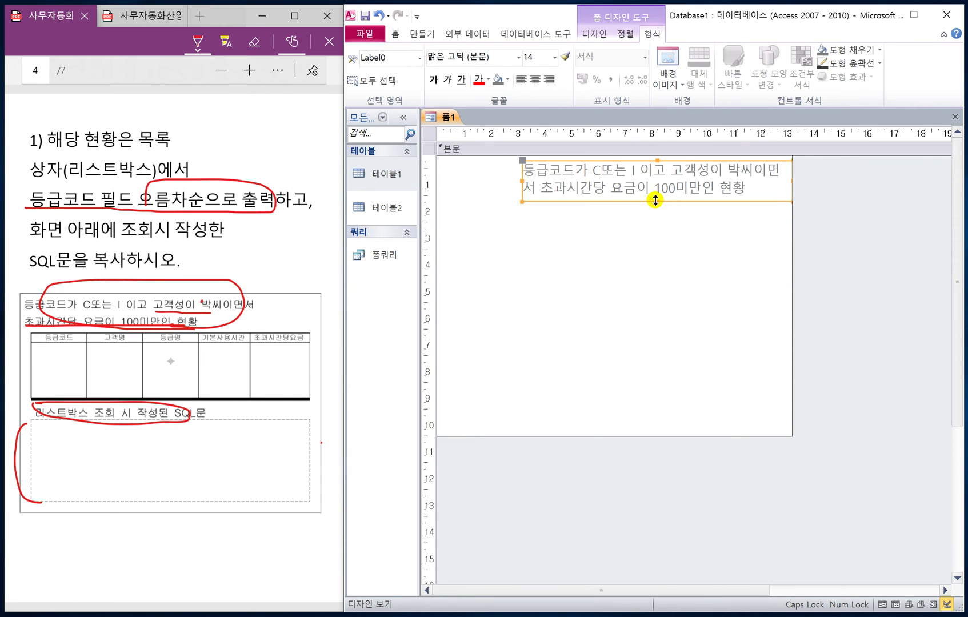
{"action": "left_click_drag", "start_coordinate": [655, 200], "coordinate": [656, 232]}
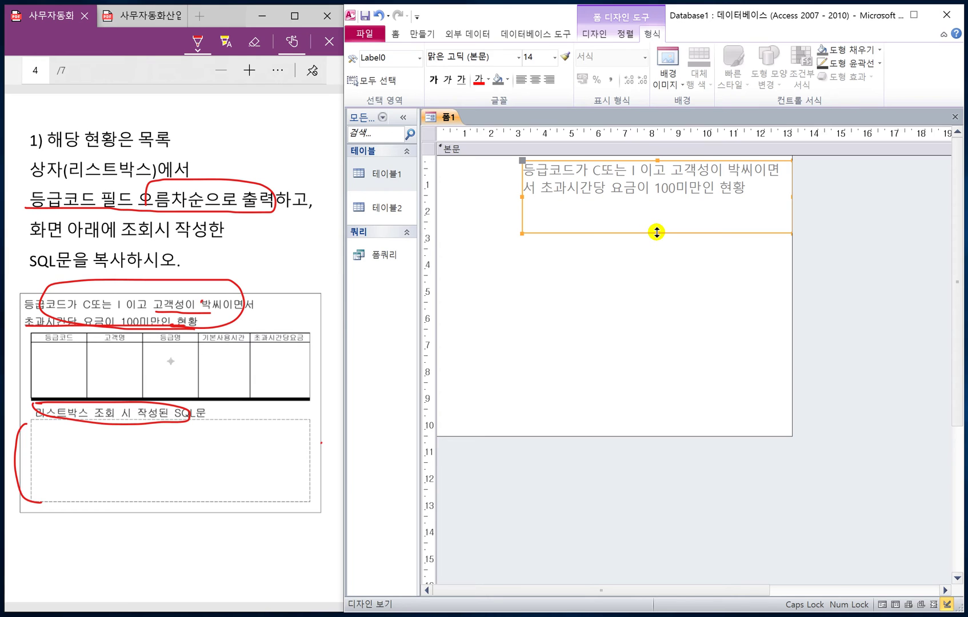
{"action": "key", "text": "ctrl+z"}
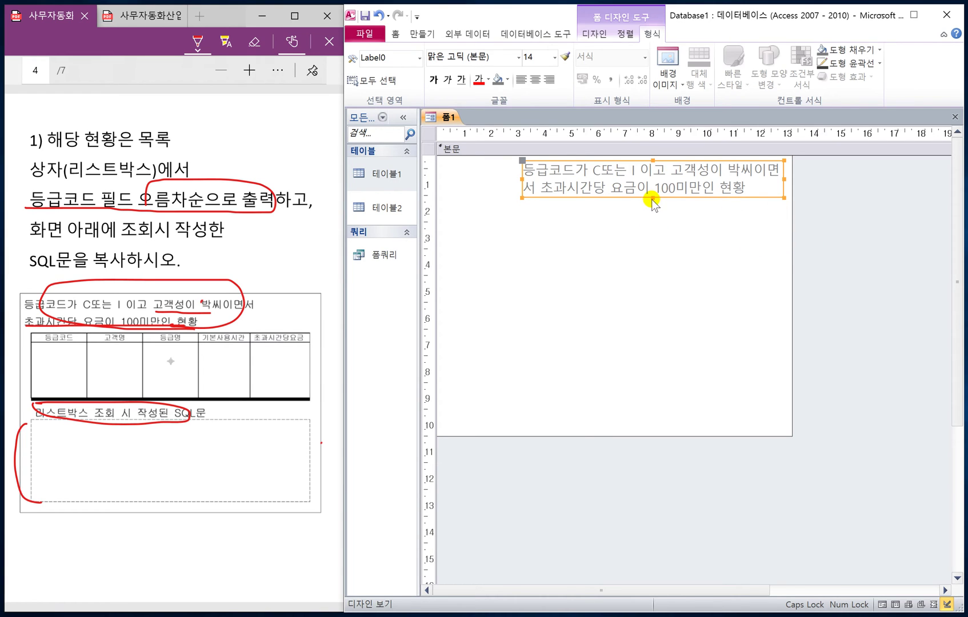
{"action": "left_click_drag", "start_coordinate": [652, 197], "coordinate": [652, 255]}
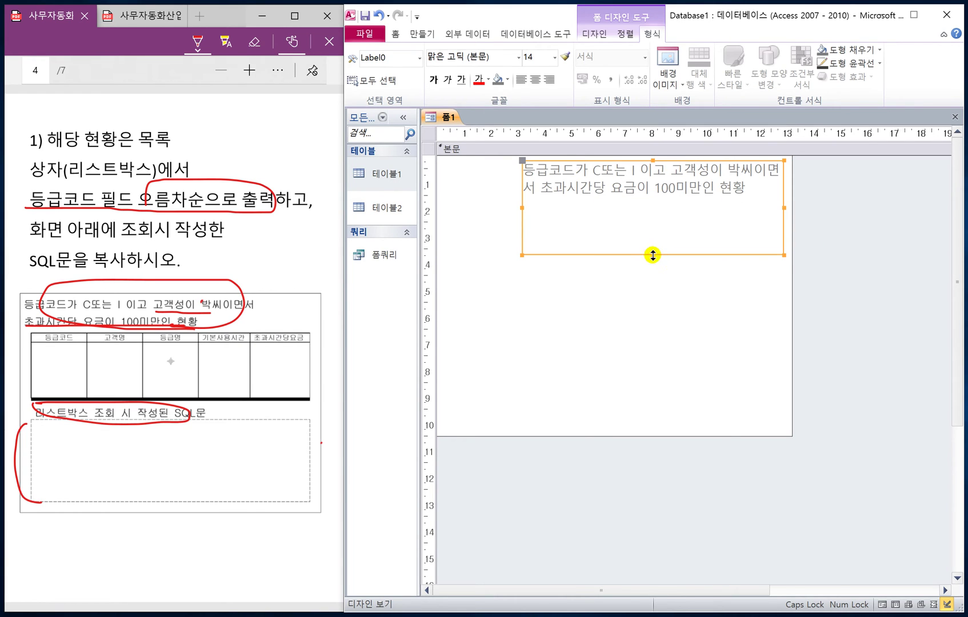
{"action": "double_click", "coordinate": [783, 254]}
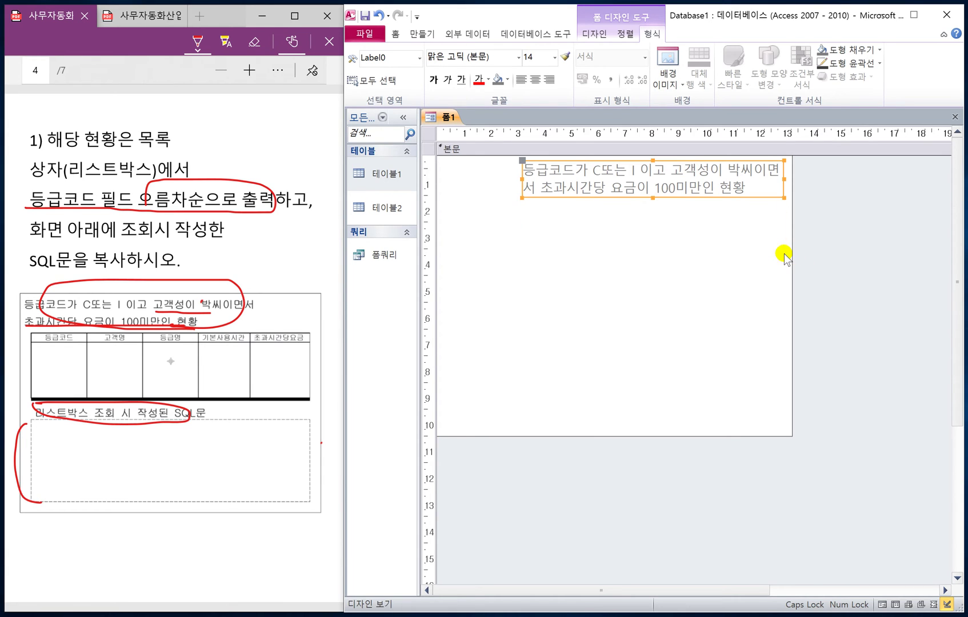
{"action": "left_click", "coordinate": [615, 222]}
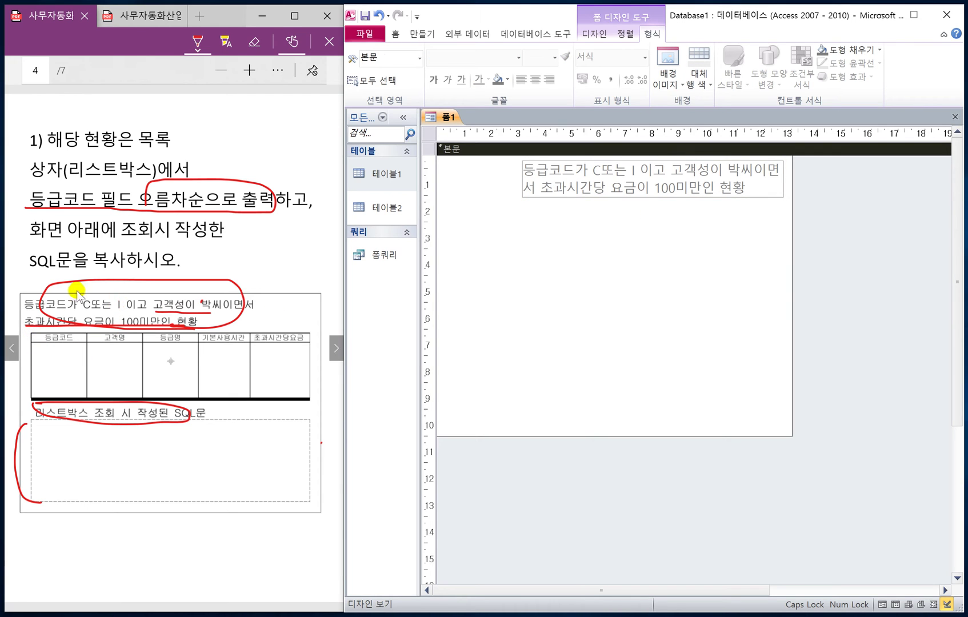
Mark the 목록 상자 requirement and the five-column result table in red in the exam PDF
{"action": "mouse_move", "coordinate": [141, 151]}
{"action": "left_mouse_down"}
{"action": "mouse_move", "coordinate": [177, 136]}
{"action": "mouse_move", "coordinate": [142, 140]}
{"action": "left_mouse_up"}
{"action": "mouse_move", "coordinate": [52, 186]}
{"action": "left_mouse_down"}
{"action": "mouse_move", "coordinate": [67, 151]}
{"action": "mouse_move", "coordinate": [54, 187]}
{"action": "left_mouse_up"}
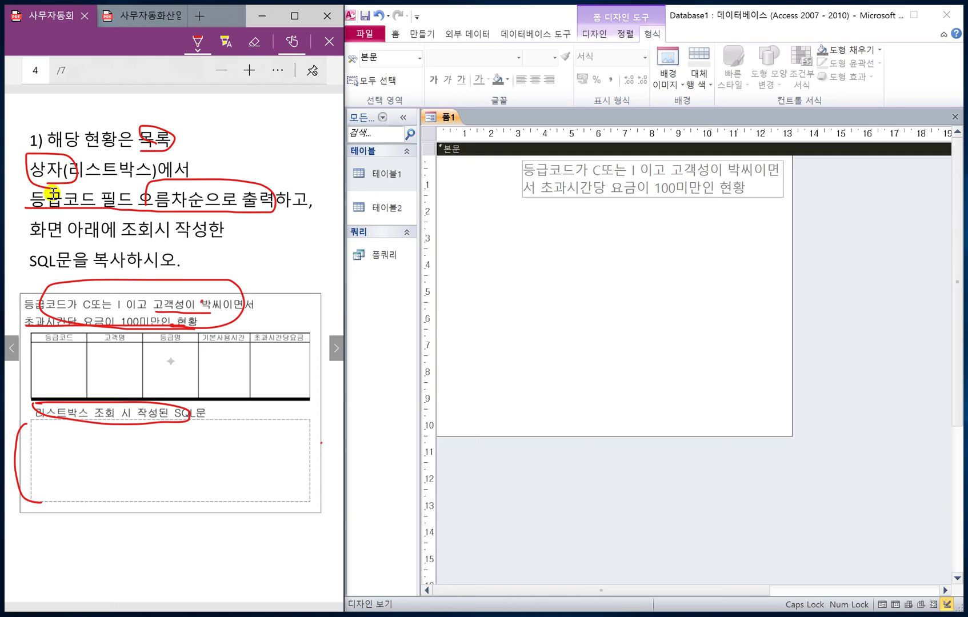
{"action": "mouse_move", "coordinate": [23, 334]}
{"action": "left_mouse_down"}
{"action": "mouse_move", "coordinate": [14, 389]}
{"action": "mouse_move", "coordinate": [28, 397]}
{"action": "left_mouse_up"}
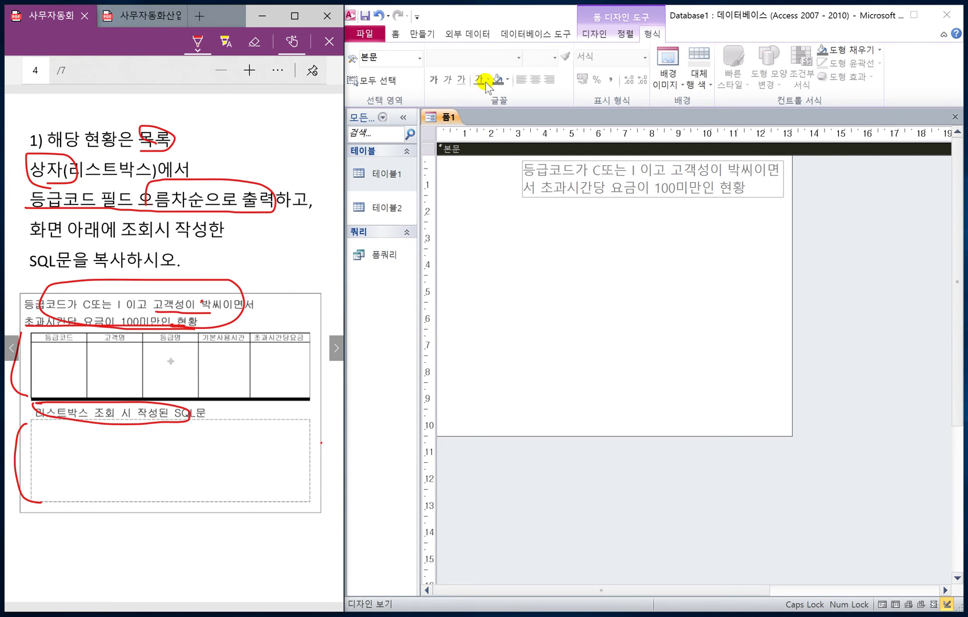
Draw a list box about 11 cm wide and 2.7 cm high below the title, taking its values from the 폼쿼리 query
{"action": "left_click", "coordinate": [606, 37]}
{"action": "left_click", "coordinate": [606, 39]}
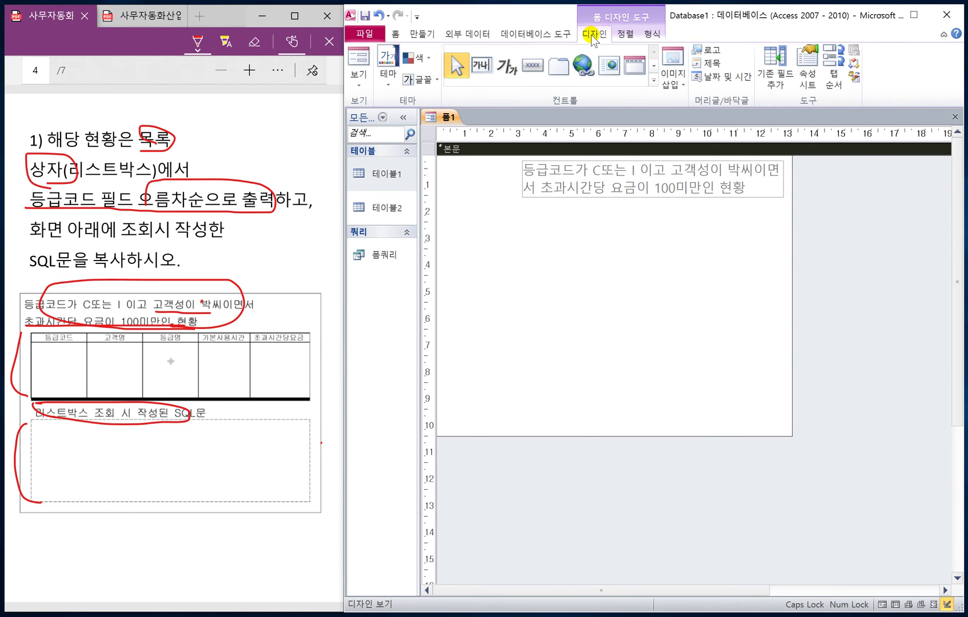
{"action": "left_click", "coordinate": [654, 82]}
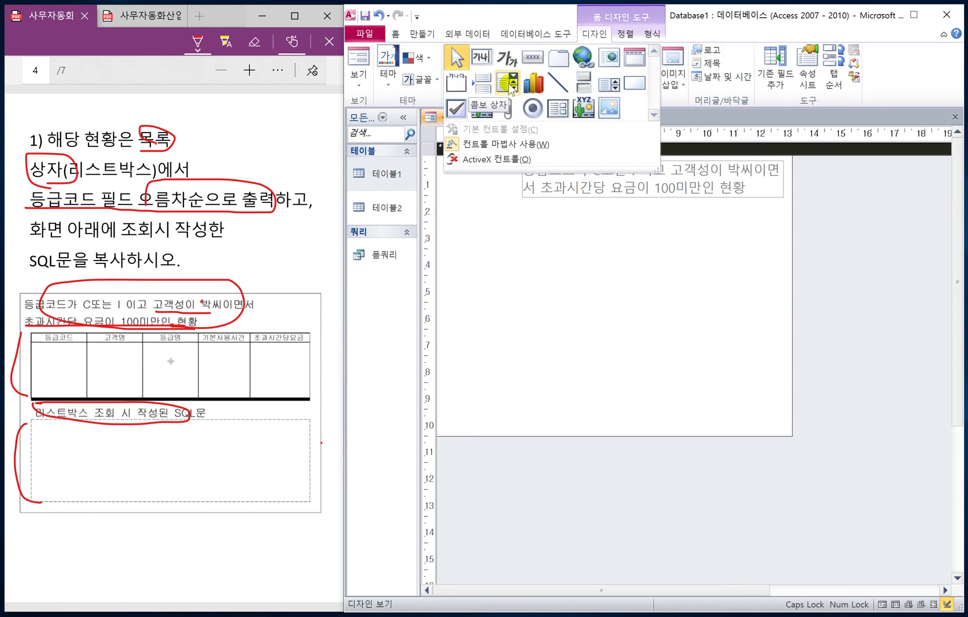
{"action": "left_click", "coordinate": [608, 86]}
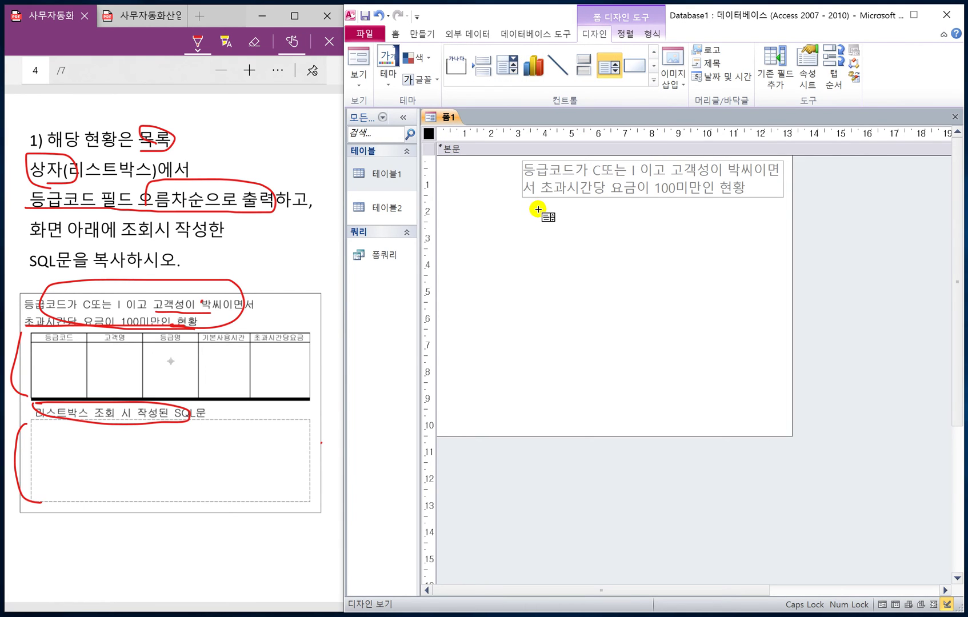
{"action": "left_click_drag", "start_coordinate": [538, 209], "coordinate": [843, 282]}
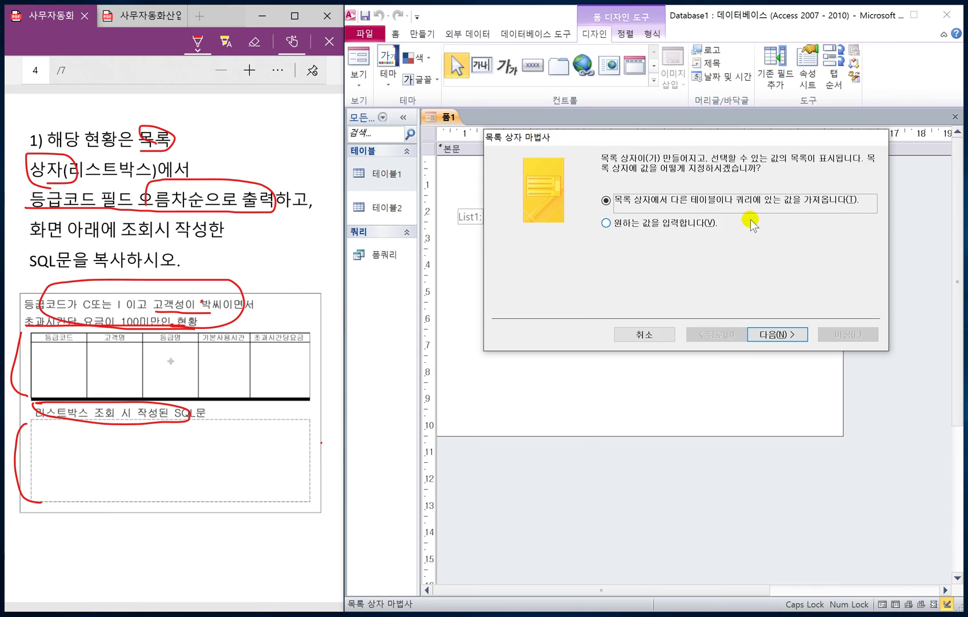
{"action": "left_click", "coordinate": [772, 334]}
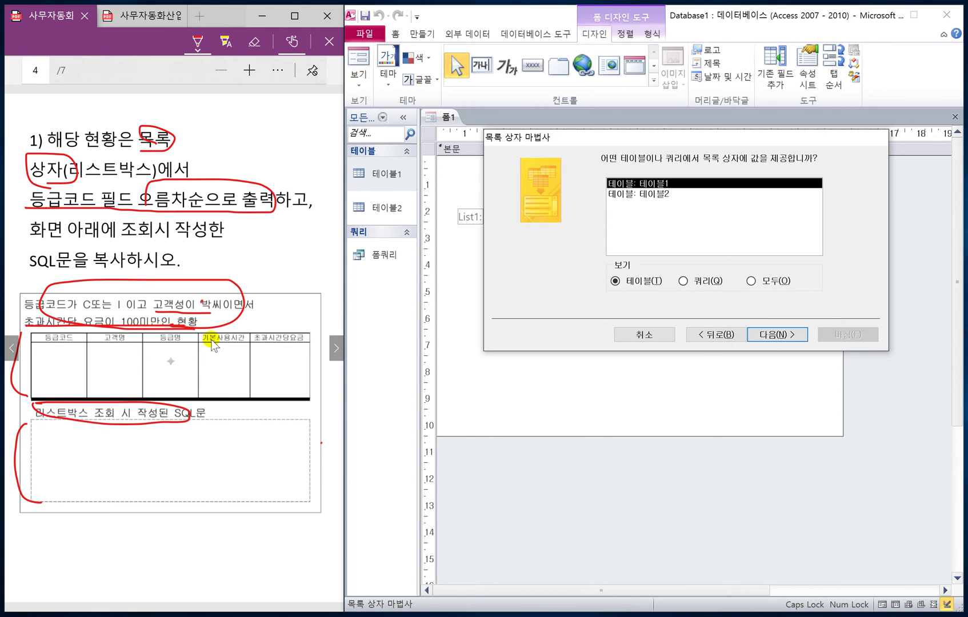
{"action": "left_click", "coordinate": [684, 281]}
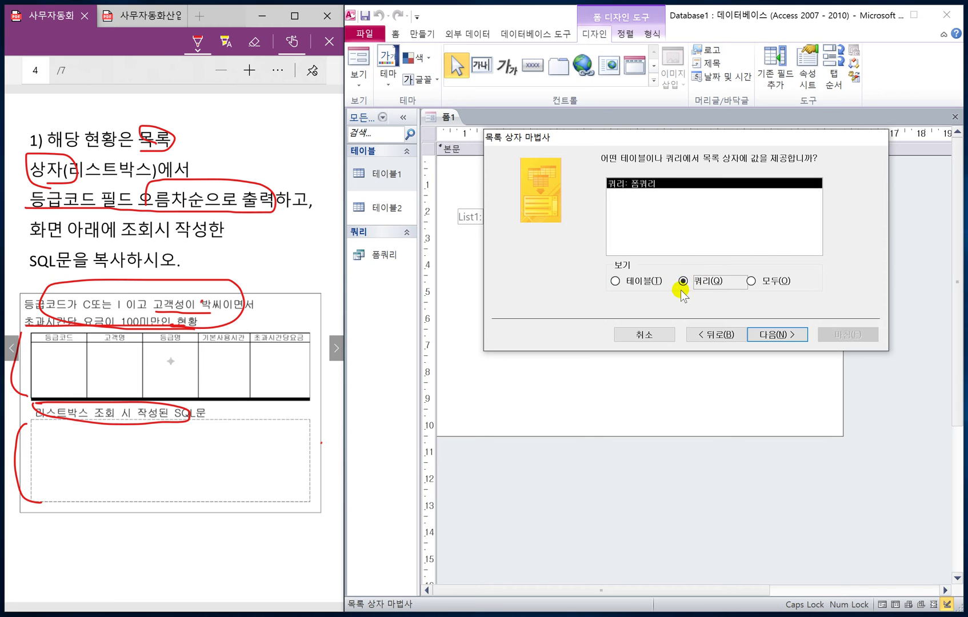
{"action": "left_click", "coordinate": [777, 334]}
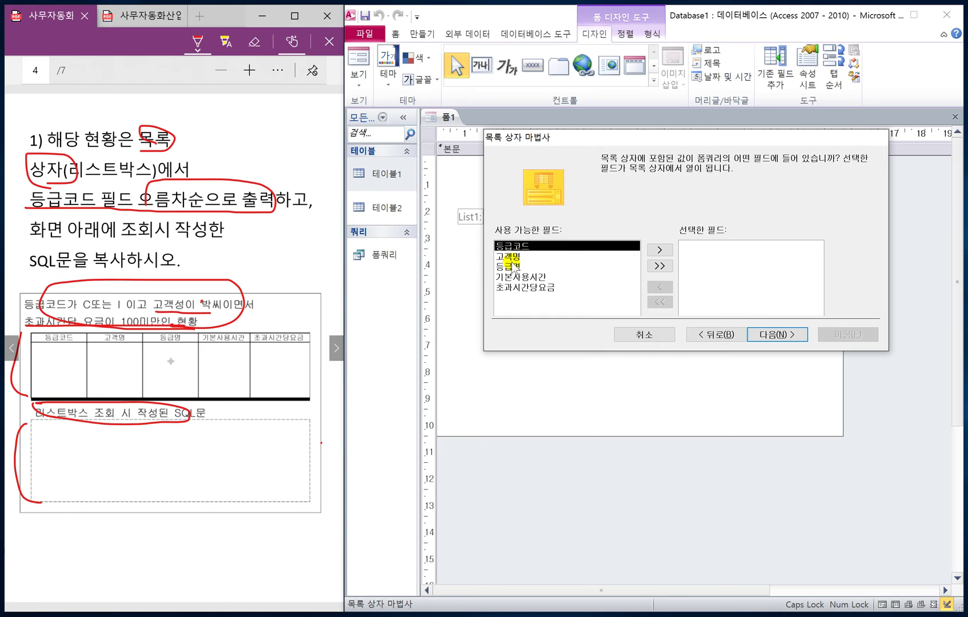
Include all available 폼쿼리 fields in the list box and sort its items by 등급코드 in 오름차순
{"action": "left_click", "coordinate": [660, 266]}
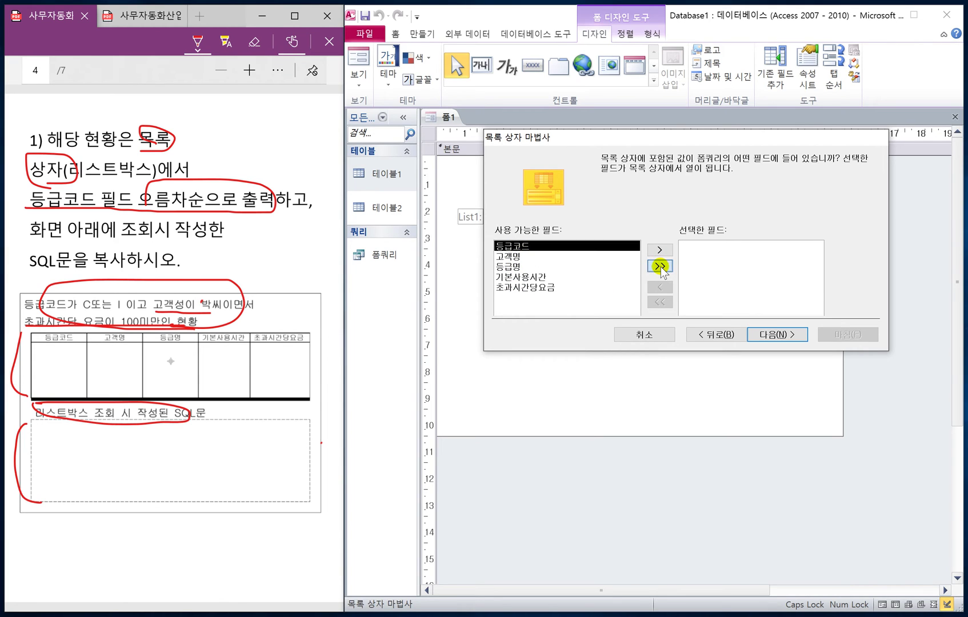
{"action": "left_click", "coordinate": [776, 335]}
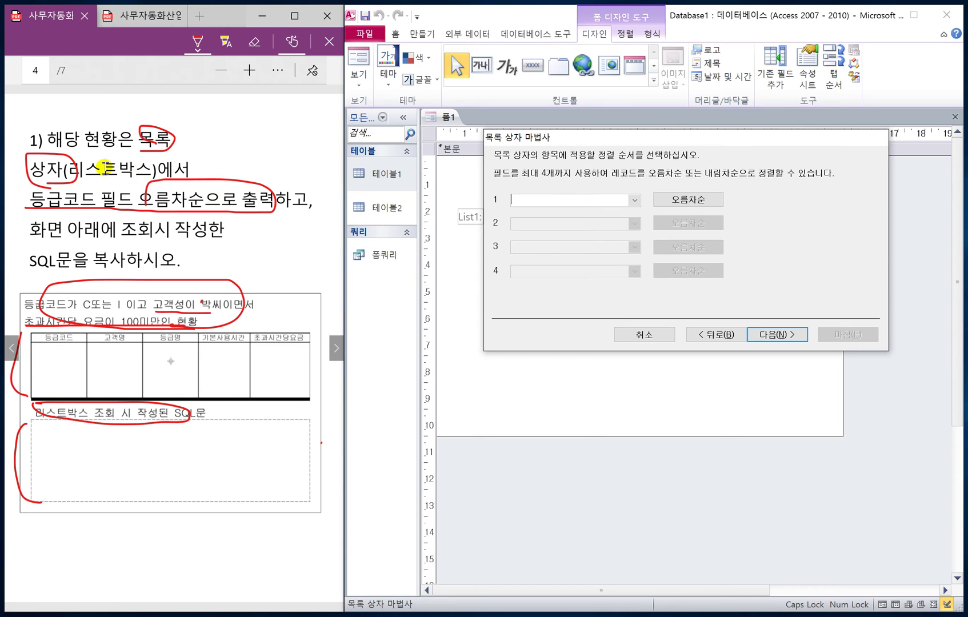
{"action": "left_click", "coordinate": [633, 200]}
{"action": "left_click", "coordinate": [564, 224]}
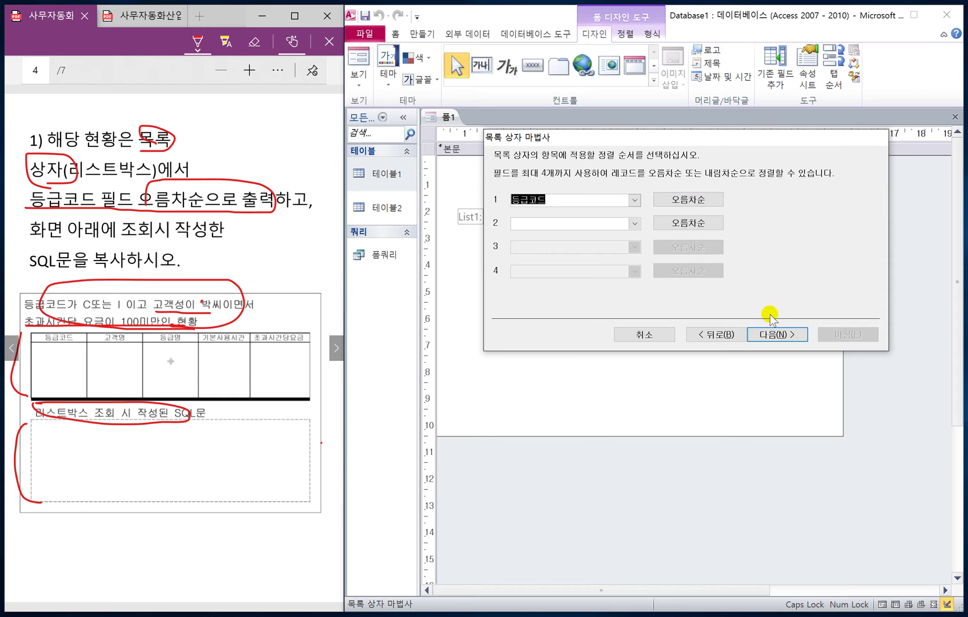
{"action": "left_click", "coordinate": [776, 334]}
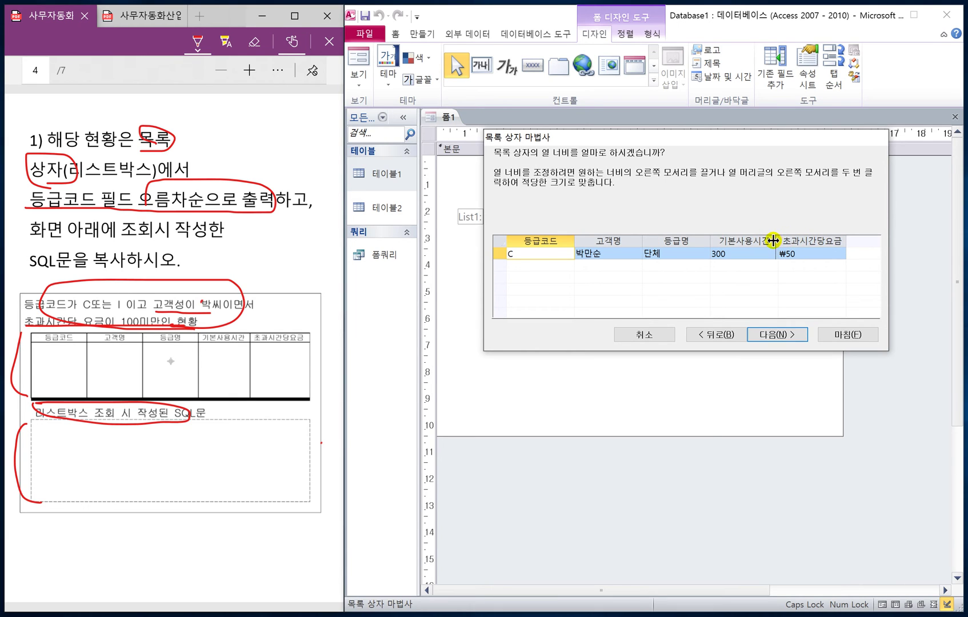
Adjust the 등급명, 기본사용시간 and 초과시간당요금 column widths and finish the list box with 등급코드 as its value field and label
{"action": "left_click_drag", "start_coordinate": [774, 240], "coordinate": [772, 241]}
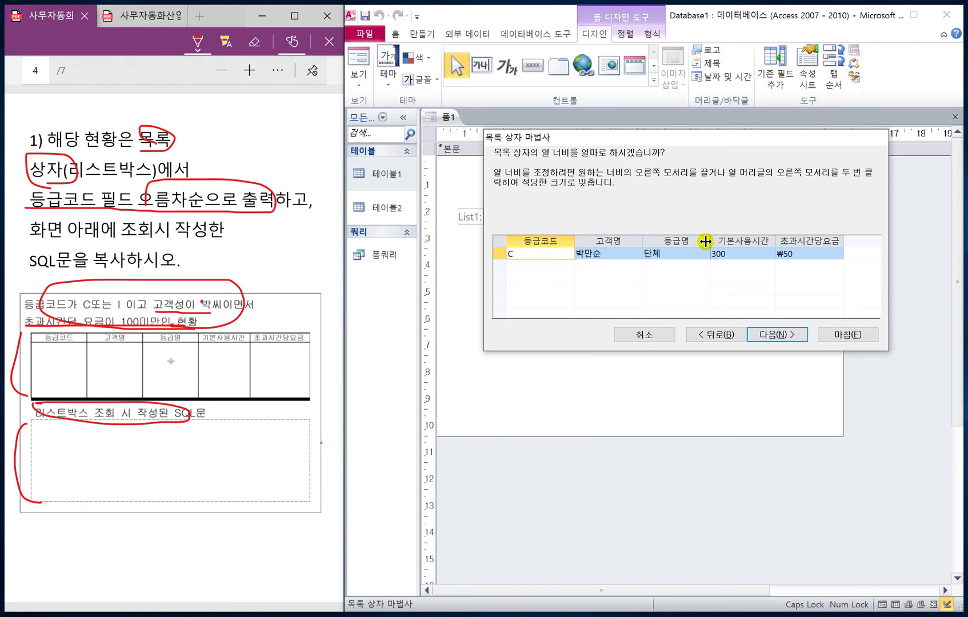
{"action": "left_click_drag", "start_coordinate": [699, 242], "coordinate": [702, 242]}
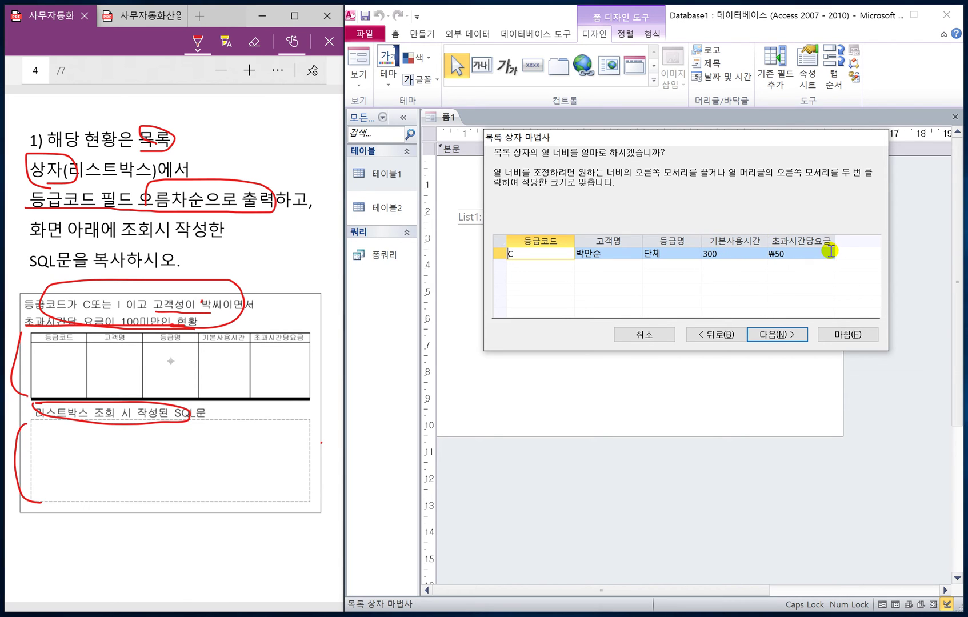
{"action": "left_click_drag", "start_coordinate": [838, 245], "coordinate": [839, 245]}
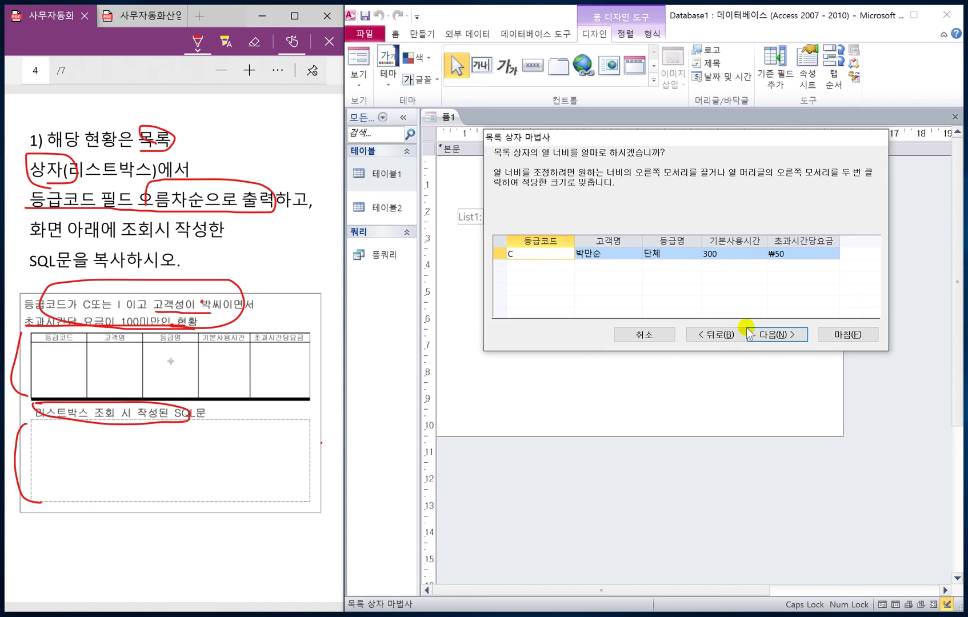
{"action": "left_click", "coordinate": [776, 335]}
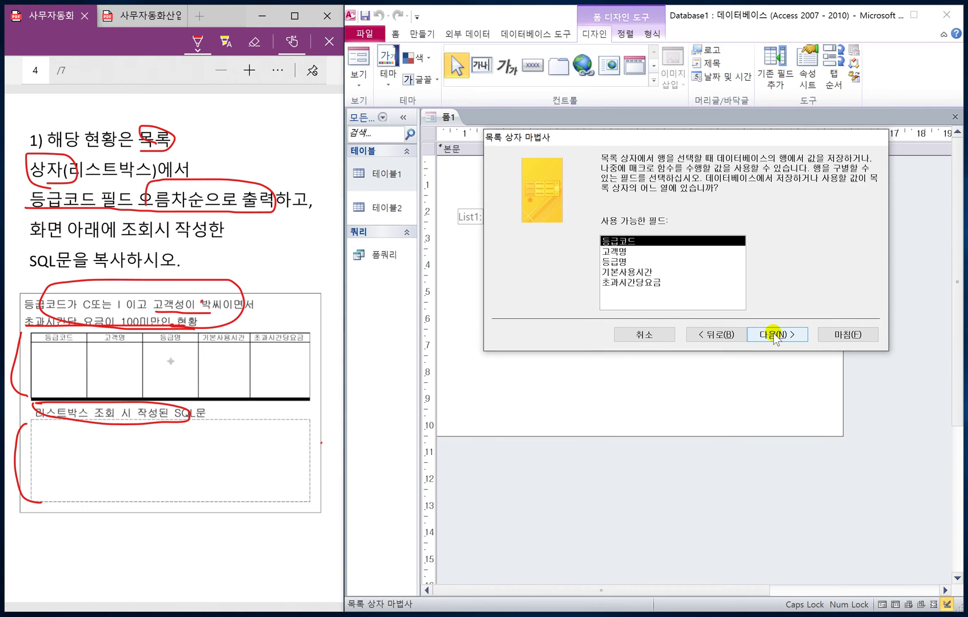
{"action": "left_click", "coordinate": [776, 335]}
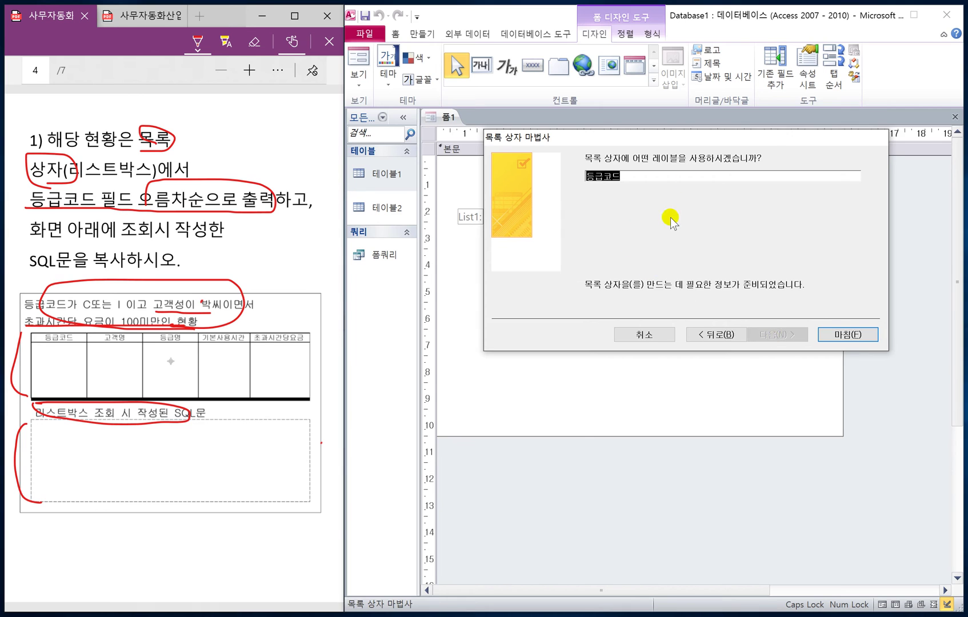
{"action": "left_click", "coordinate": [849, 335]}
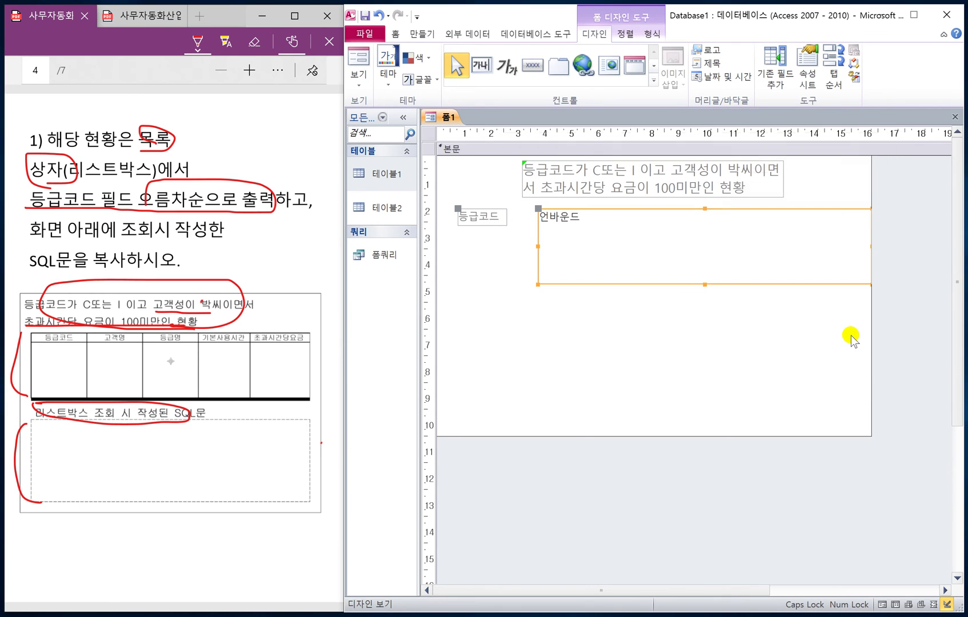
Delete the list box's 등급코드 label and preview the form in 폼 보기 to check the list's columns
{"action": "left_click", "coordinate": [473, 226]}
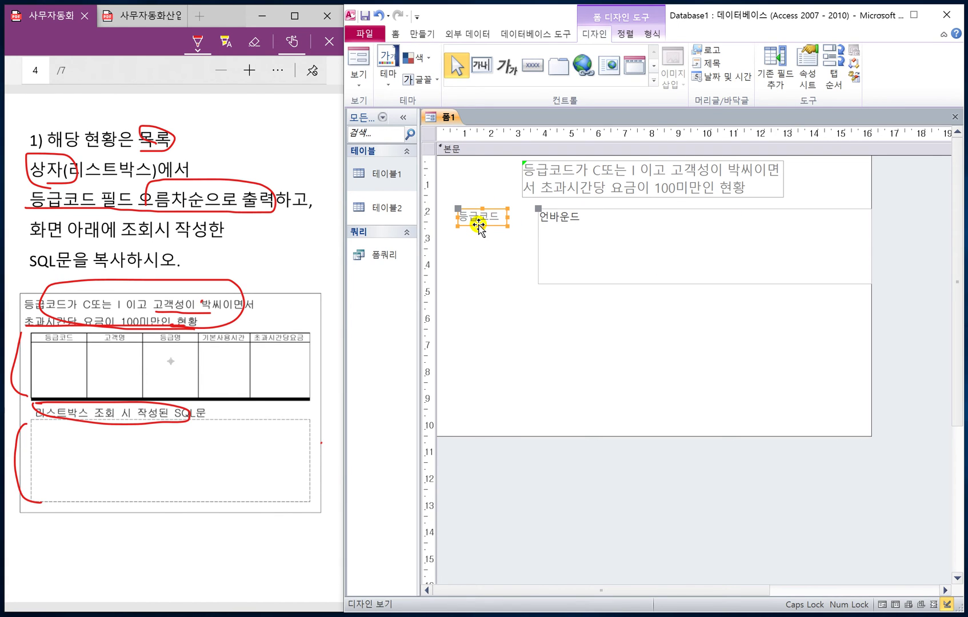
{"action": "key", "text": "Delete"}
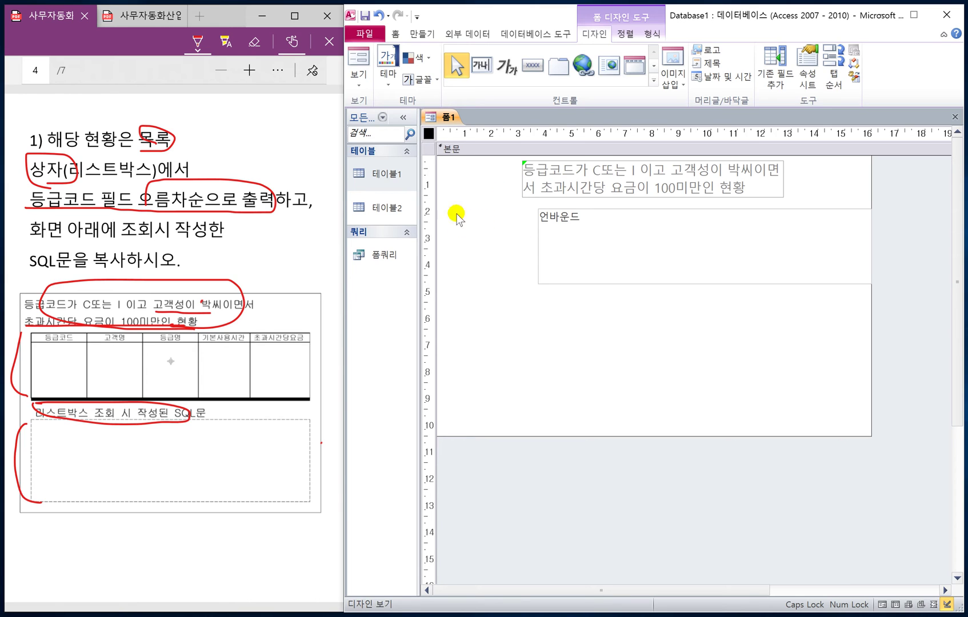
{"action": "right_click", "coordinate": [446, 119]}
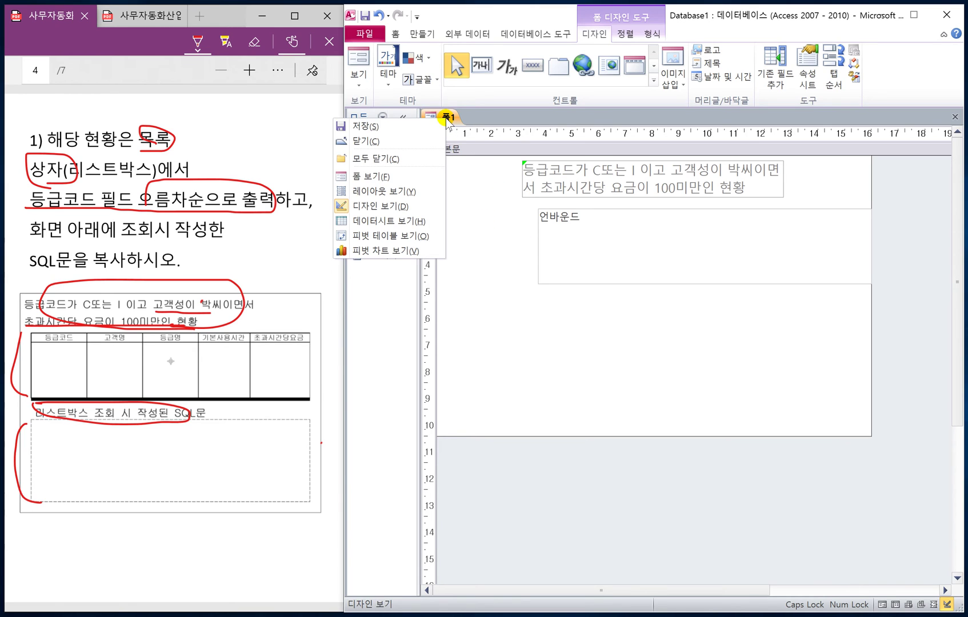
{"action": "left_click", "coordinate": [393, 173]}
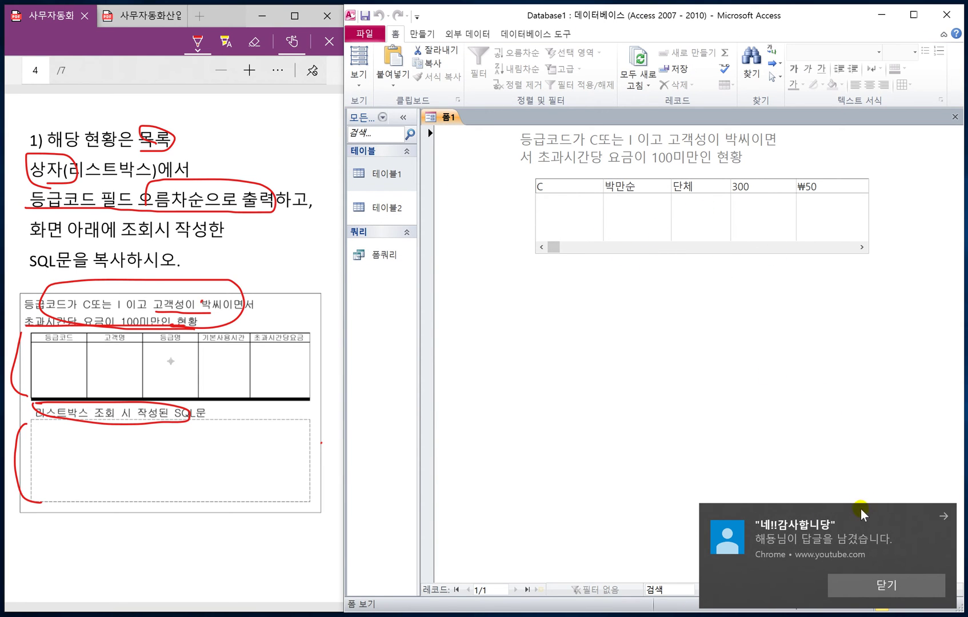
{"action": "left_click", "coordinate": [869, 584]}
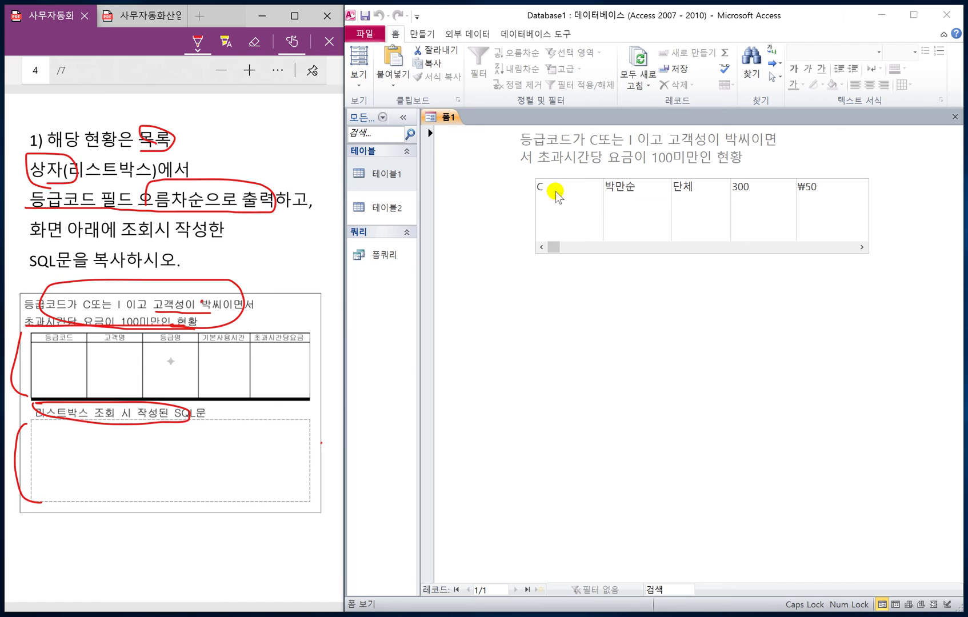
{"action": "left_click_drag", "start_coordinate": [562, 252], "coordinate": [688, 251]}
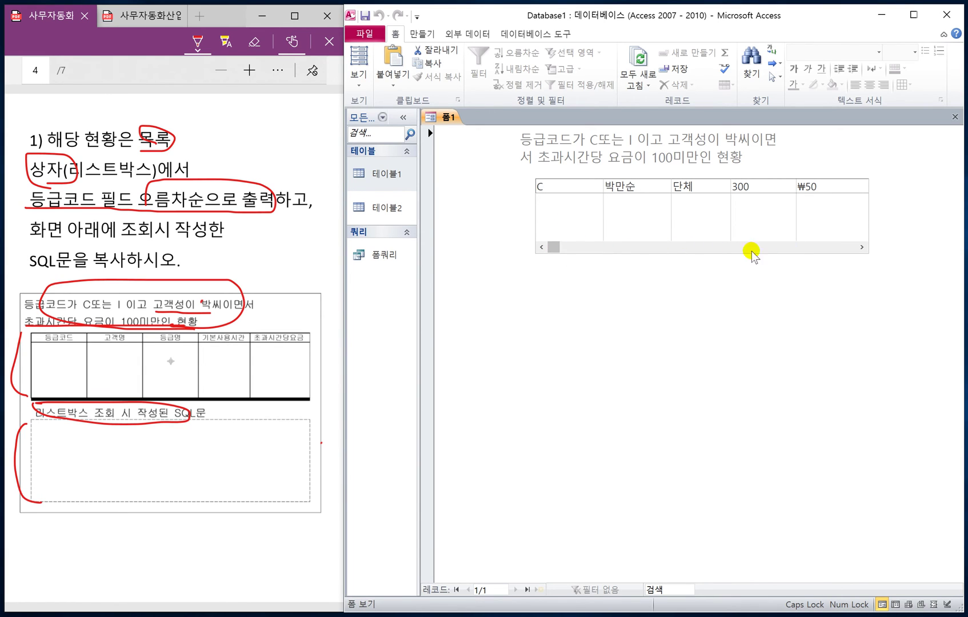
{"action": "mouse_move", "coordinate": [555, 250]}
{"action": "left_mouse_down"}
{"action": "mouse_move", "coordinate": [703, 251]}
{"action": "mouse_move", "coordinate": [542, 249]}
{"action": "left_mouse_up"}
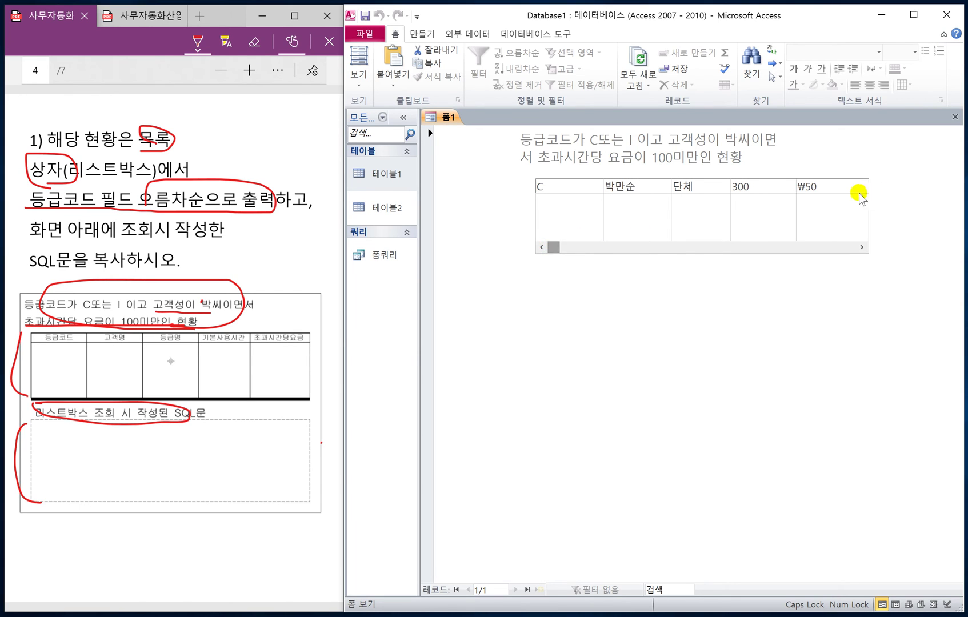
Widen the list box to about 13 cm so its left edge lines up with the title, and preview the form
{"action": "right_click", "coordinate": [448, 116]}
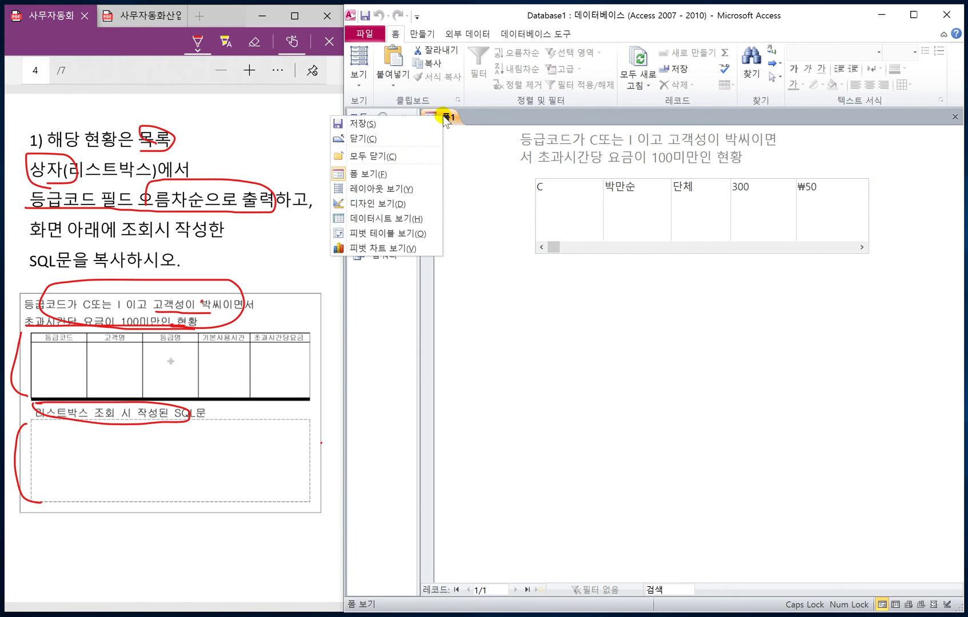
{"action": "left_click", "coordinate": [379, 205]}
{"action": "left_click", "coordinate": [864, 246]}
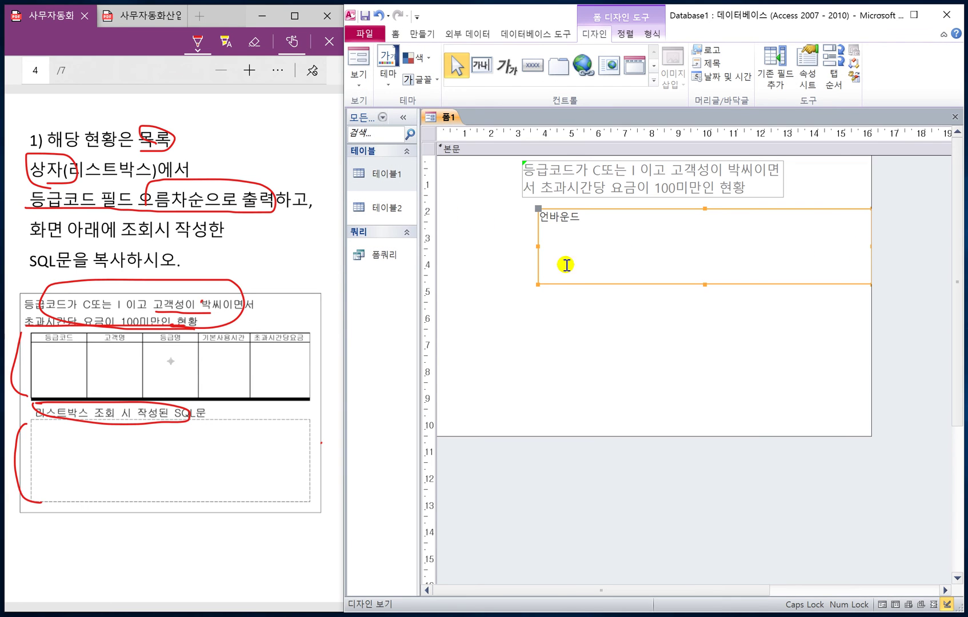
{"action": "left_click_drag", "start_coordinate": [538, 245], "coordinate": [522, 246]}
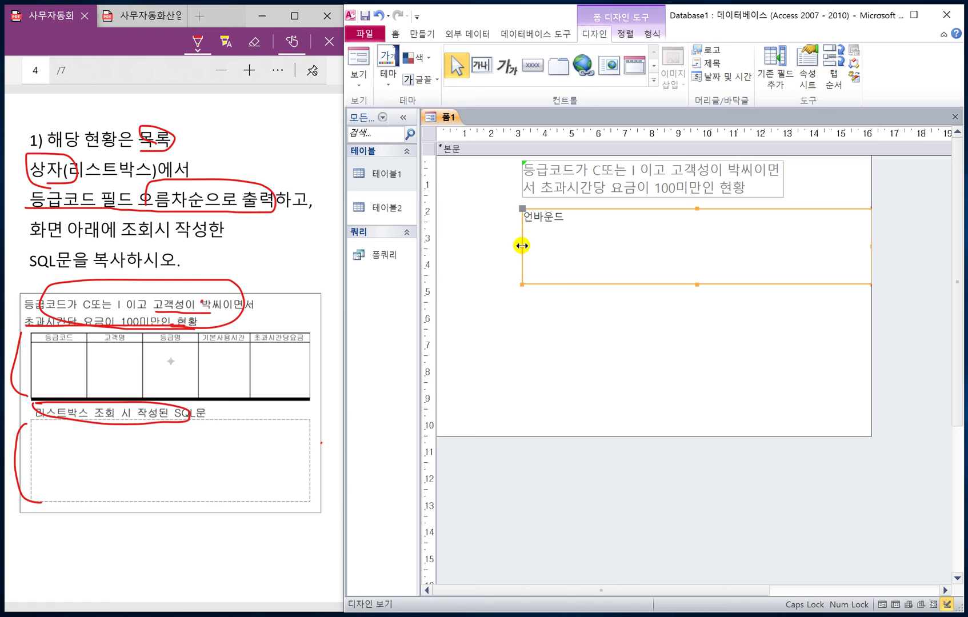
{"action": "right_click", "coordinate": [446, 117]}
{"action": "left_click", "coordinate": [423, 175]}
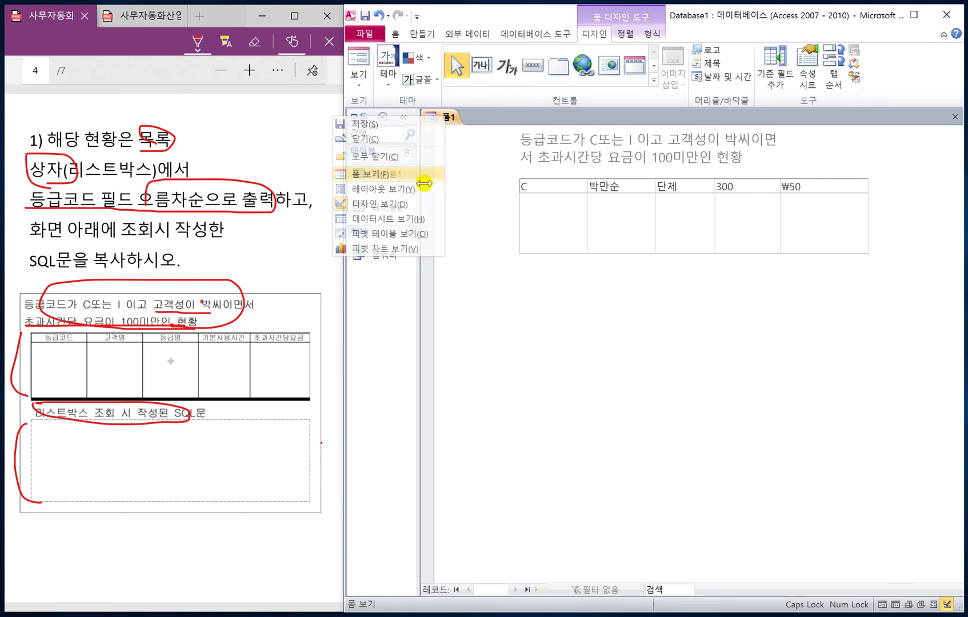
Alternate the form between 디자인 보기 and 폼 보기 to compare the list box's layout with its displayed result
{"action": "right_click", "coordinate": [441, 121]}
{"action": "left_click", "coordinate": [426, 206]}
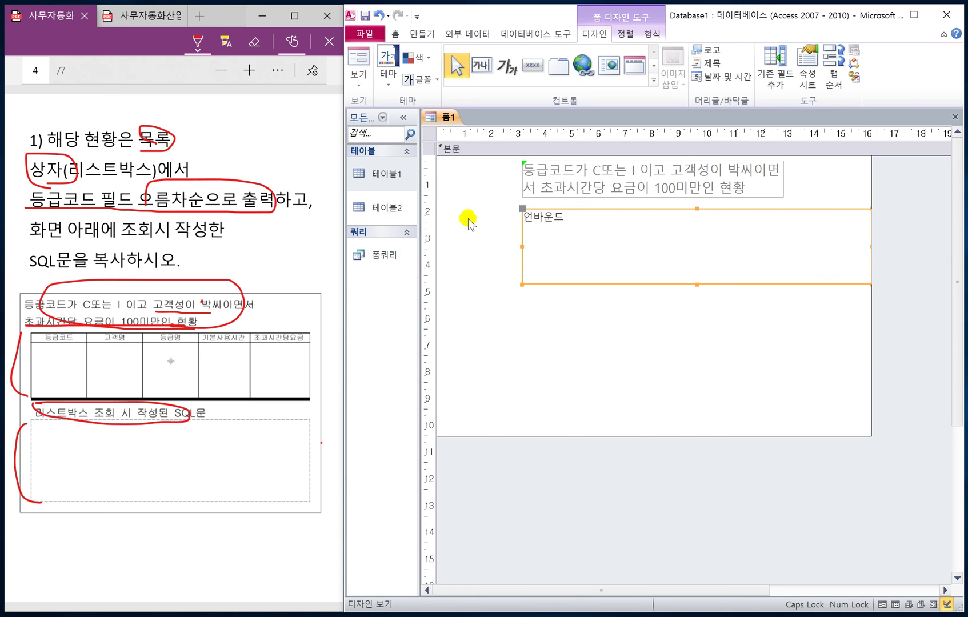
{"action": "right_click", "coordinate": [449, 122]}
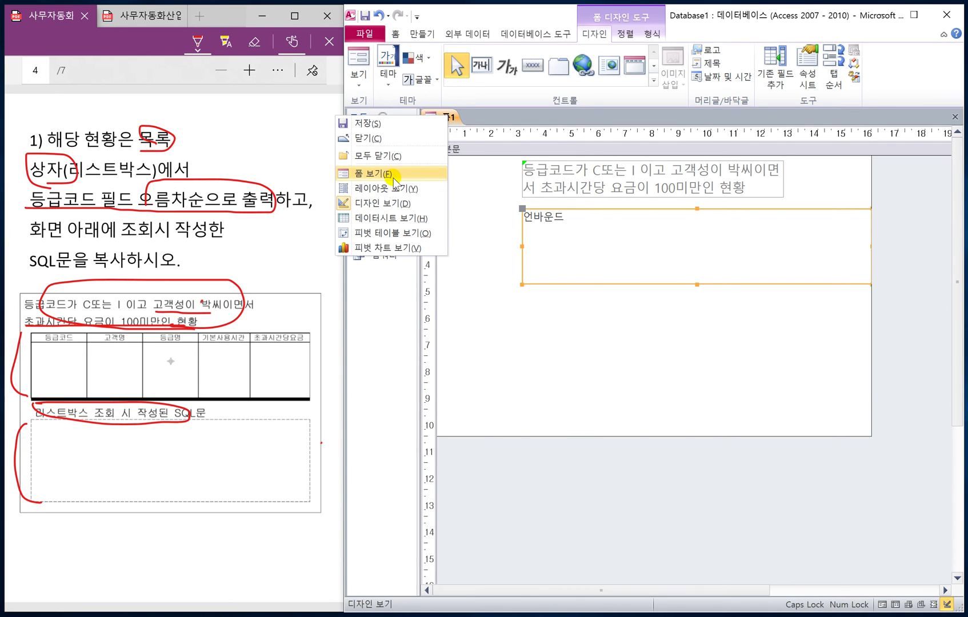
{"action": "left_click", "coordinate": [399, 175]}
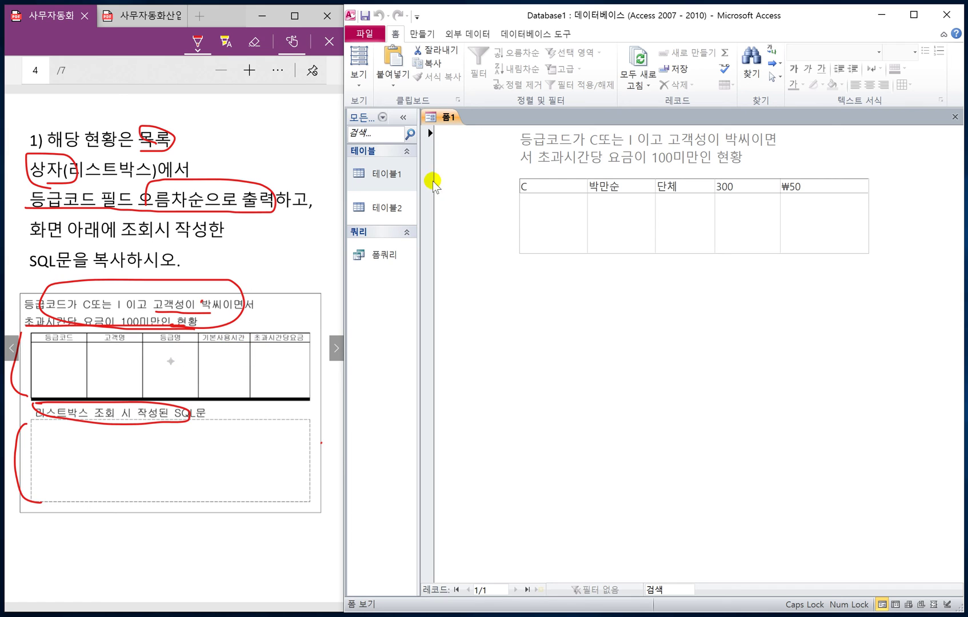
{"action": "right_click", "coordinate": [447, 118]}
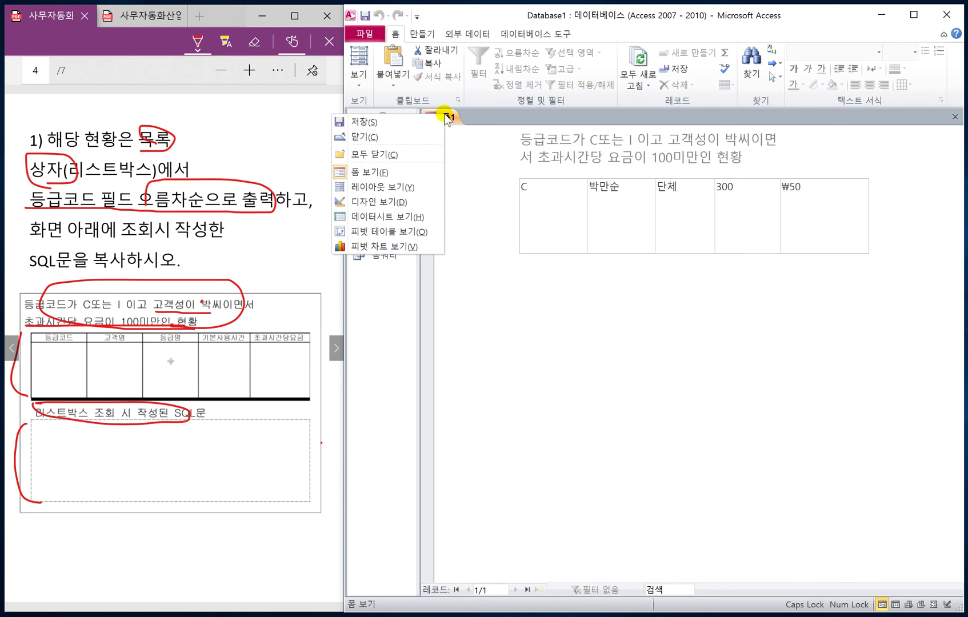
{"action": "left_click", "coordinate": [455, 123]}
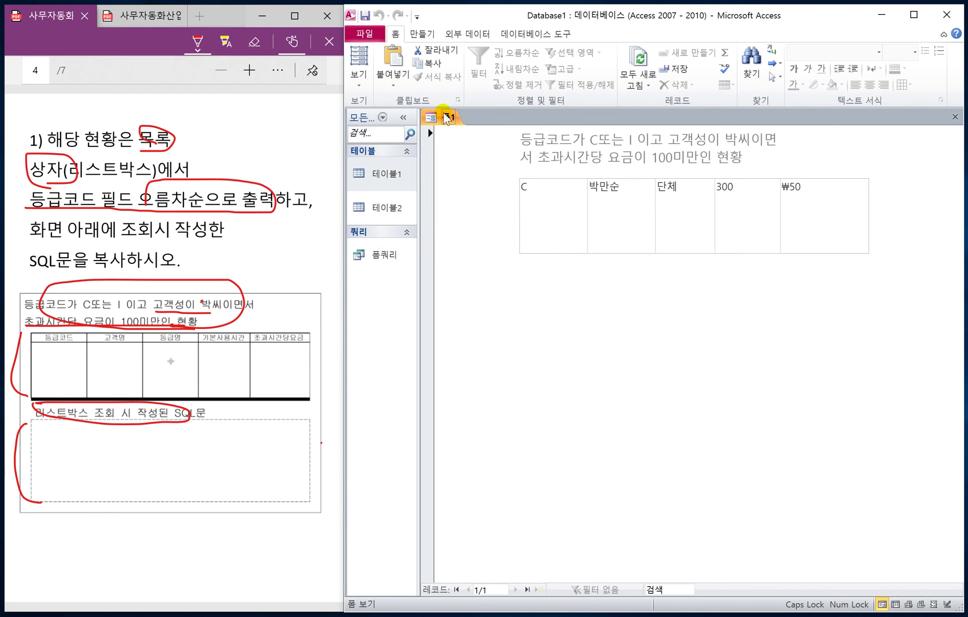
{"action": "right_click", "coordinate": [448, 118]}
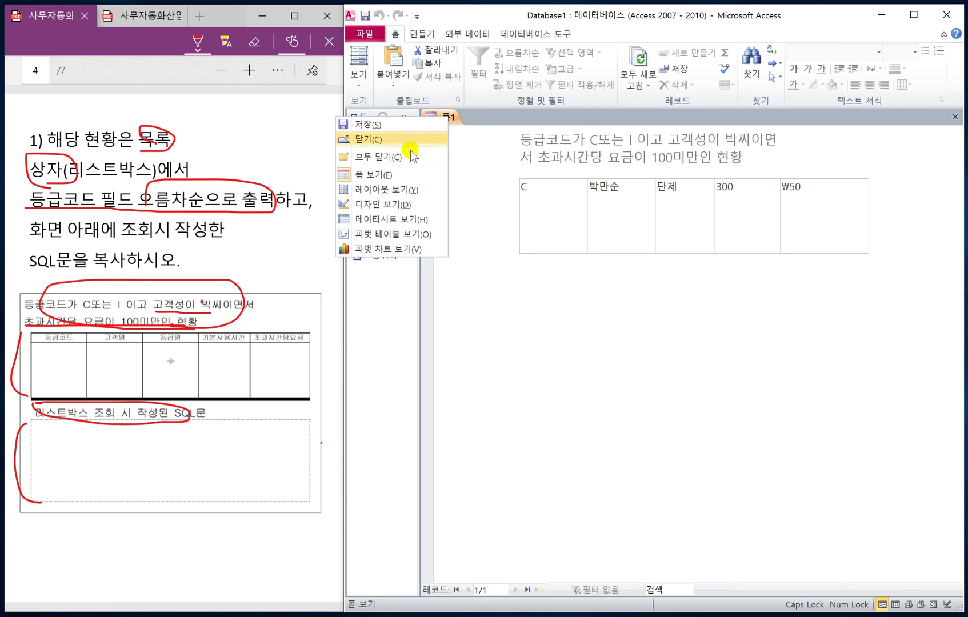
{"action": "left_click", "coordinate": [426, 204]}
{"action": "right_click", "coordinate": [444, 113]}
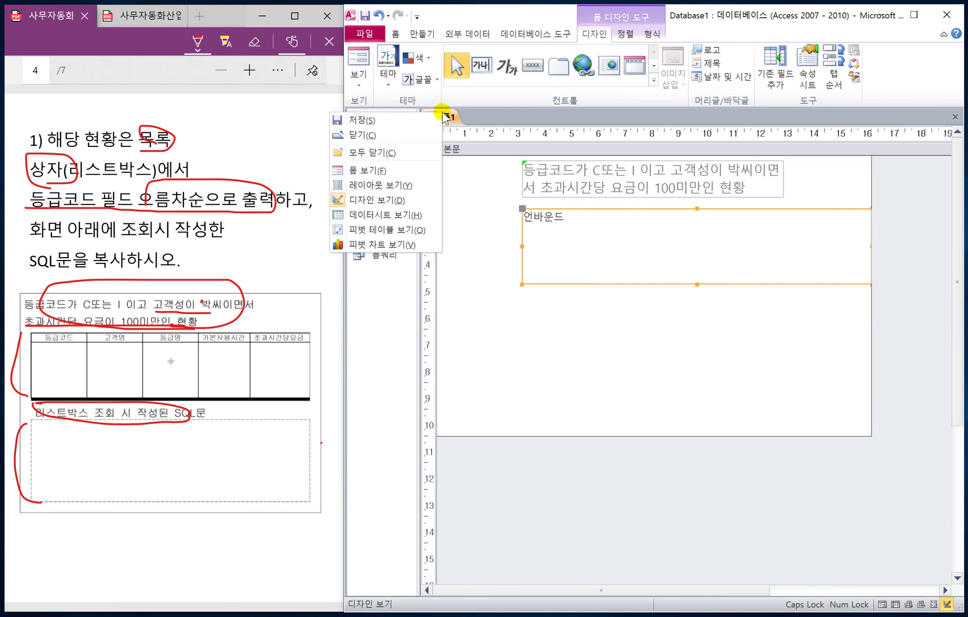
{"action": "left_click", "coordinate": [370, 171]}
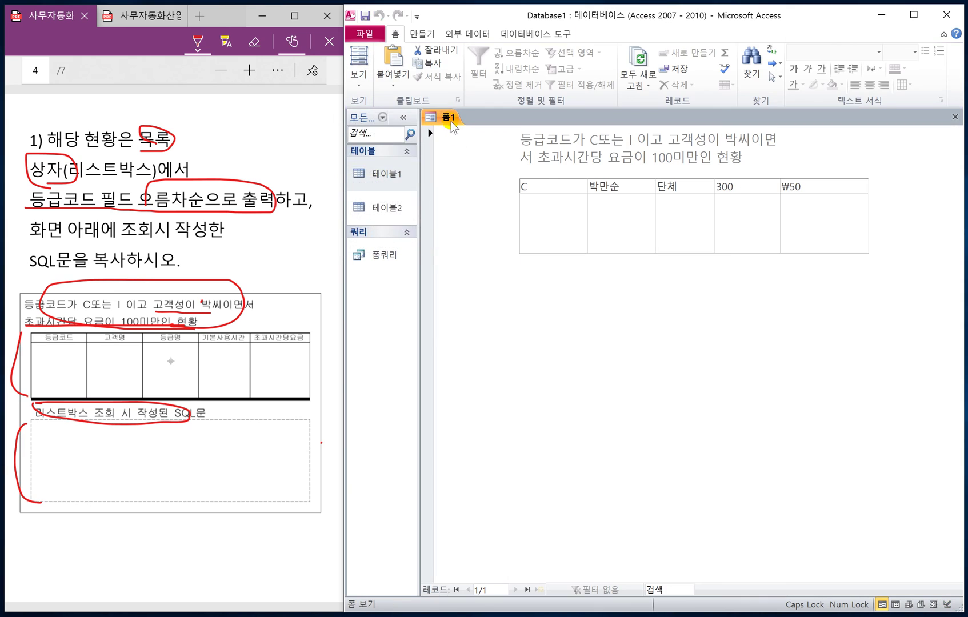
{"action": "right_click", "coordinate": [447, 117]}
{"action": "left_click", "coordinate": [384, 204]}
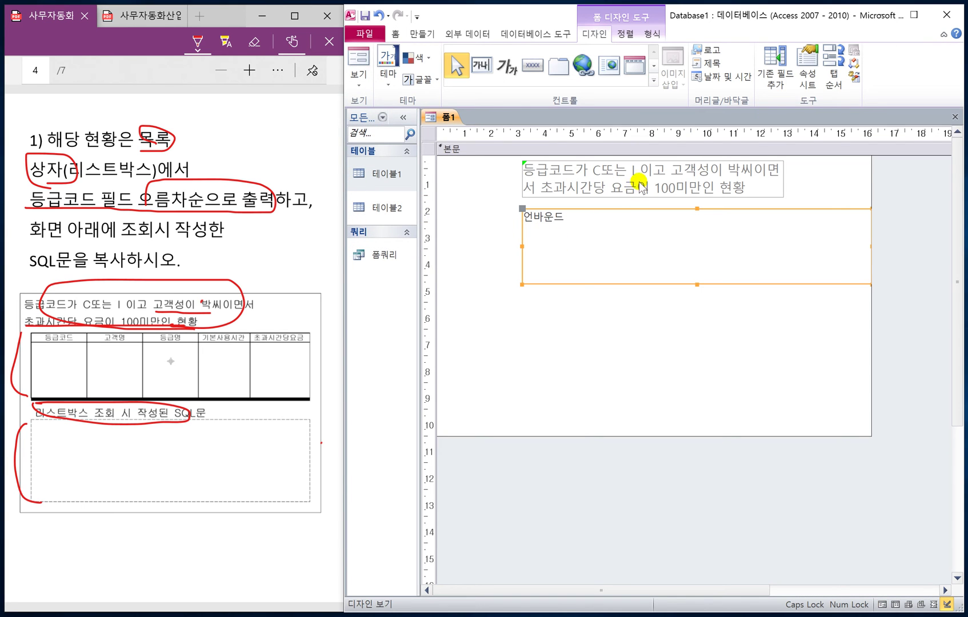
Set the list box's 열 이름 property to 예 and check the column headings in 폼 보기
{"action": "left_click", "coordinate": [809, 83]}
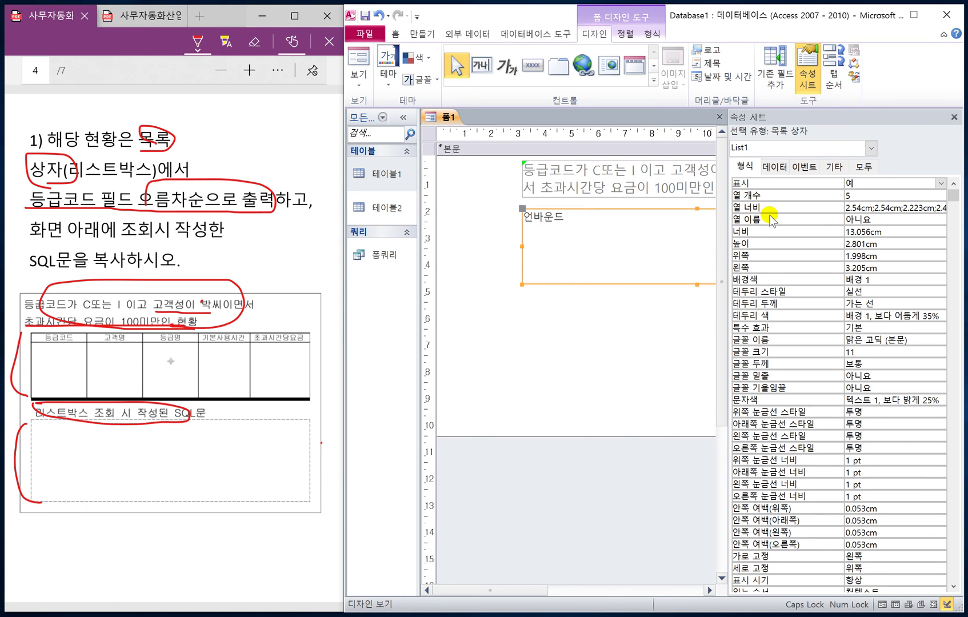
{"action": "left_click", "coordinate": [883, 223]}
{"action": "double_click", "coordinate": [884, 223]}
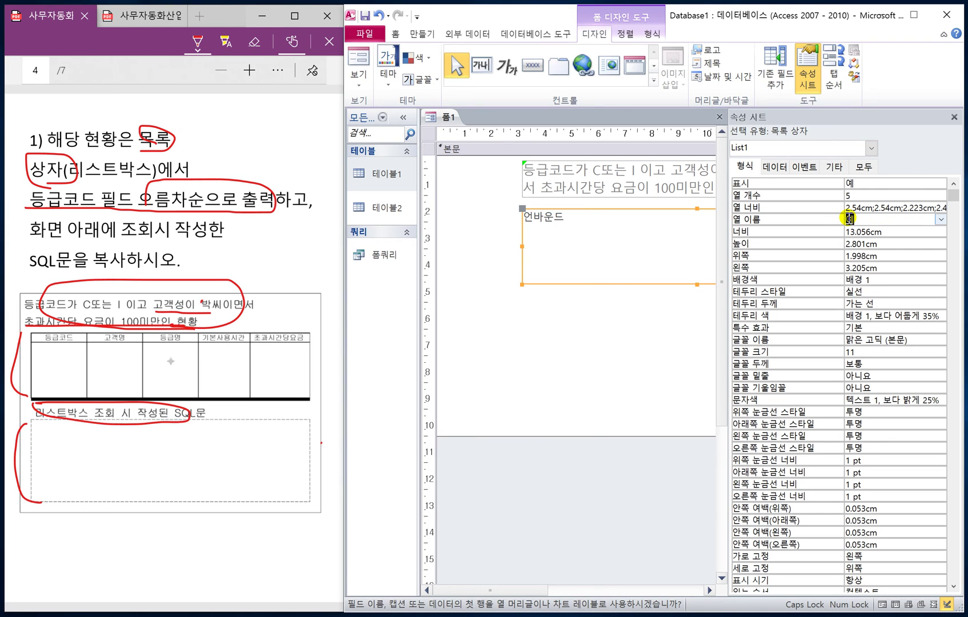
{"action": "left_click", "coordinate": [954, 117]}
{"action": "right_click", "coordinate": [447, 117]}
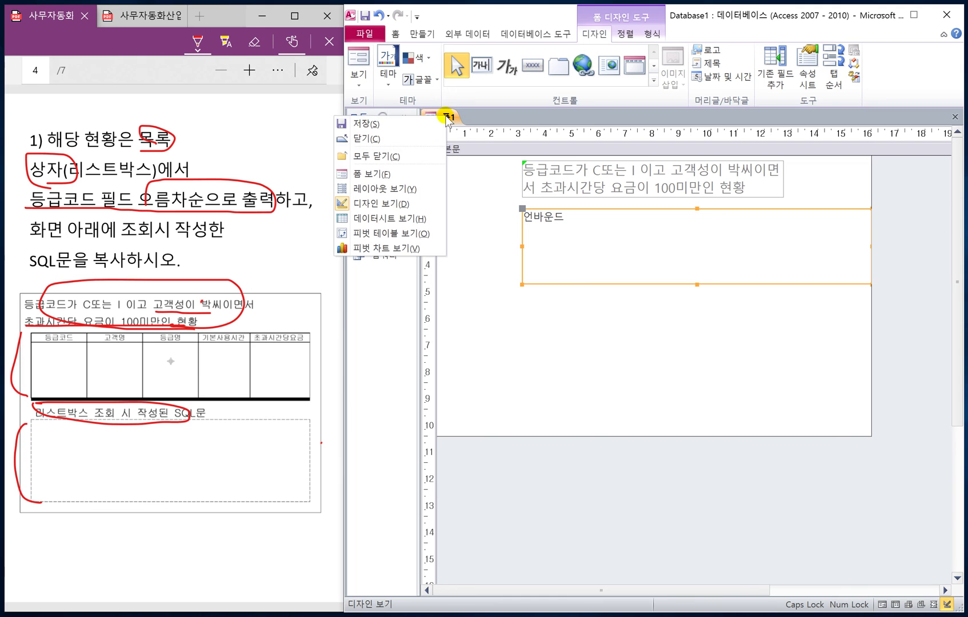
{"action": "left_click", "coordinate": [371, 173]}
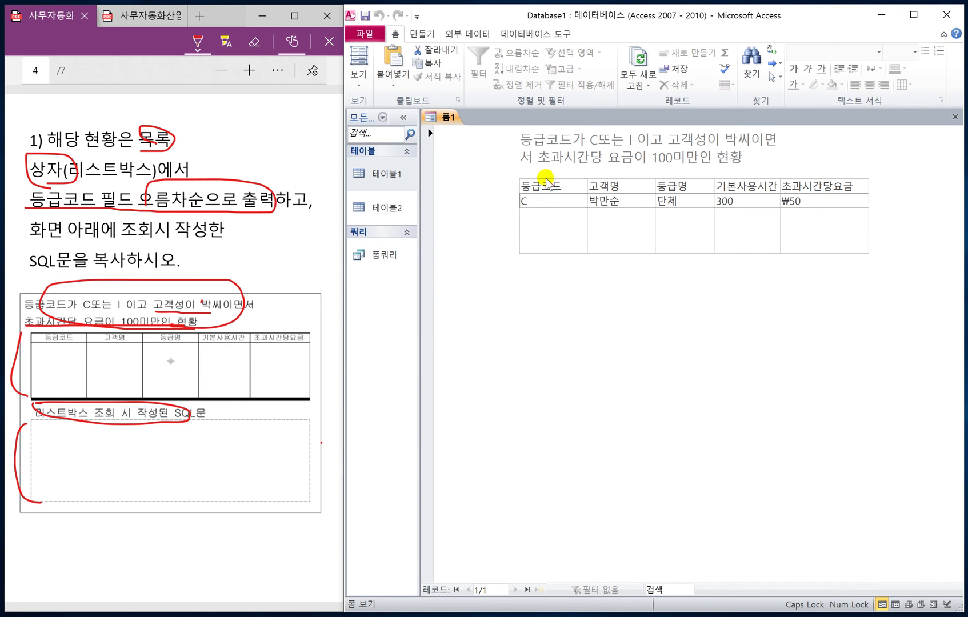
Add a label about 9.5 cm wide and 1.2 cm high below the list box reading 리스트박스 조회 시 작성된 SQL문
{"action": "right_click", "coordinate": [441, 117]}
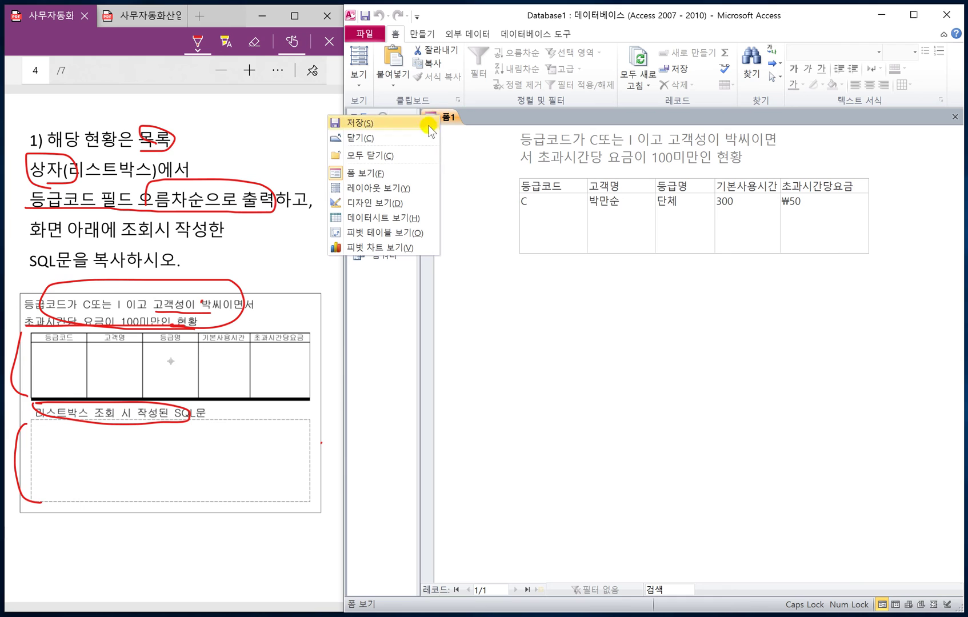
{"action": "left_click", "coordinate": [385, 203]}
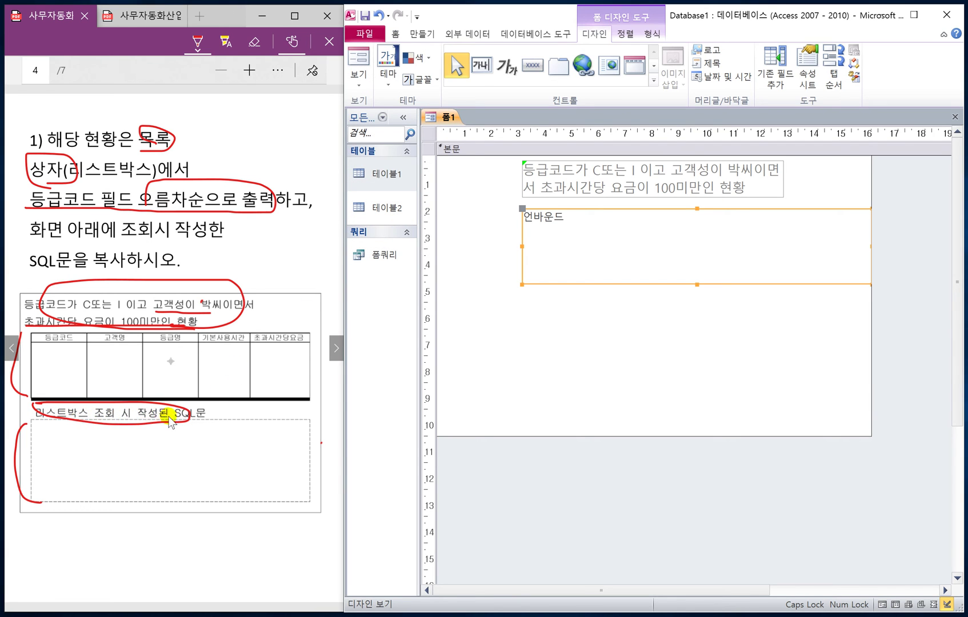
{"action": "left_click", "coordinate": [503, 78]}
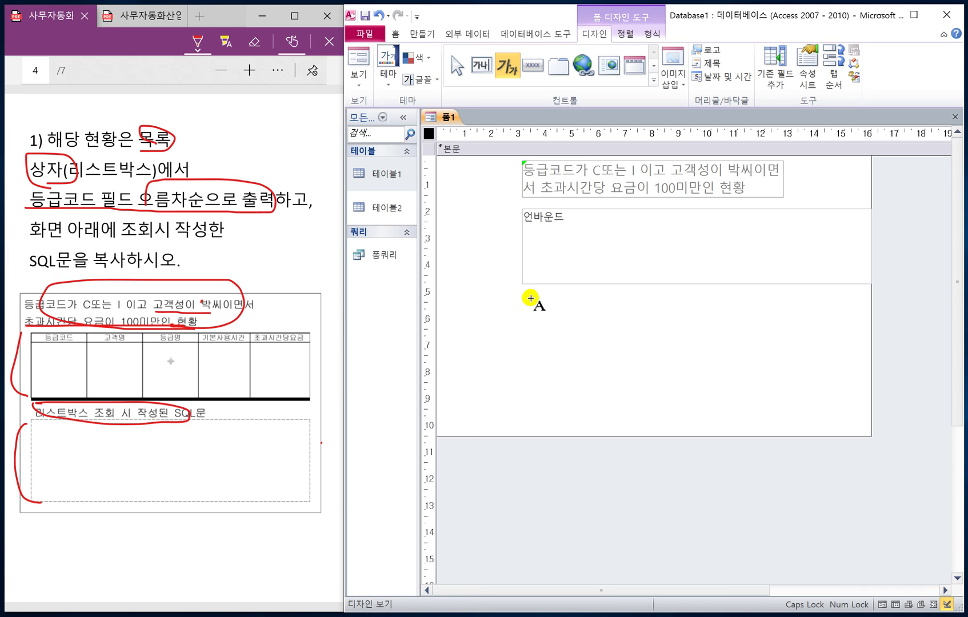
{"action": "left_click_drag", "start_coordinate": [536, 291], "coordinate": [792, 324]}
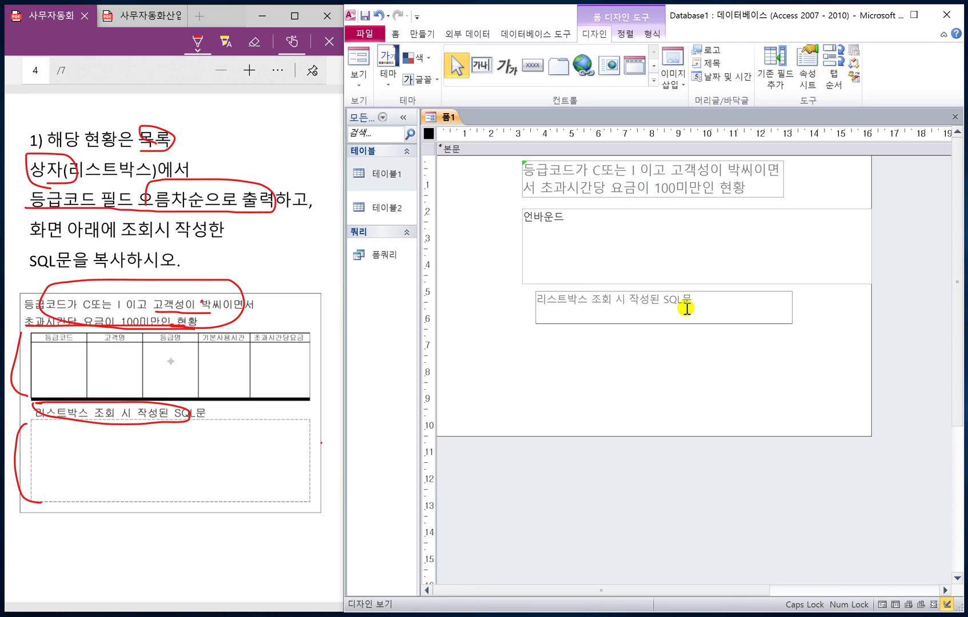
{"action": "left_click", "coordinate": [787, 324]}
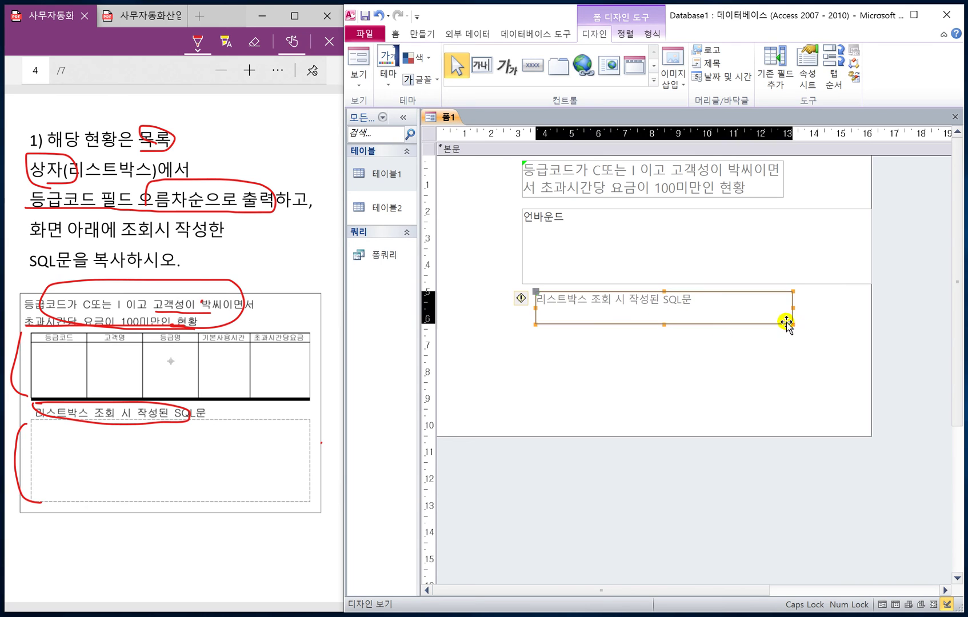
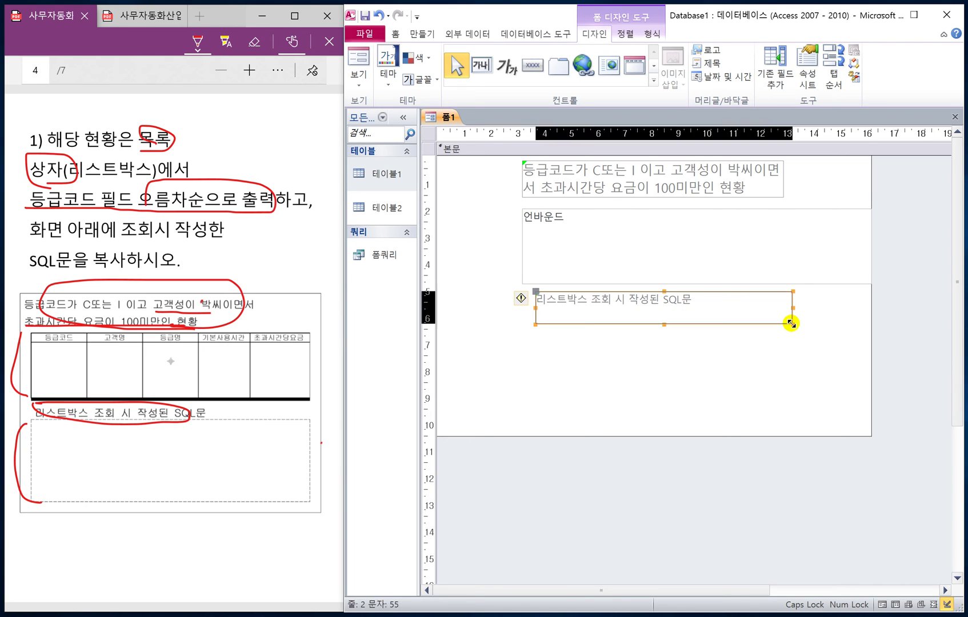
Set the 리스트박스 조회 시 작성된 SQL문 label's font size to 14 and fit its frame to the text
{"action": "double_click", "coordinate": [791, 324]}
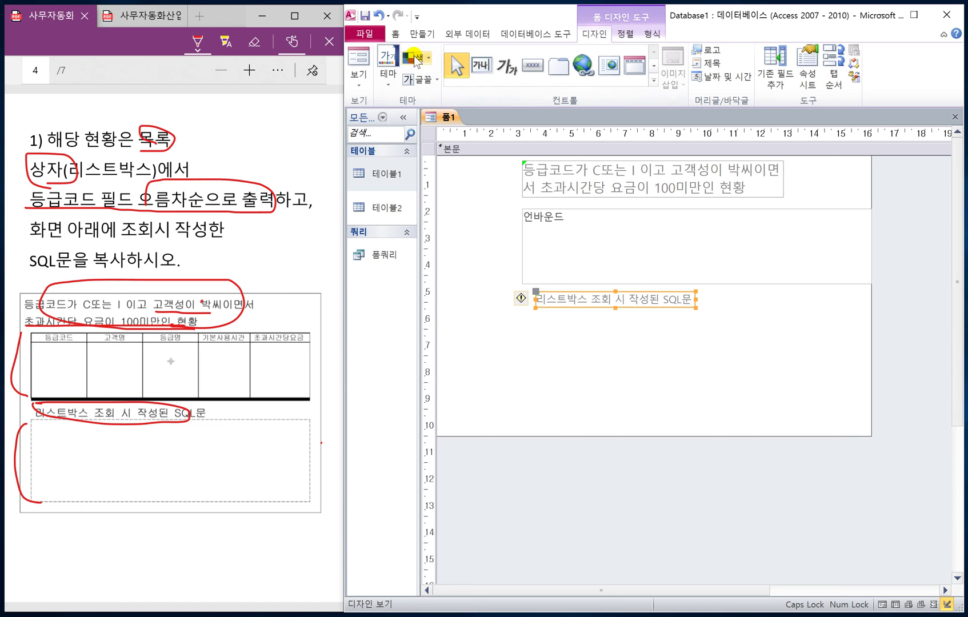
{"action": "left_click", "coordinate": [651, 34]}
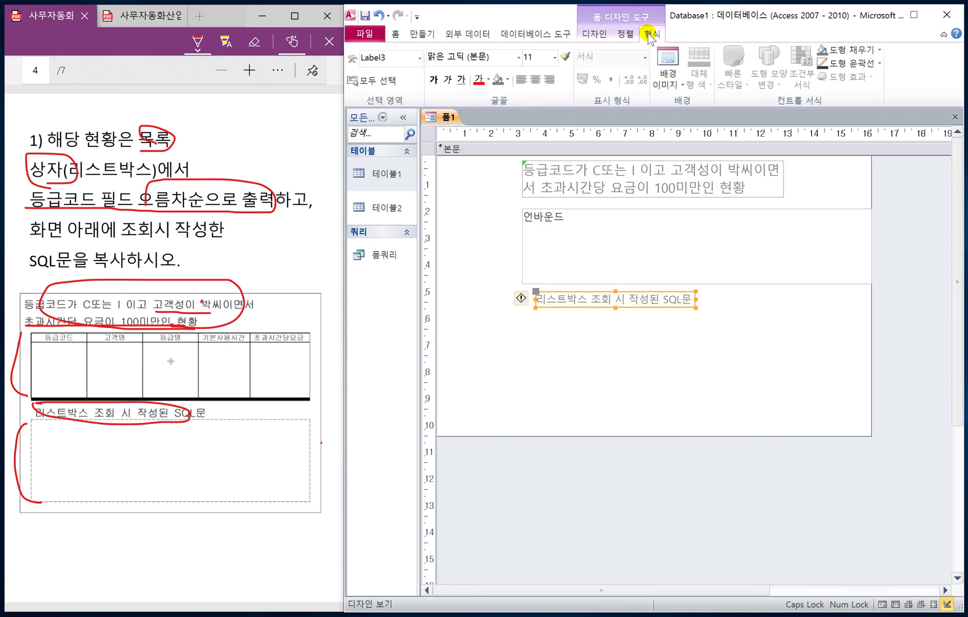
{"action": "left_click", "coordinate": [554, 57]}
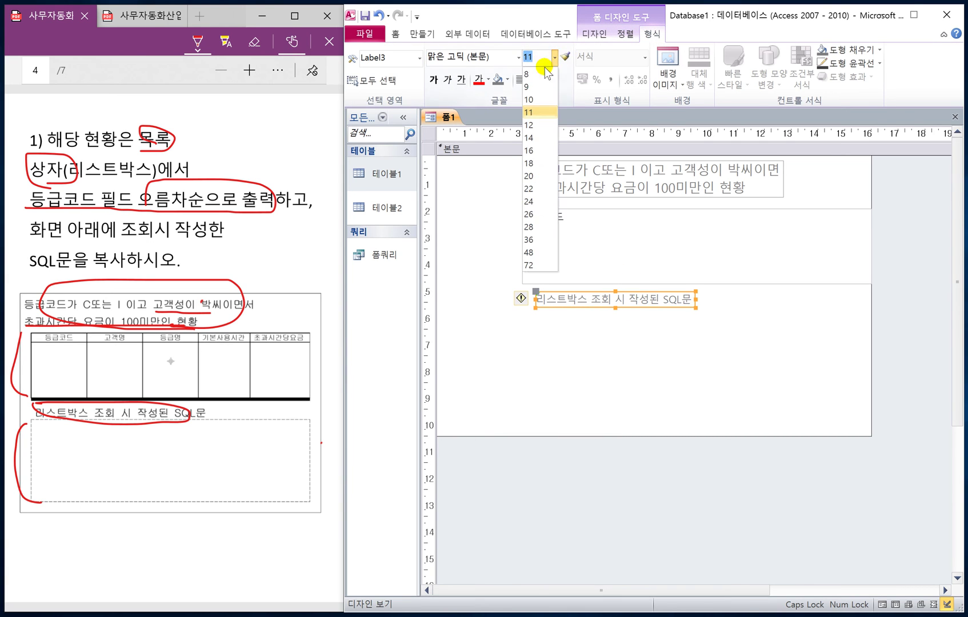
{"action": "left_click", "coordinate": [525, 138]}
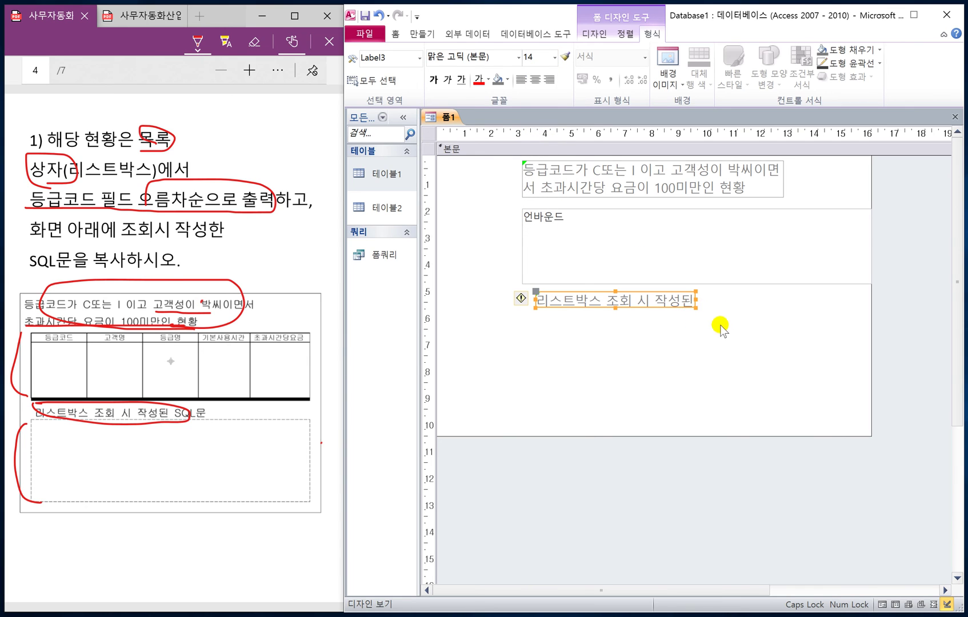
{"action": "double_click", "coordinate": [694, 307]}
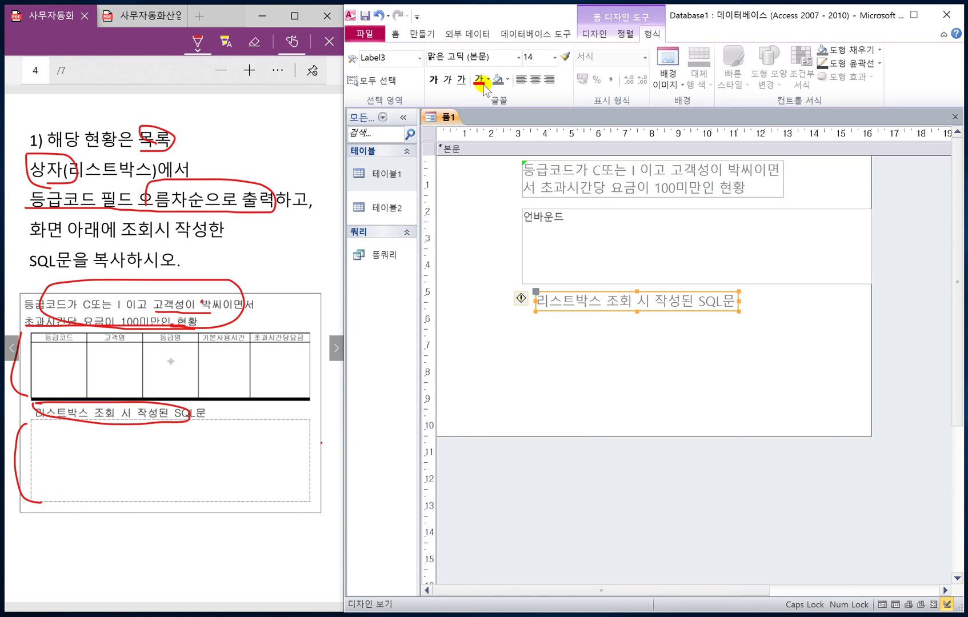
Add a label about 13 cm wide and 5.4 cm high below the SQL문 caption, containing the full SQL statement of 폼쿼리
{"action": "left_click", "coordinate": [588, 34]}
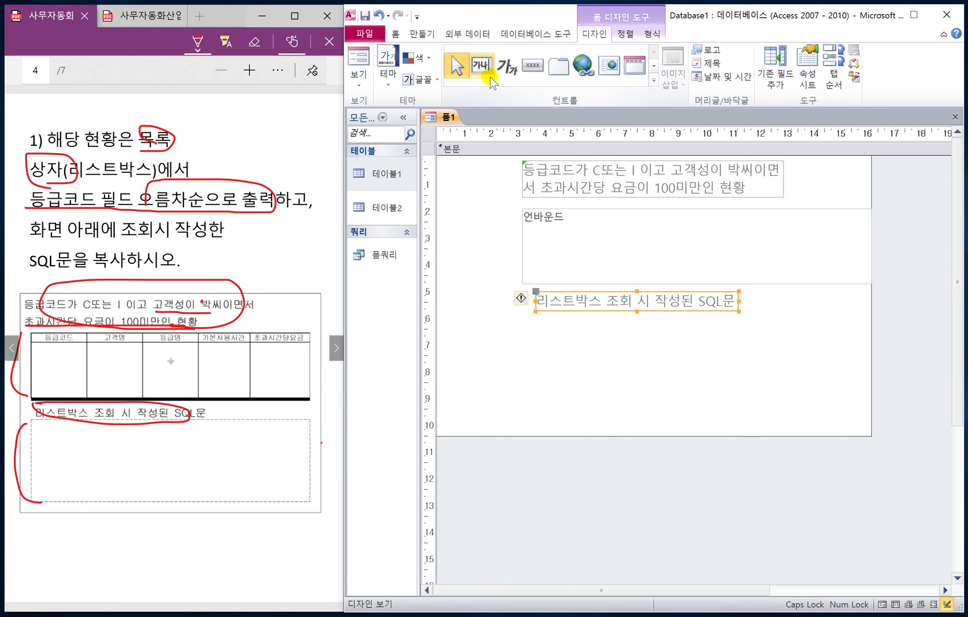
{"action": "left_click", "coordinate": [507, 71]}
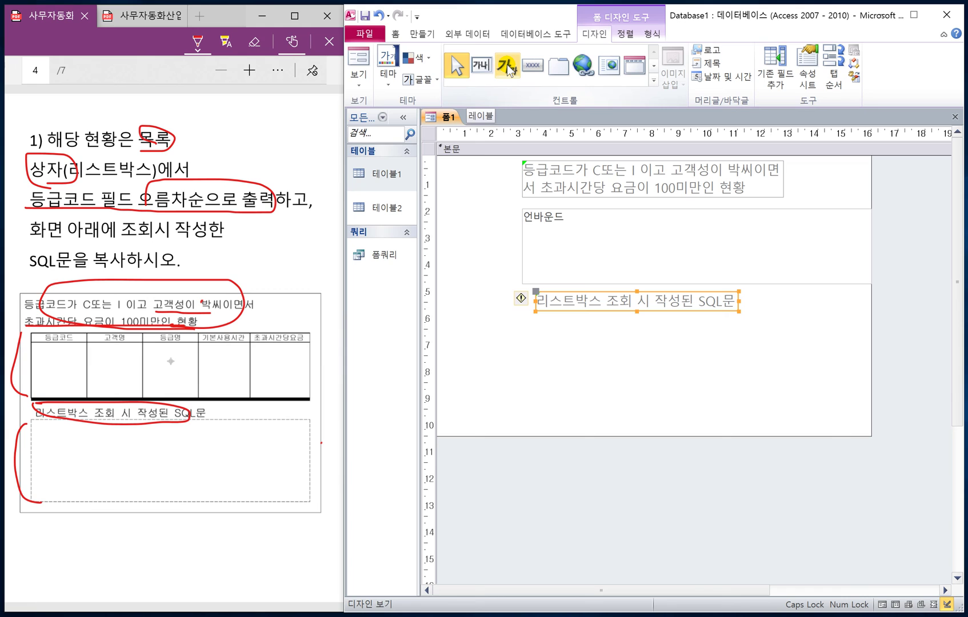
{"action": "left_click", "coordinate": [507, 67]}
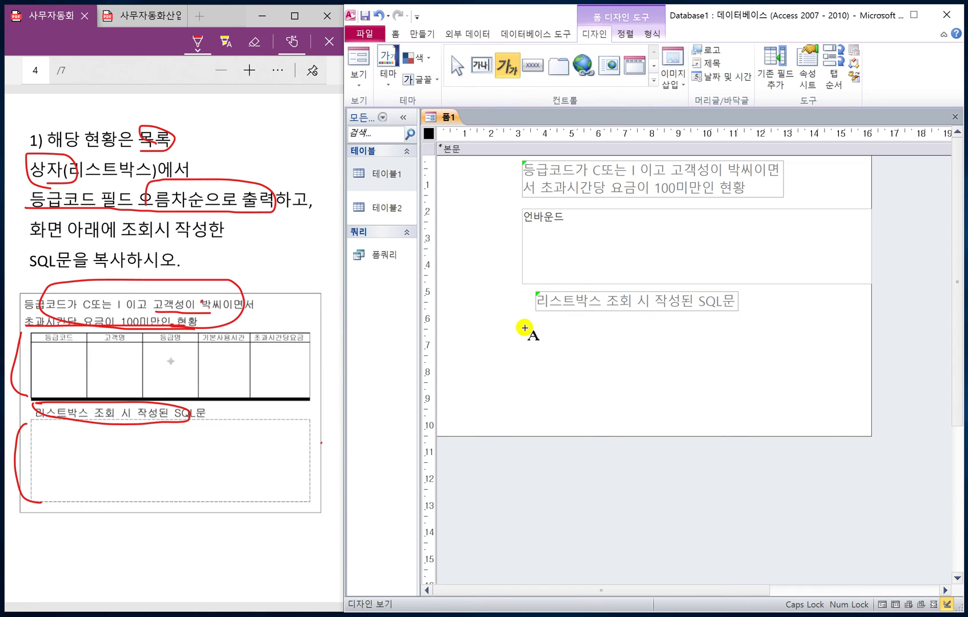
{"action": "left_click_drag", "start_coordinate": [523, 323], "coordinate": [871, 467]}
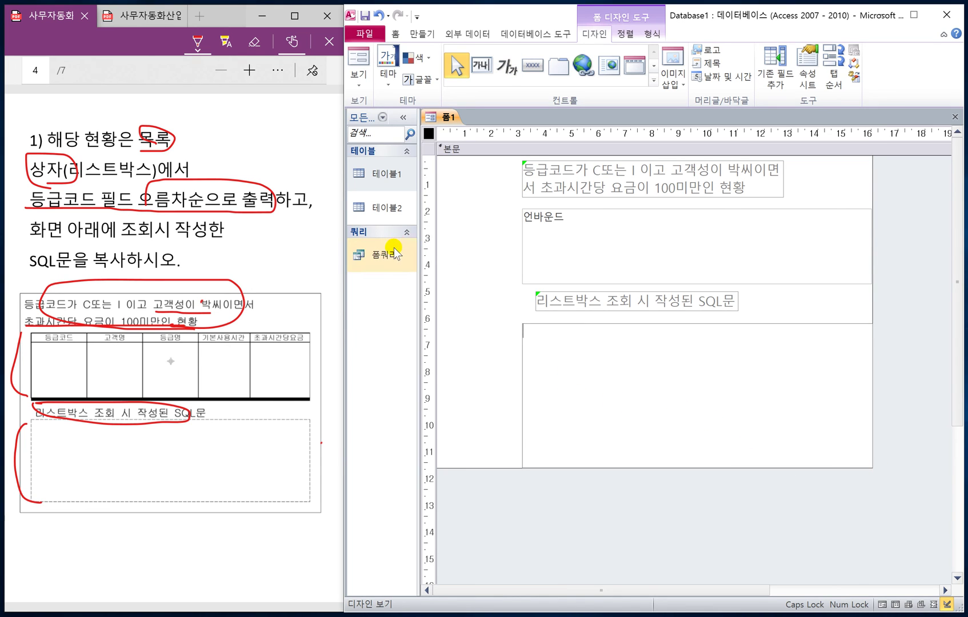
{"action": "type", "text": "SELECT 테이블2.등급코드, 테이블1.고객명, 테이블2.등급명, 테이블2.기본사용시간, 테이블2.초과시간당요금 FROM 테이블2 INNER JOIN 테이블1 ON 테이블2.등급코드 = 테이블1.등급코드 WHERE (((테이블2.등급코드)=\"C\" Or (테이블2.등급코드)=\"I\") AND ((테이블1.고객명) Like \"박*\") AND ((테이블2.초과시간당요금)<100)) ORDER BY 테이블2.등급코드;"}
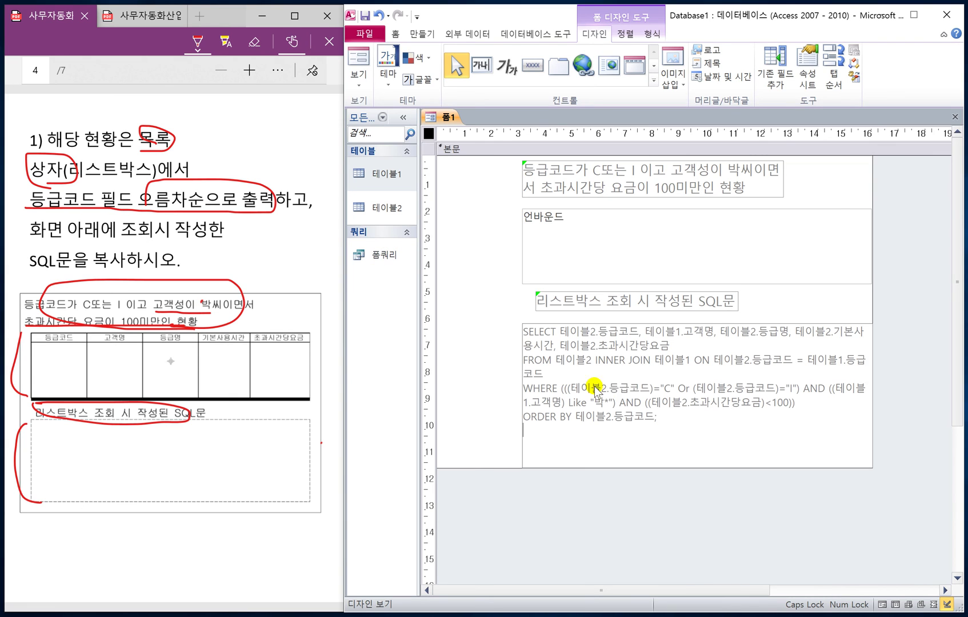
Examine the source SQL statement of 폼쿼리 in SQL 보기 and close the query
{"action": "right_click", "coordinate": [381, 257]}
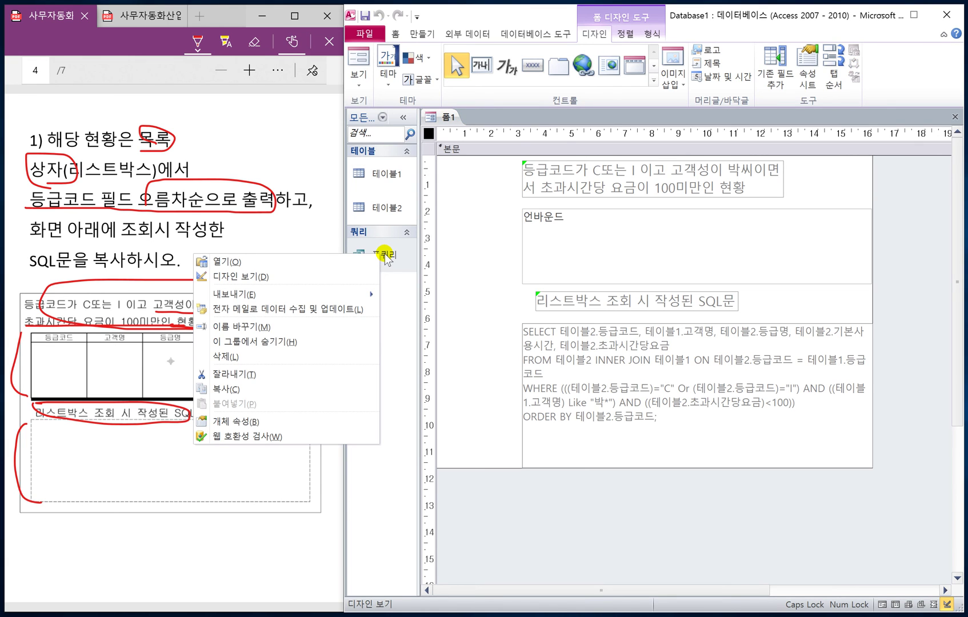
{"action": "double_click", "coordinate": [384, 256]}
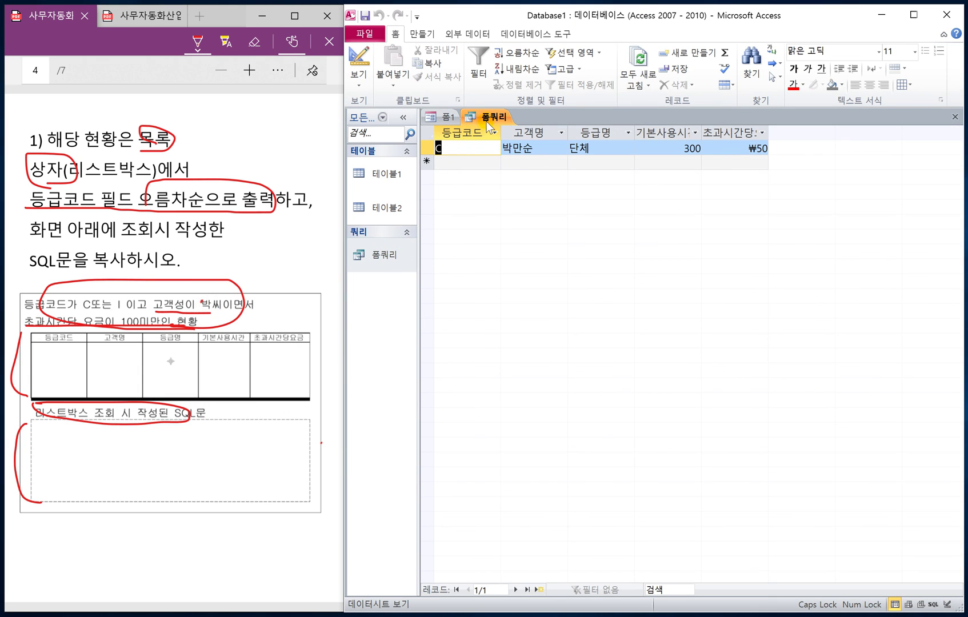
{"action": "right_click", "coordinate": [495, 117]}
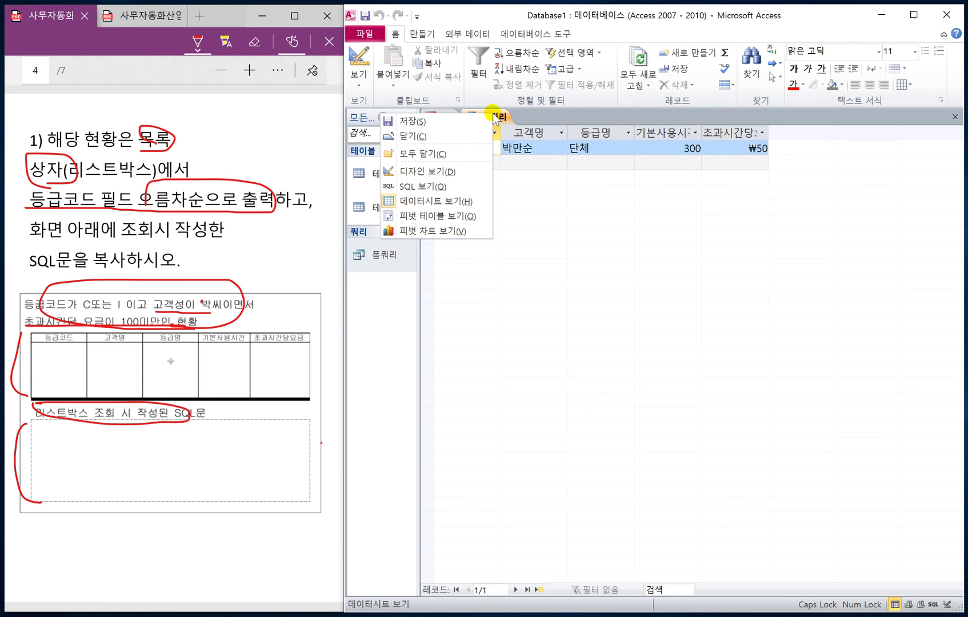
{"action": "left_click", "coordinate": [429, 189]}
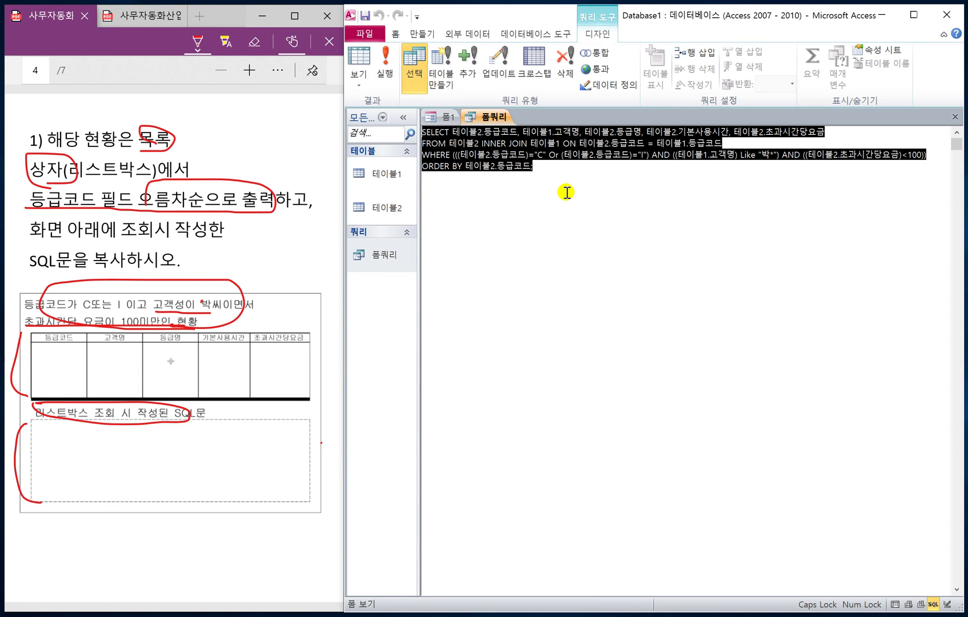
{"action": "right_click", "coordinate": [495, 117]}
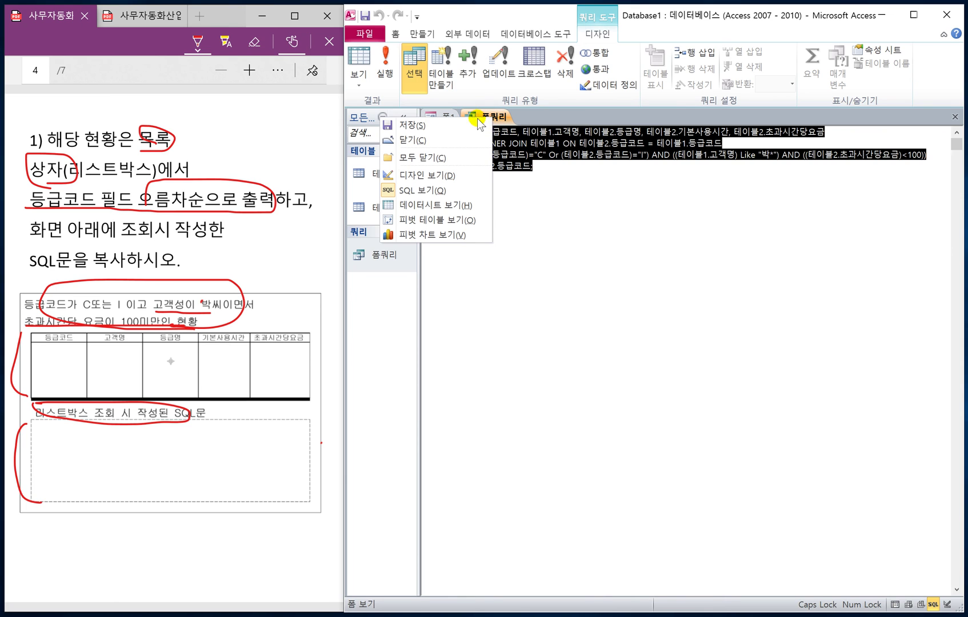
{"action": "left_click", "coordinate": [426, 144]}
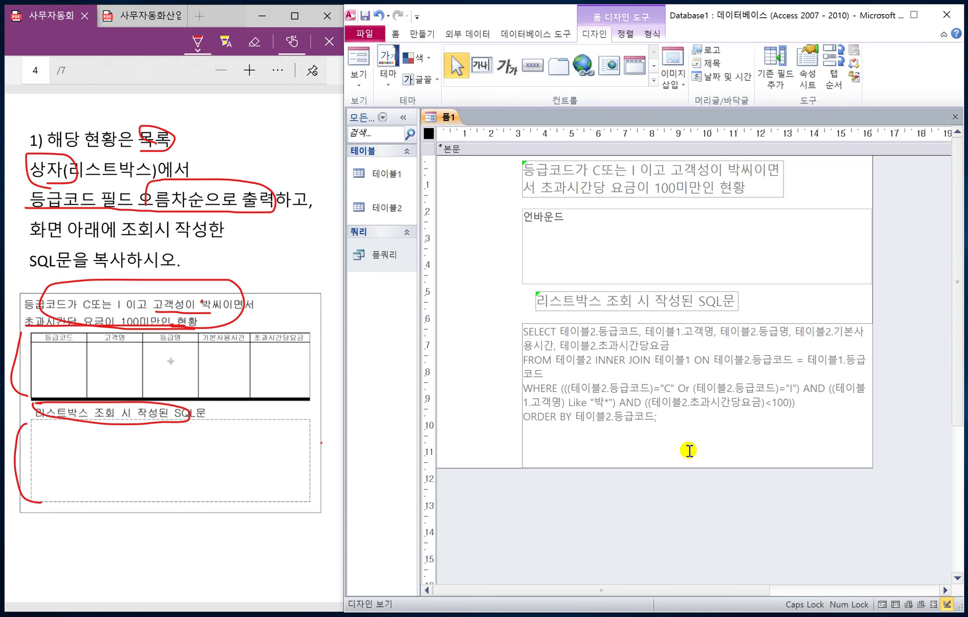
Reduce the SQL statement label's height to about 3.8 cm and set its 테두리 스타일 to 파선
{"action": "left_click", "coordinate": [522, 434]}
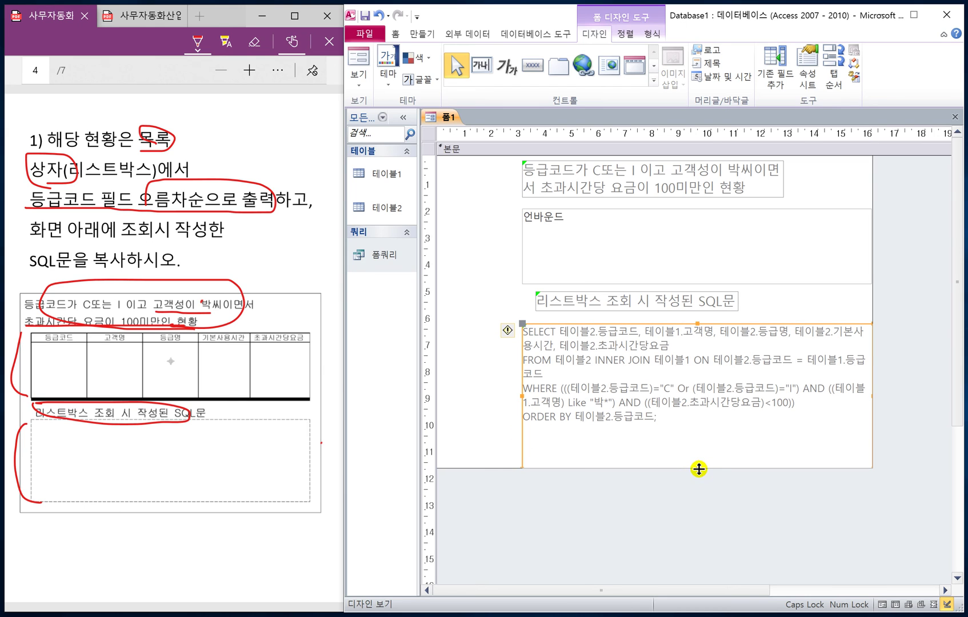
{"action": "left_click_drag", "start_coordinate": [698, 466], "coordinate": [695, 424]}
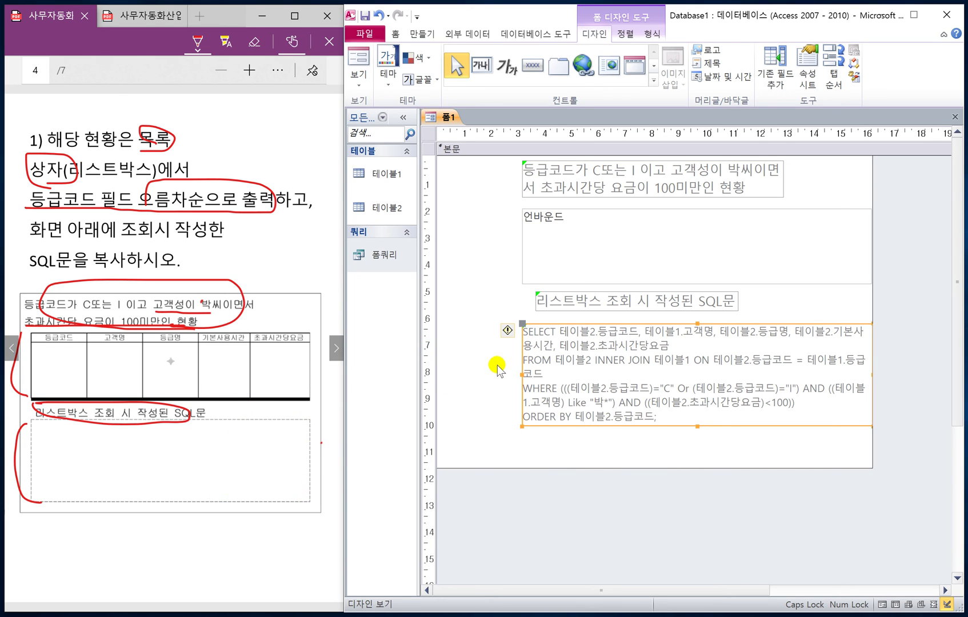
{"action": "left_click", "coordinate": [808, 78]}
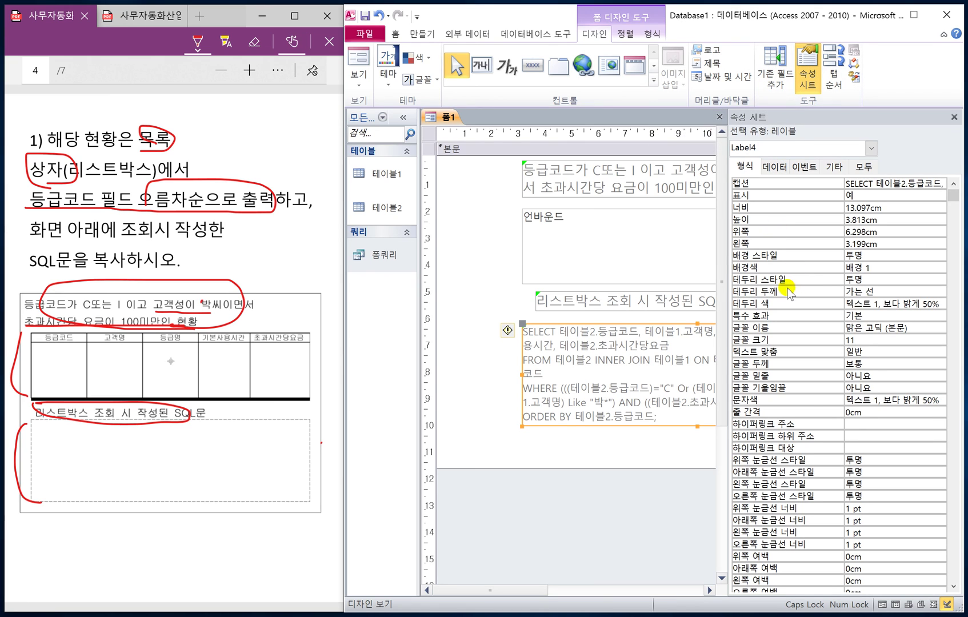
{"action": "left_click", "coordinate": [849, 279]}
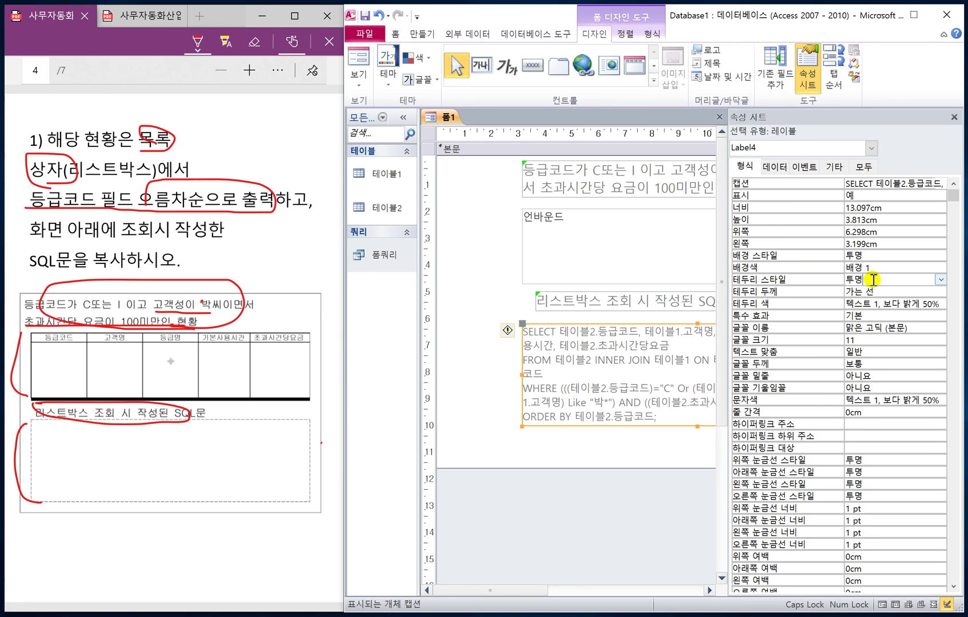
{"action": "left_click", "coordinate": [939, 280]}
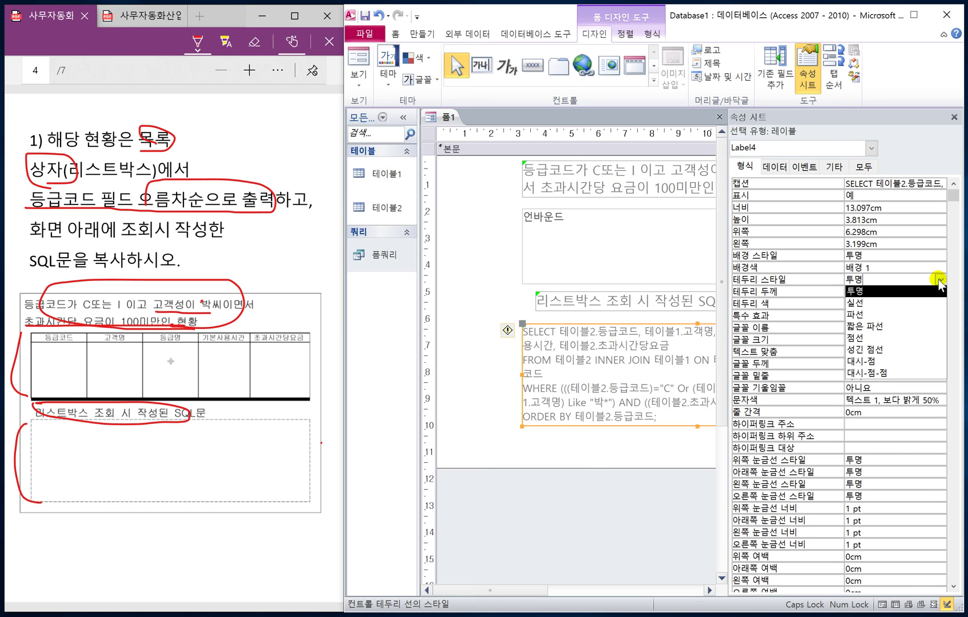
{"action": "left_click", "coordinate": [885, 312]}
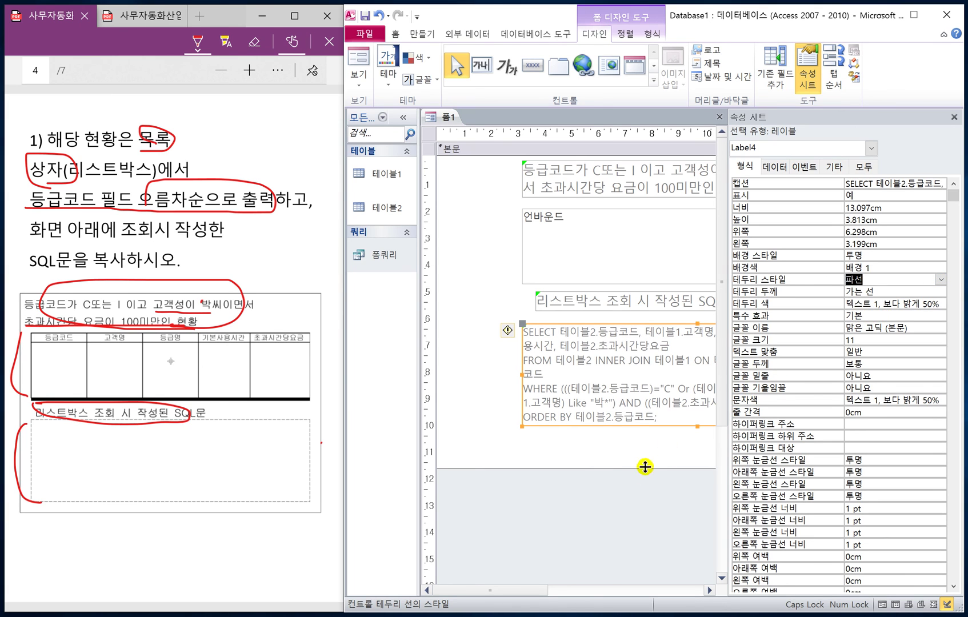
{"action": "left_click", "coordinate": [643, 489]}
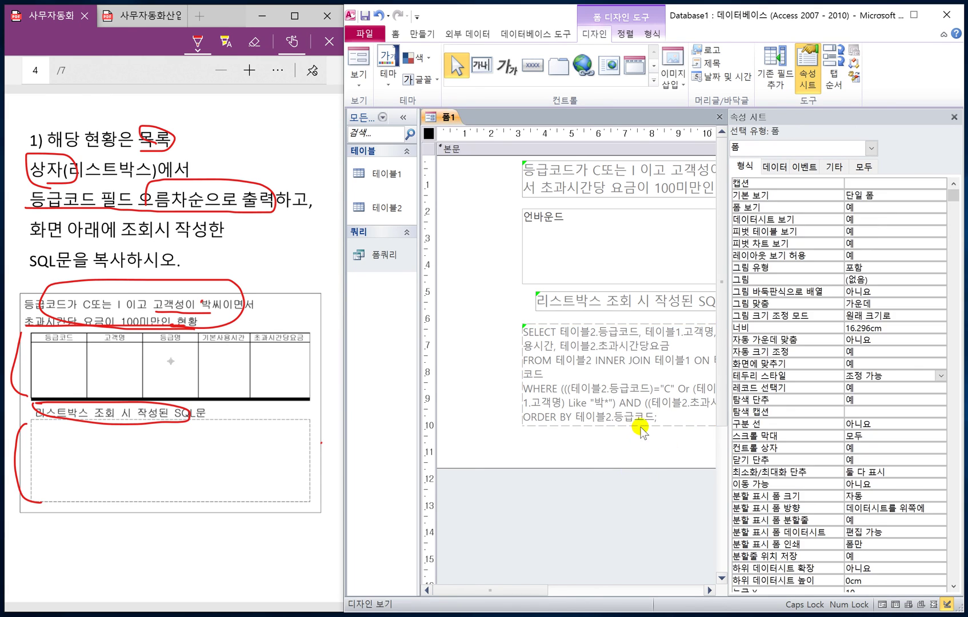
{"action": "left_click", "coordinate": [953, 117]}
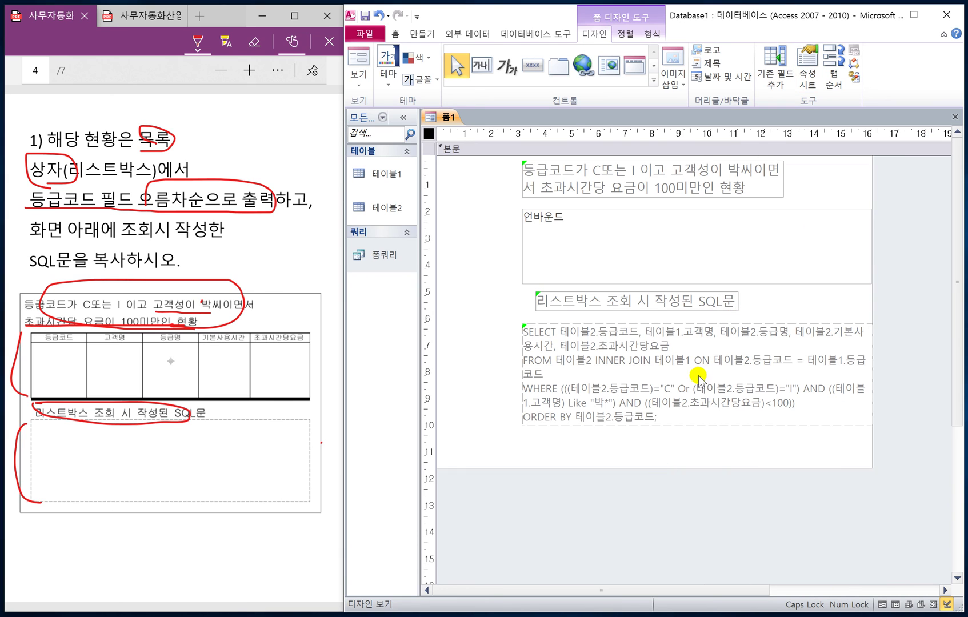
{"action": "left_click", "coordinate": [627, 371]}
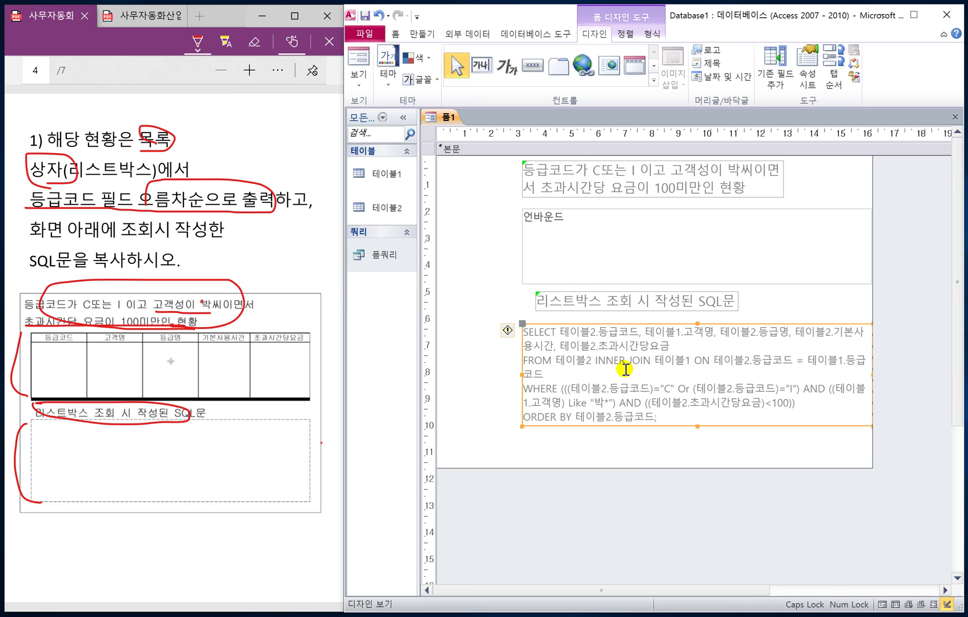
{"action": "left_click", "coordinate": [633, 300], "text": "shift"}
{"action": "left_click", "coordinate": [635, 178], "text": "shift"}
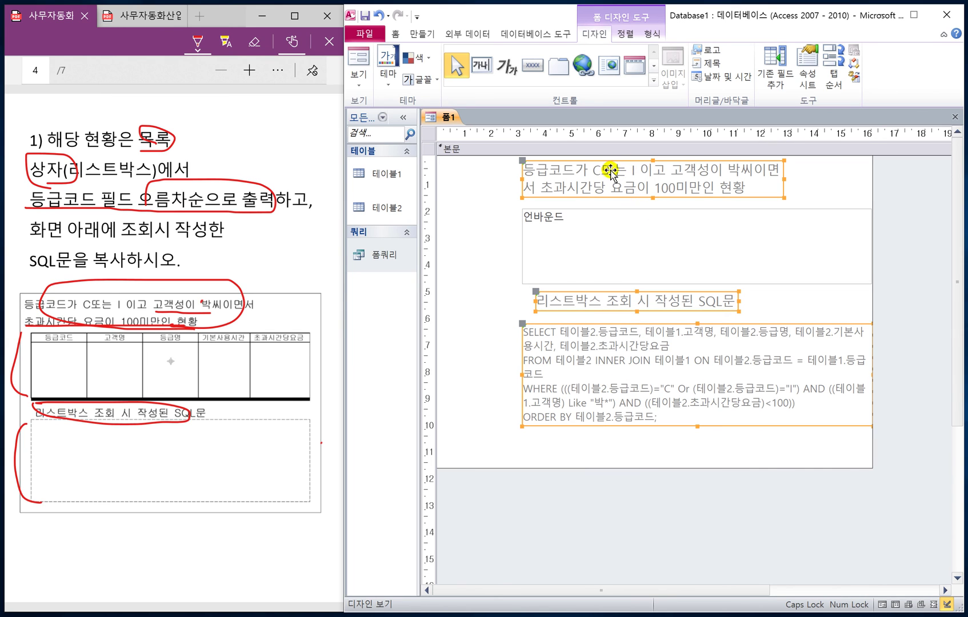
{"action": "left_click", "coordinate": [605, 508]}
{"action": "left_click", "coordinate": [623, 397]}
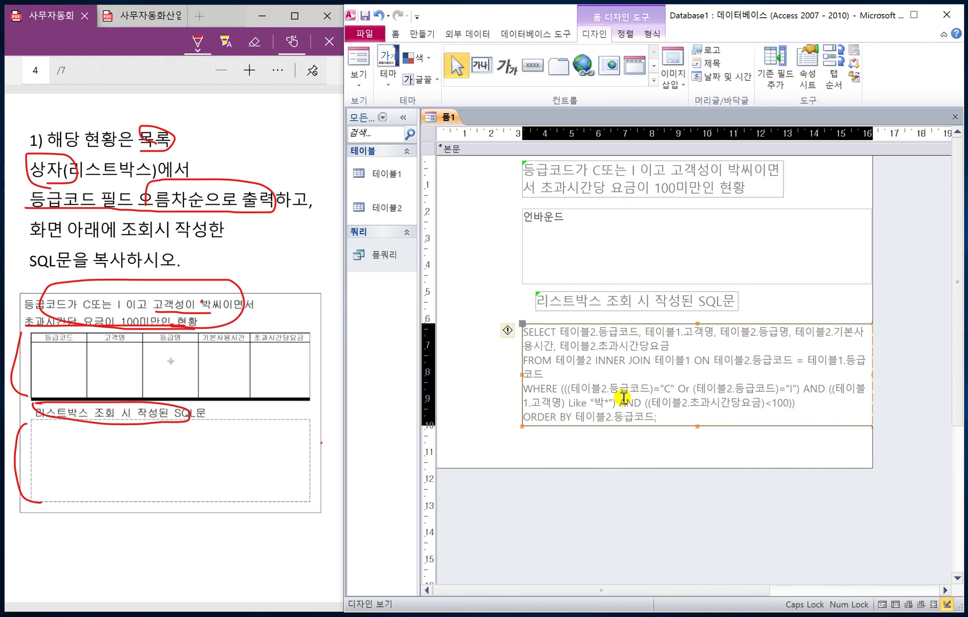
{"action": "left_click", "coordinate": [624, 301], "text": "shift"}
{"action": "left_click", "coordinate": [635, 181], "text": "shift"}
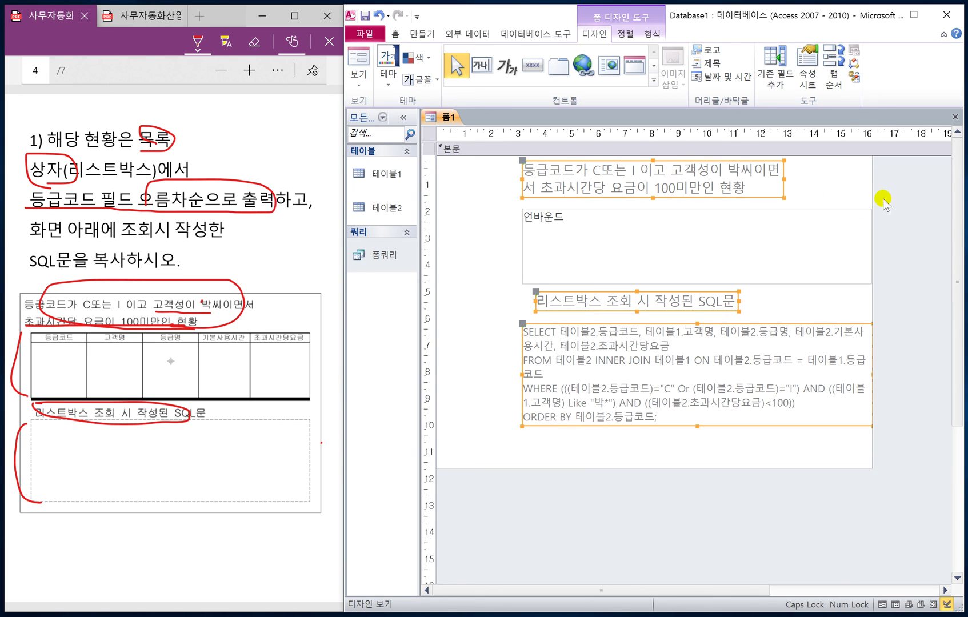
Widen the form's 본문 area to about 17.3 cm so it extends past the list box and SQL statement label
{"action": "left_click_drag", "start_coordinate": [873, 167], "coordinate": [898, 170]}
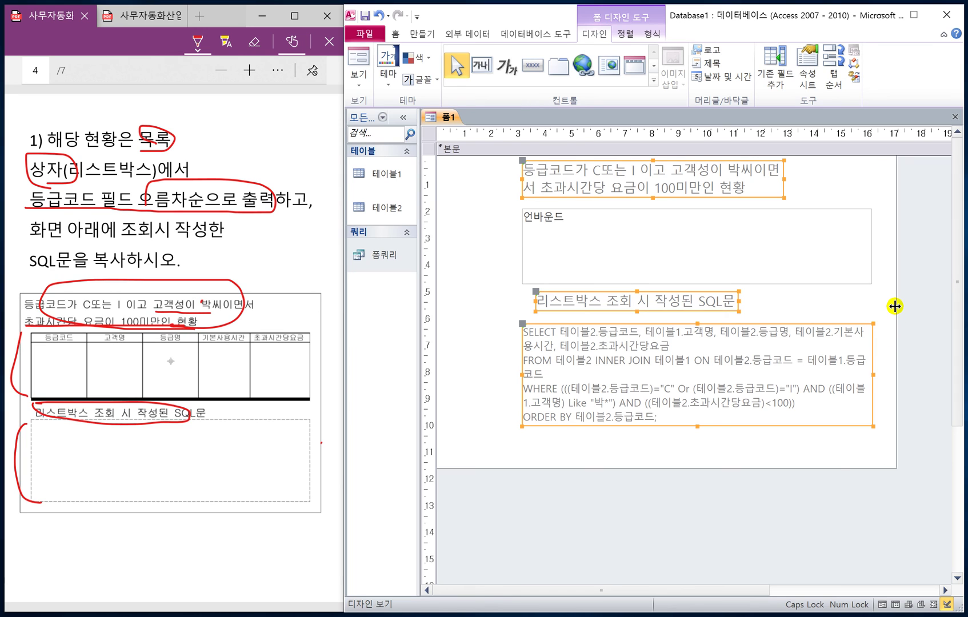
{"action": "mouse_move", "coordinate": [895, 307]}
{"action": "left_mouse_down"}
{"action": "mouse_move", "coordinate": [921, 305]}
{"action": "mouse_move", "coordinate": [900, 306]}
{"action": "left_mouse_up"}
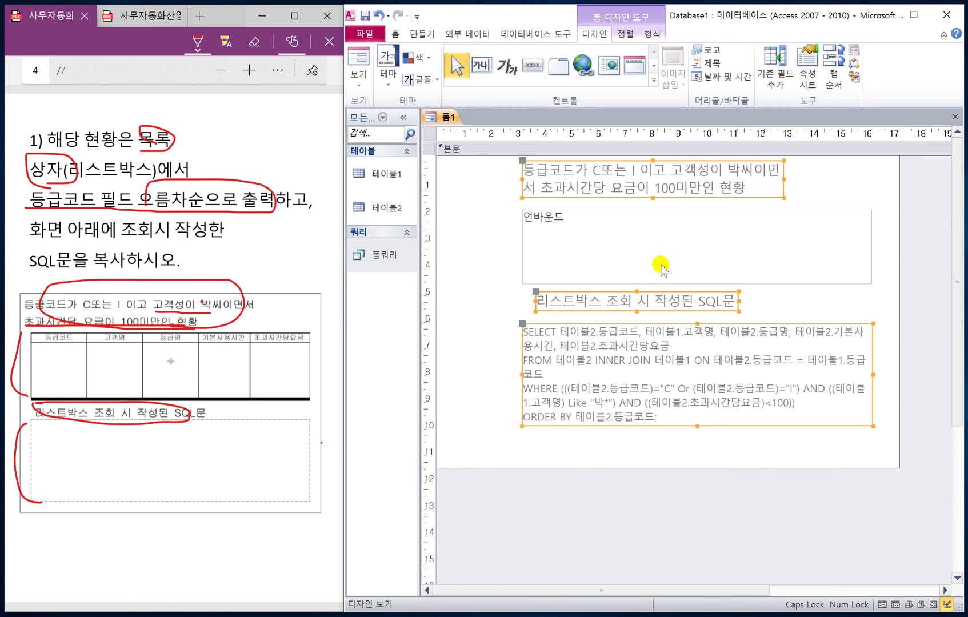
{"action": "left_click", "coordinate": [586, 446]}
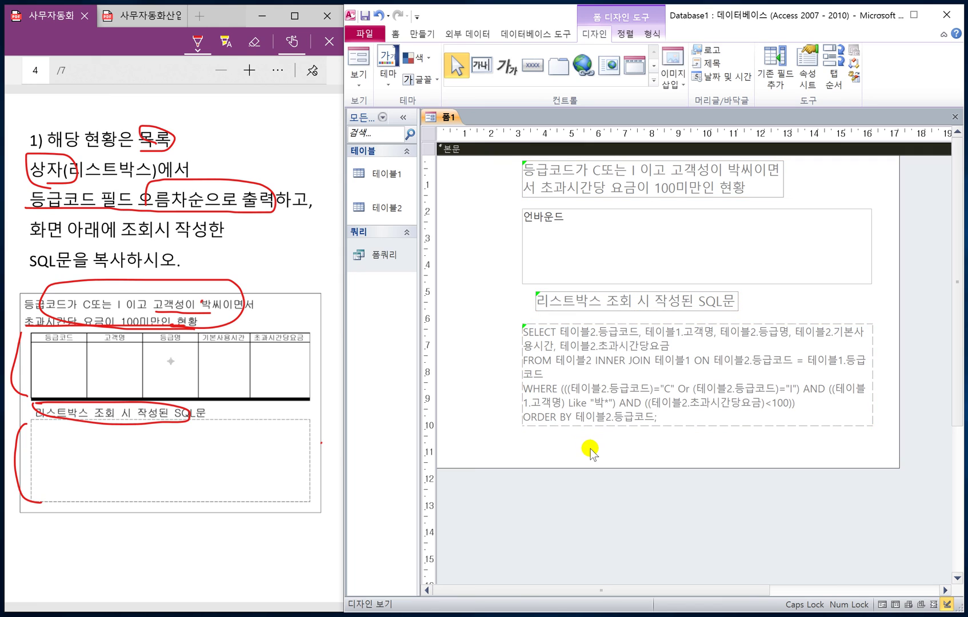
Set the font colour of the title label, the SQL문 caption and the SQL statement label to black
{"action": "left_click", "coordinate": [620, 384]}
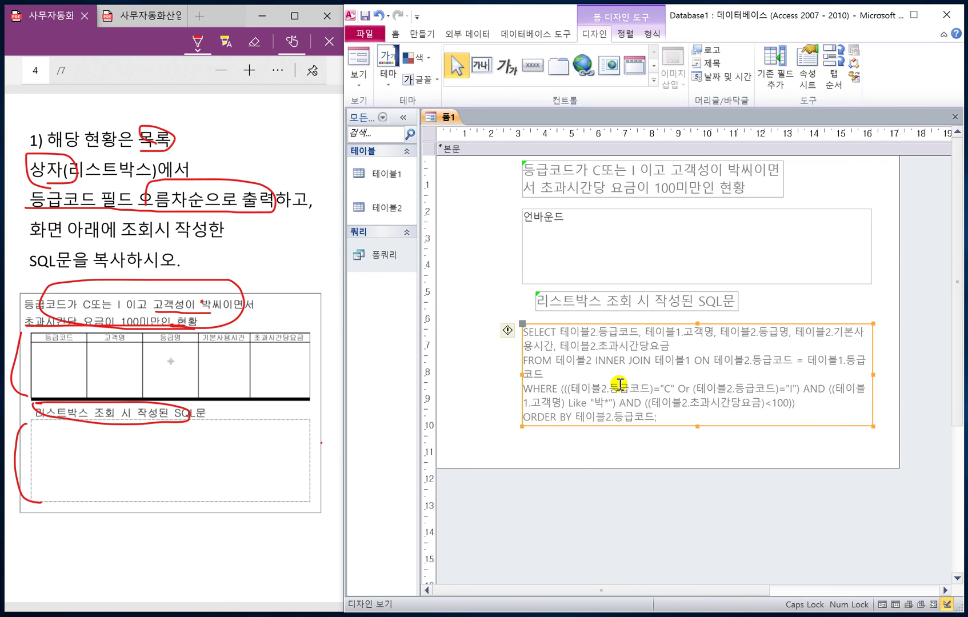
{"action": "left_click", "coordinate": [618, 294], "text": "shift"}
{"action": "left_click", "coordinate": [626, 181], "text": "shift"}
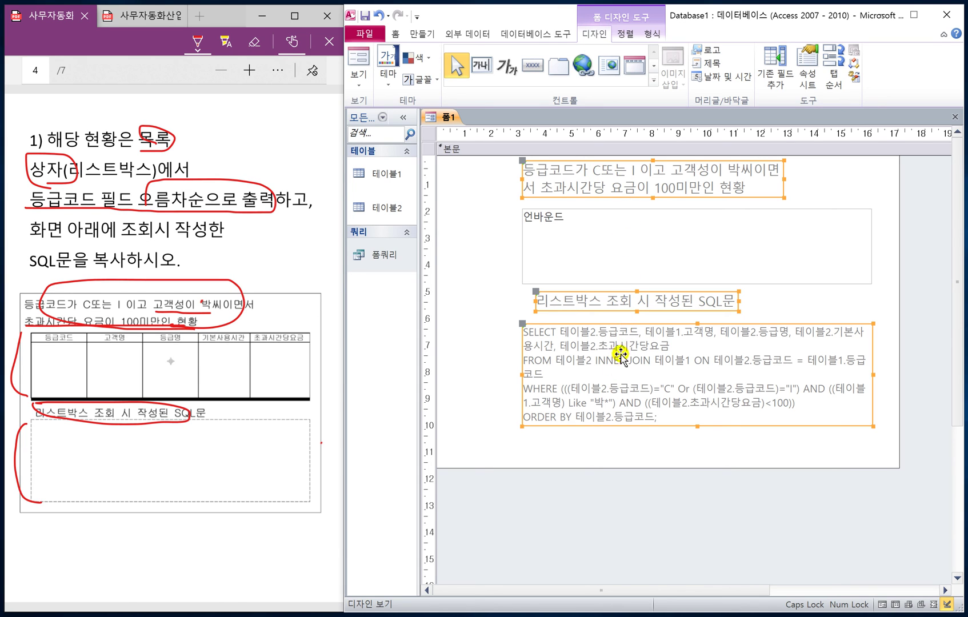
{"action": "left_click", "coordinate": [394, 34]}
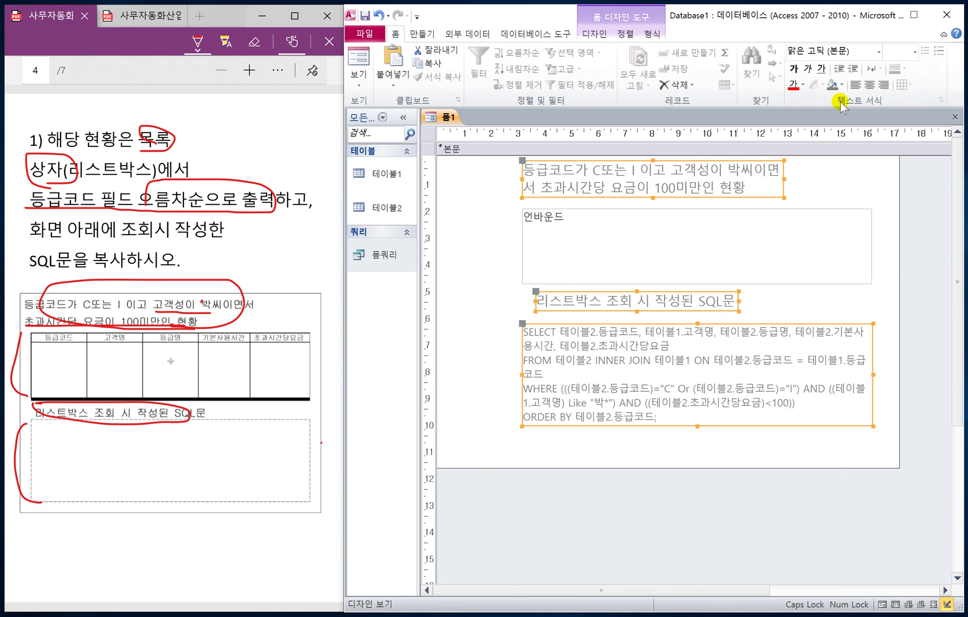
{"action": "left_click", "coordinate": [652, 34]}
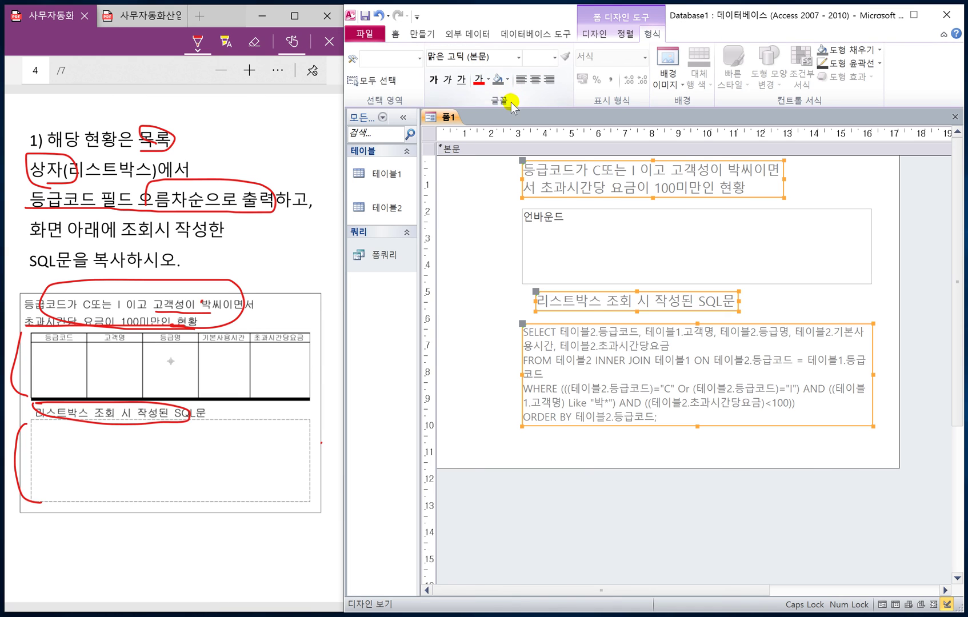
{"action": "left_click", "coordinate": [489, 80]}
{"action": "left_click", "coordinate": [397, 119]}
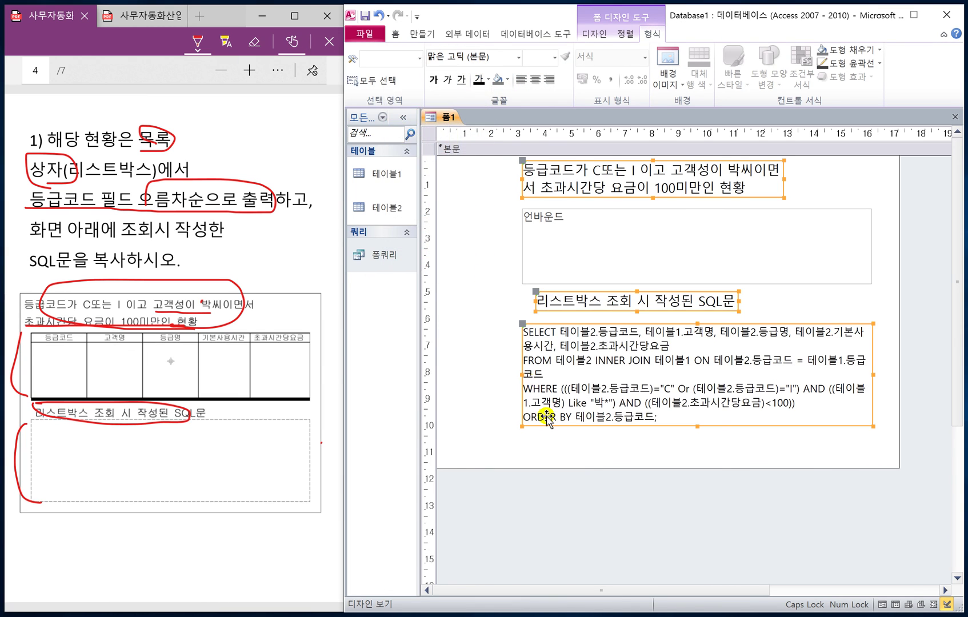
{"action": "left_click", "coordinate": [560, 492]}
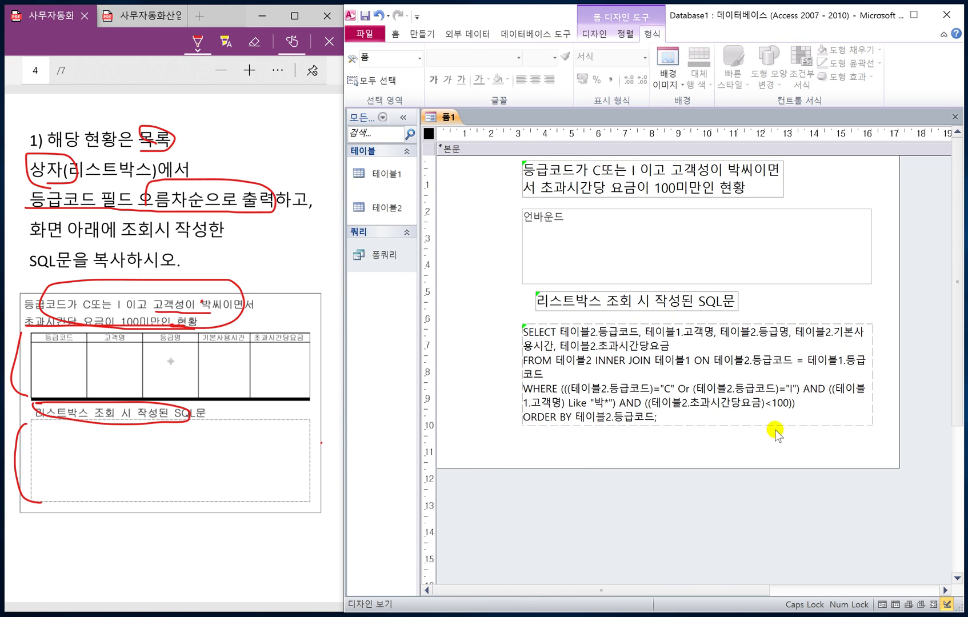
Set the 테두리 색 of the dashed SQL statement label to black from the theme colours and close its properties
{"action": "left_click", "coordinate": [809, 426]}
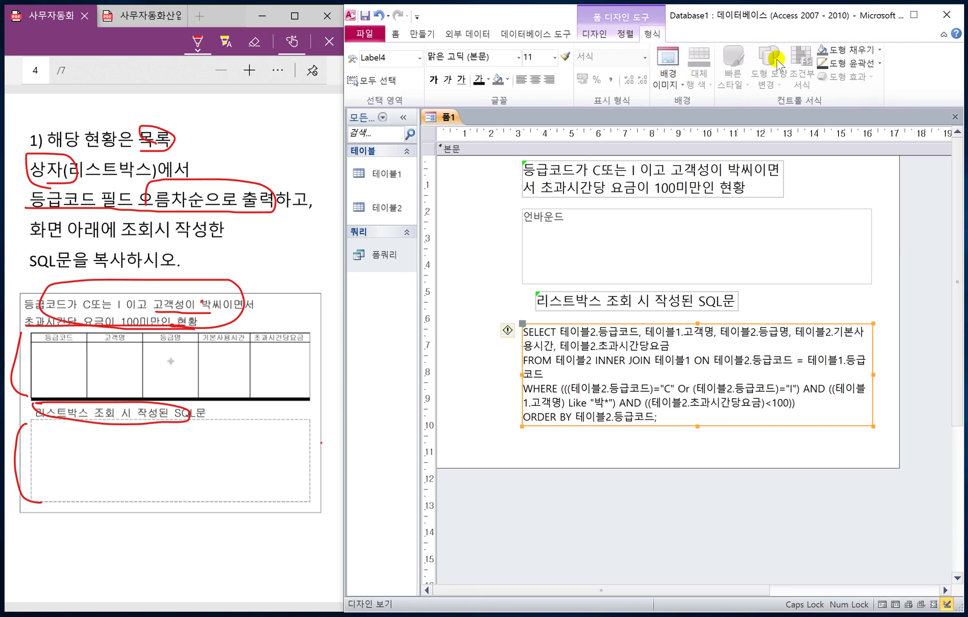
{"action": "left_click", "coordinate": [594, 33]}
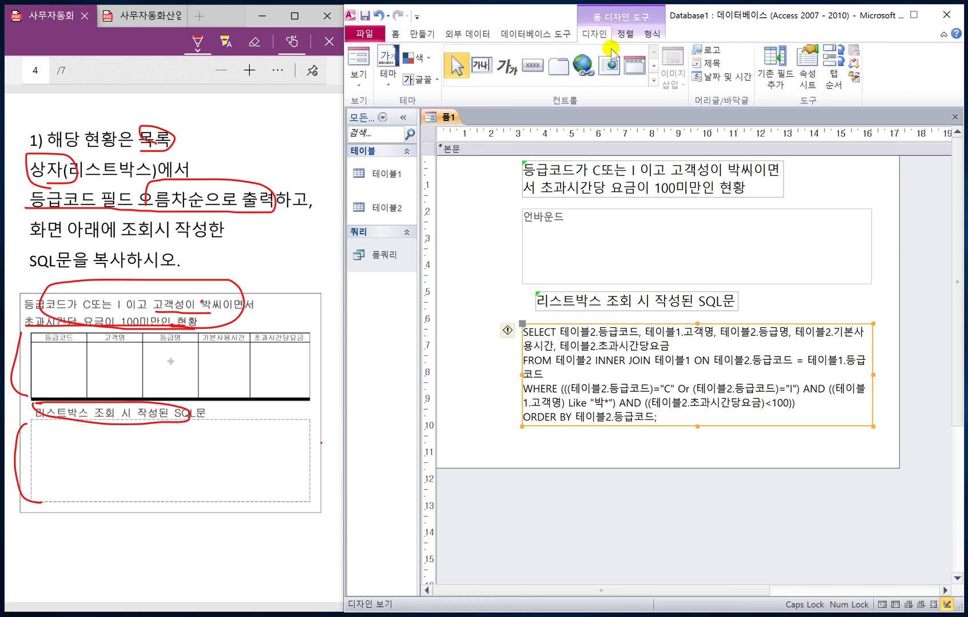
{"action": "left_click", "coordinate": [814, 82]}
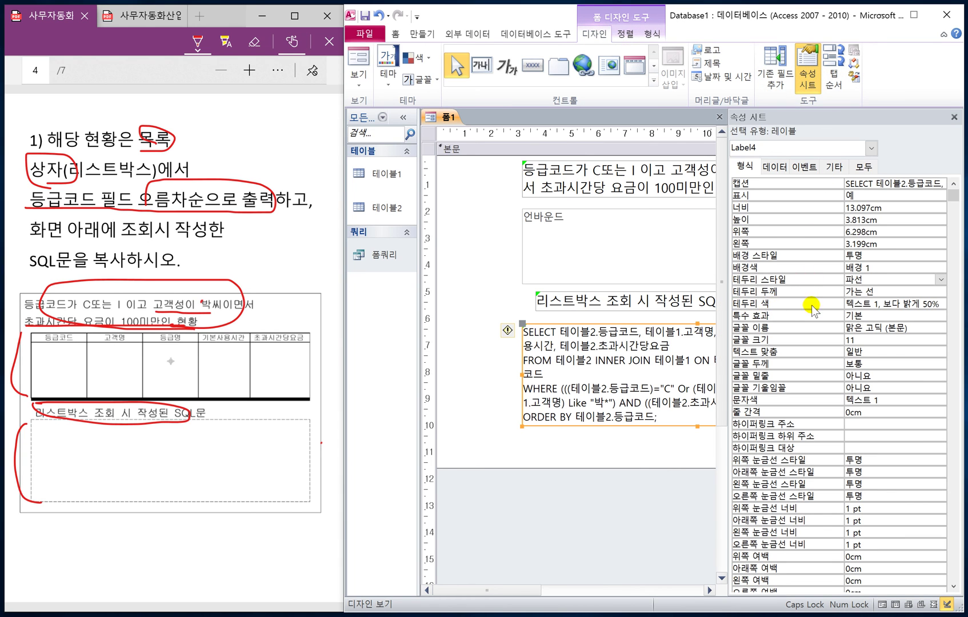
{"action": "left_click", "coordinate": [935, 304]}
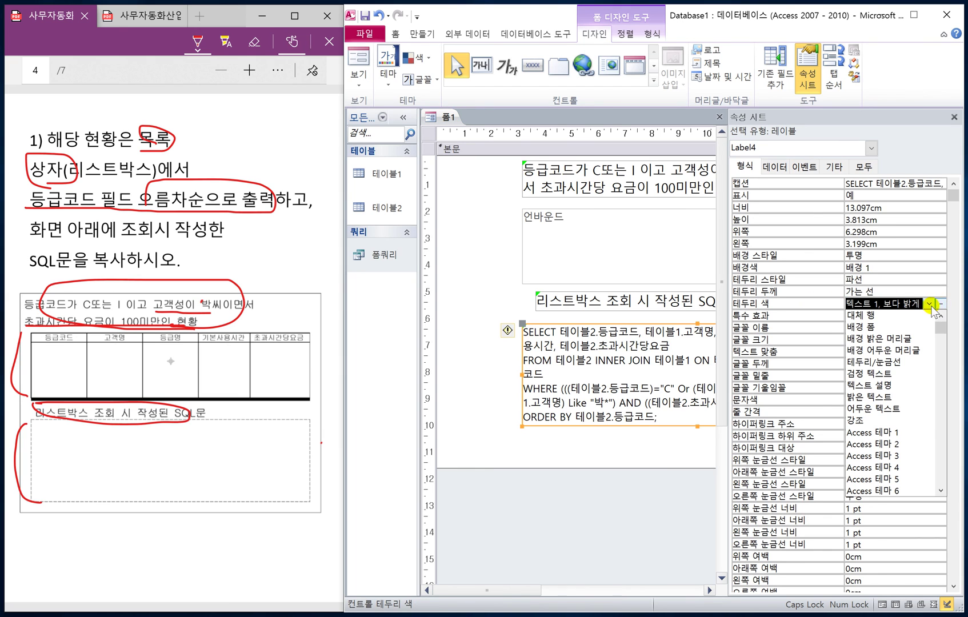
{"action": "left_click", "coordinate": [941, 303]}
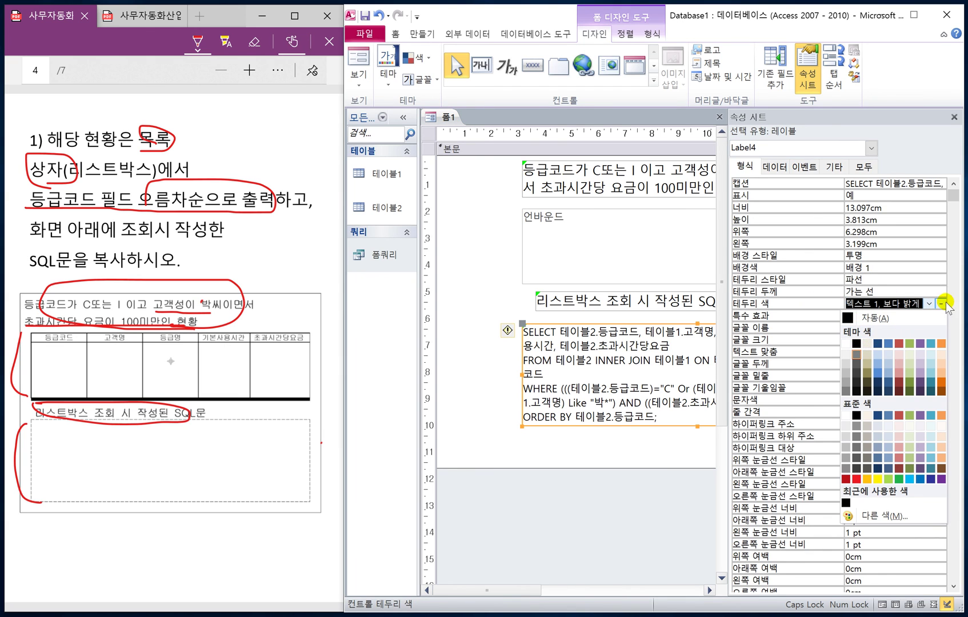
{"action": "left_click", "coordinate": [856, 345]}
{"action": "left_click", "coordinate": [620, 496]}
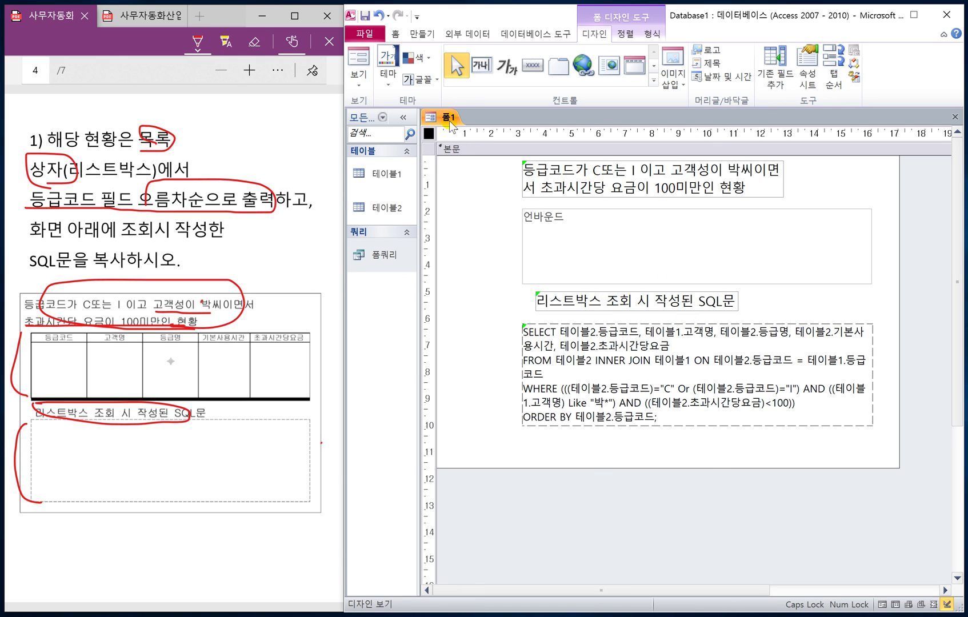
Save the form under the name 완성폼
{"action": "right_click", "coordinate": [447, 118]}
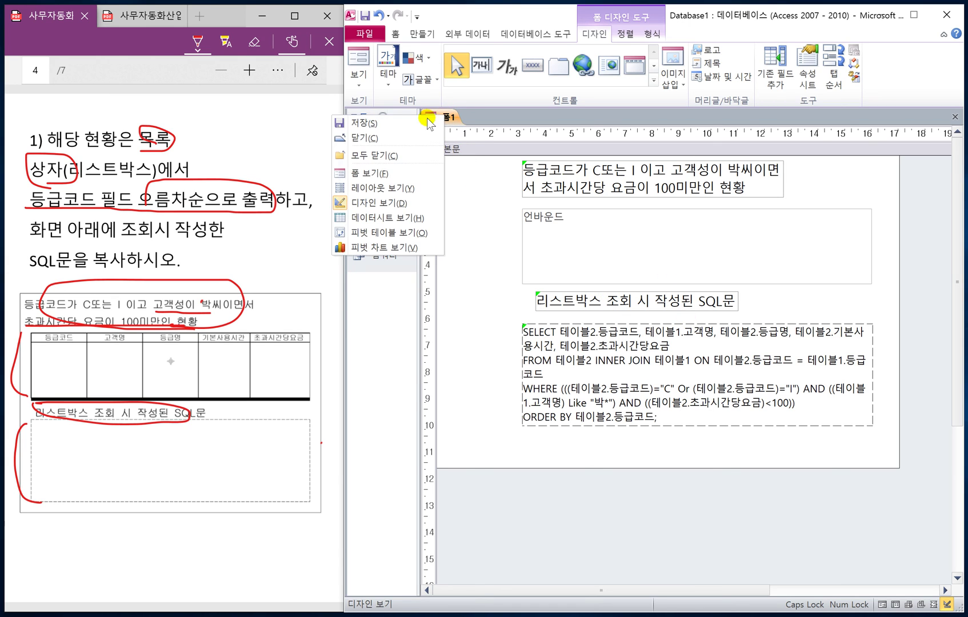
{"action": "left_click", "coordinate": [385, 124]}
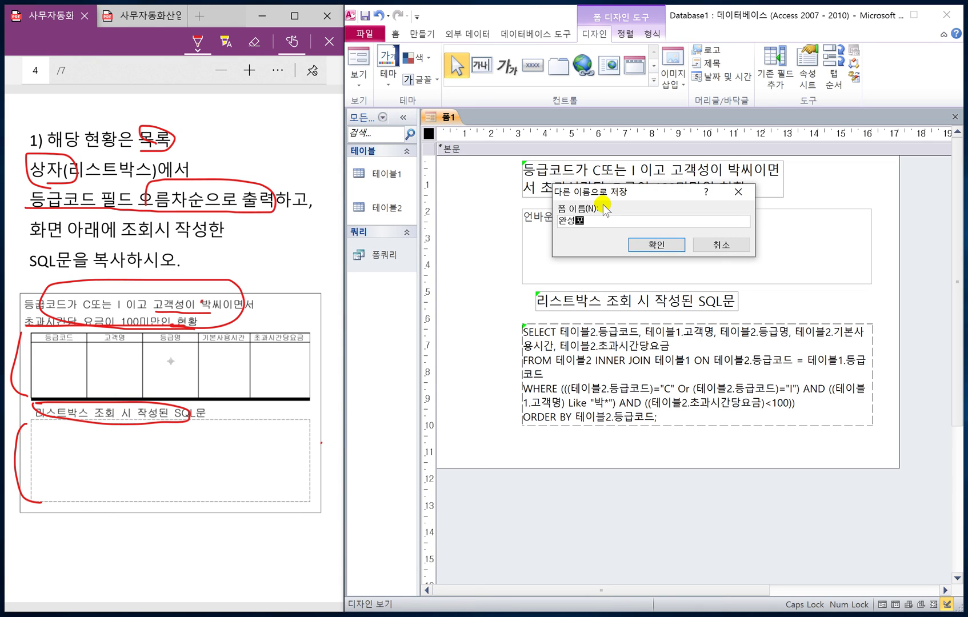
{"action": "left_click", "coordinate": [663, 246]}
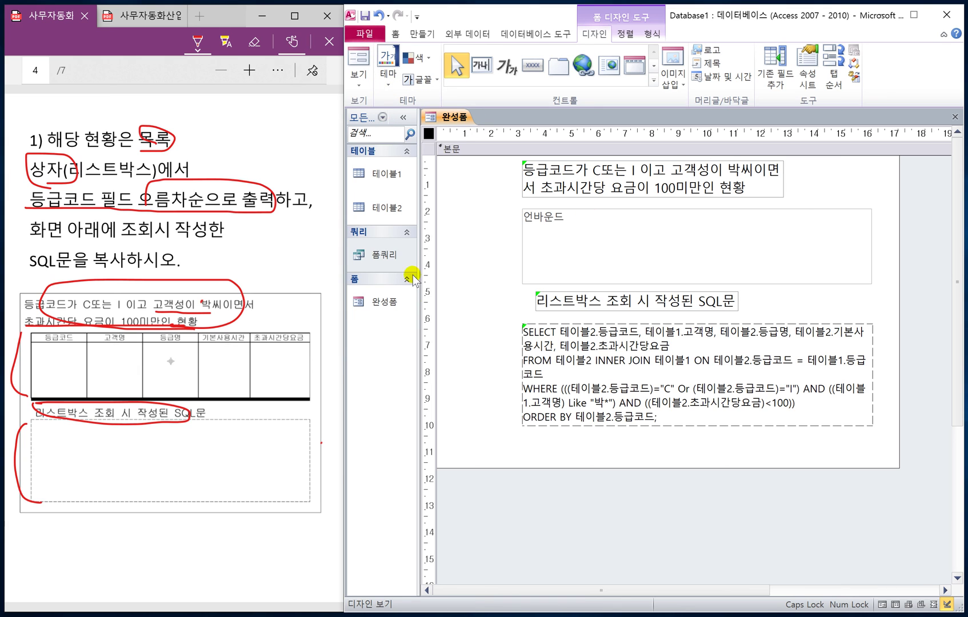
Open 완성폼 in print preview and set the page's top margin to 60 mm
{"action": "left_click", "coordinate": [373, 36]}
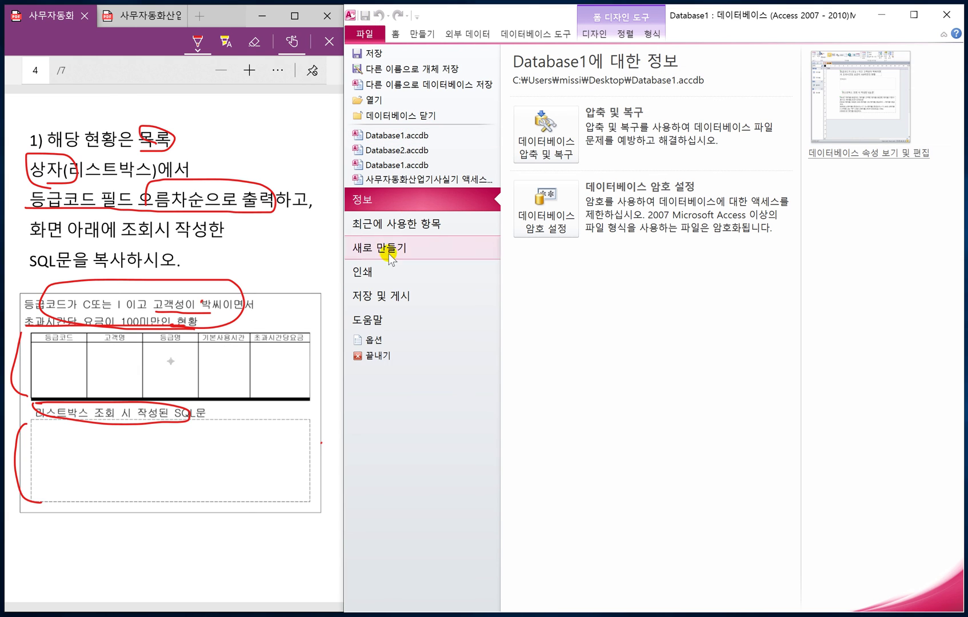
{"action": "left_click", "coordinate": [373, 272]}
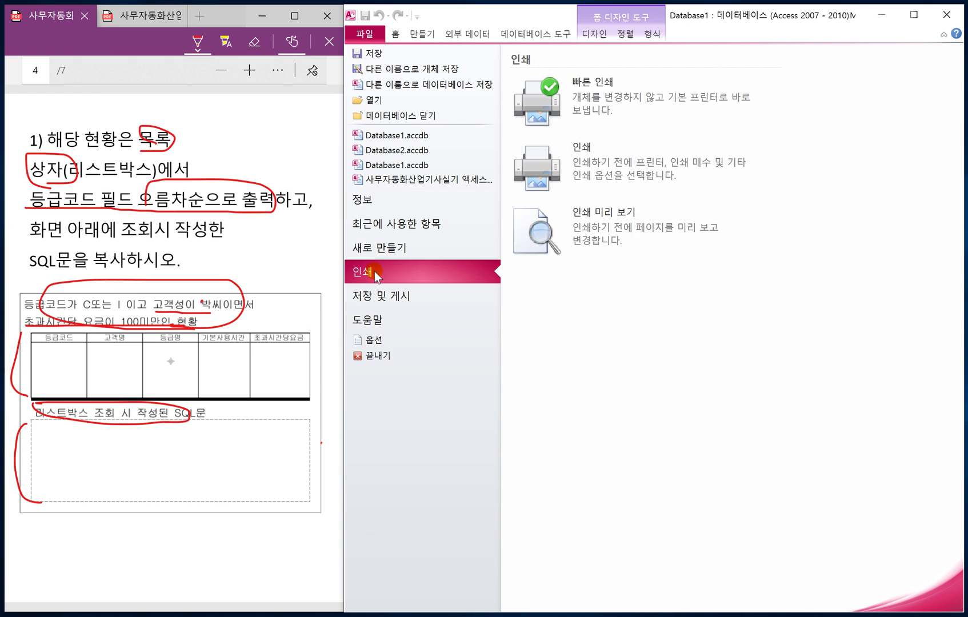
{"action": "left_click", "coordinate": [606, 227]}
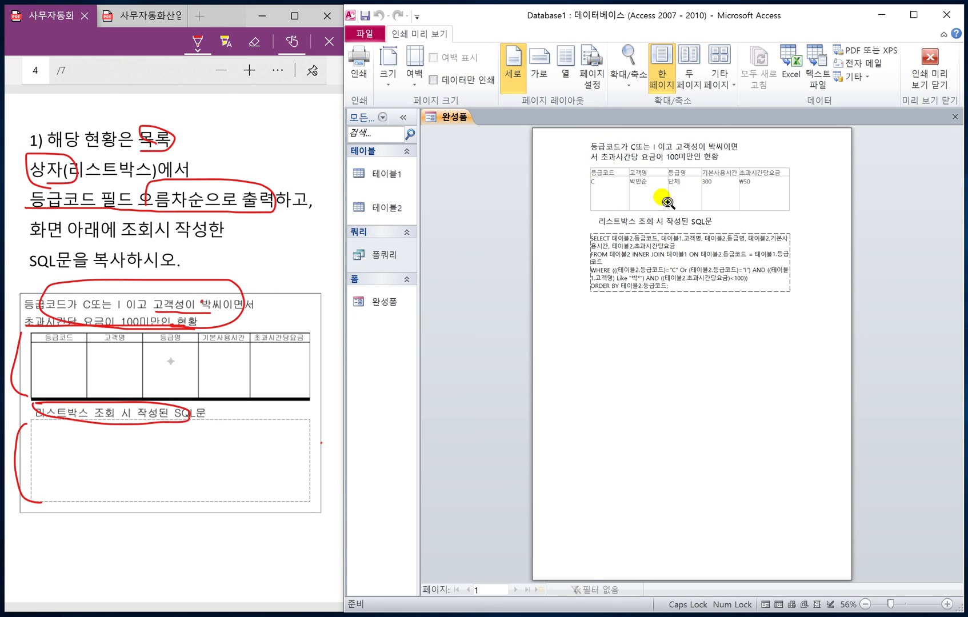
{"action": "left_click", "coordinate": [594, 71]}
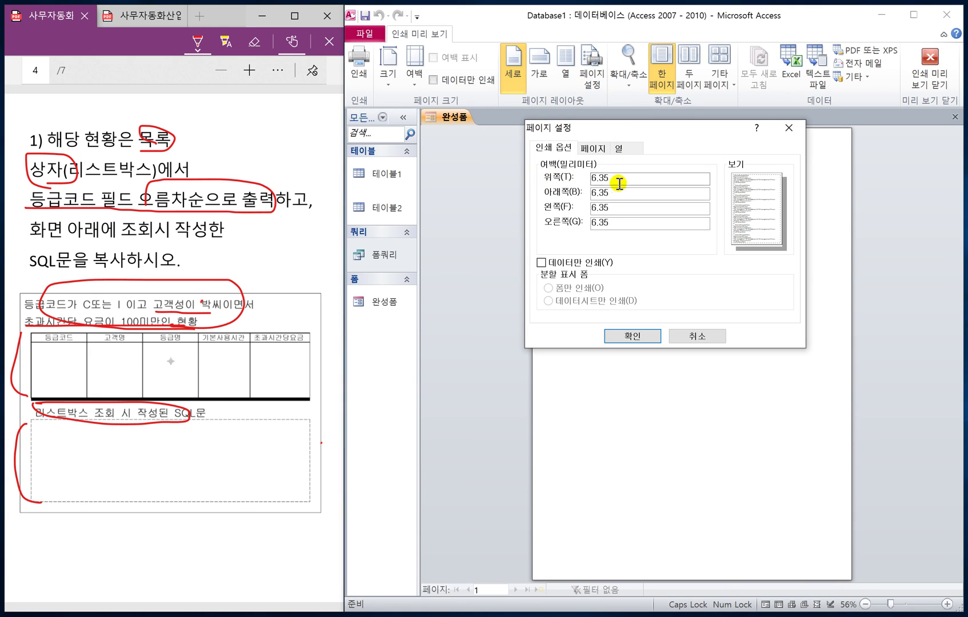
{"action": "left_click_drag", "start_coordinate": [620, 176], "coordinate": [545, 164]}
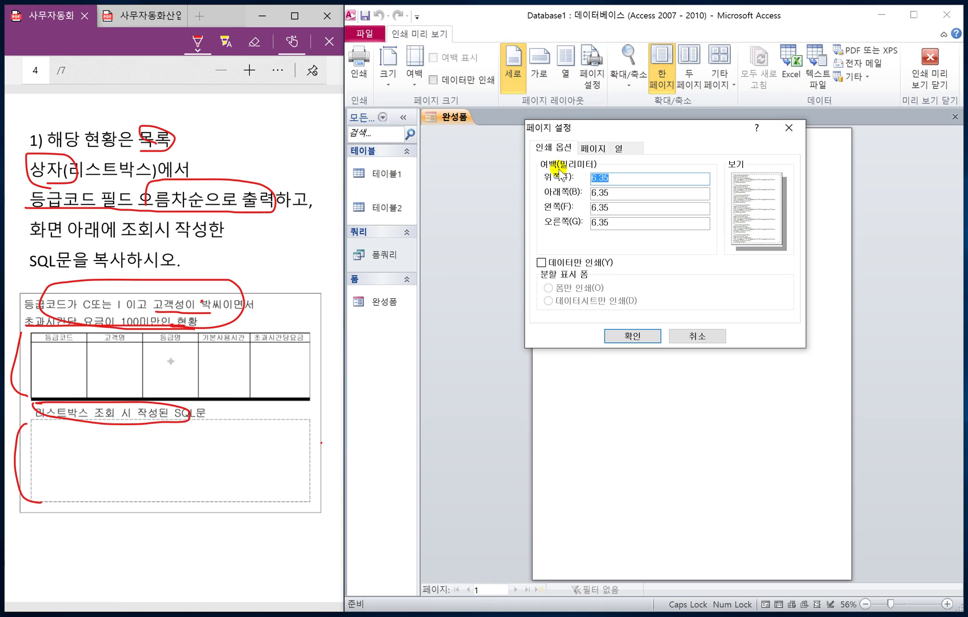
{"action": "type", "text": "60"}
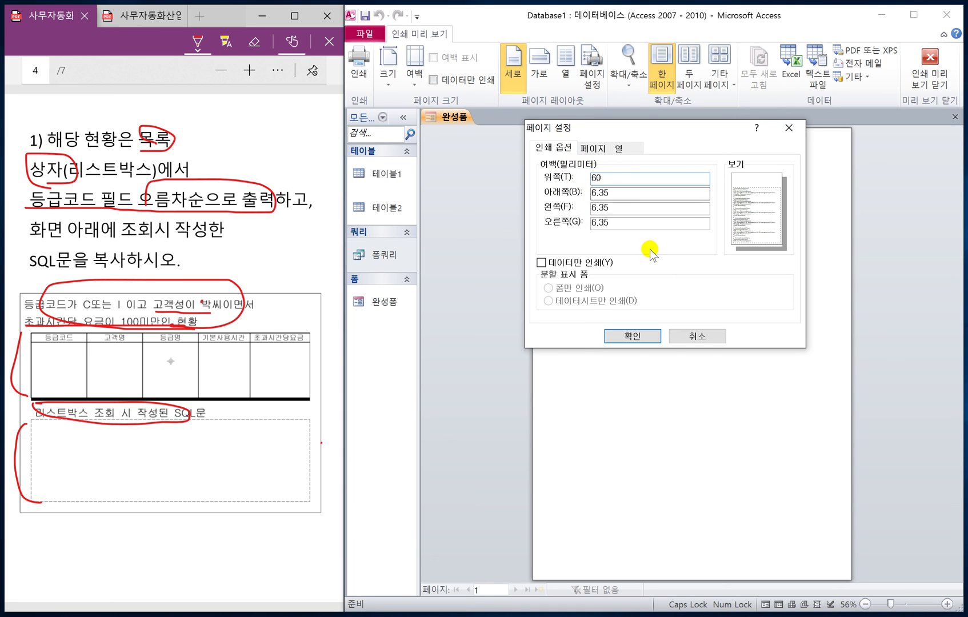
{"action": "left_click", "coordinate": [634, 336]}
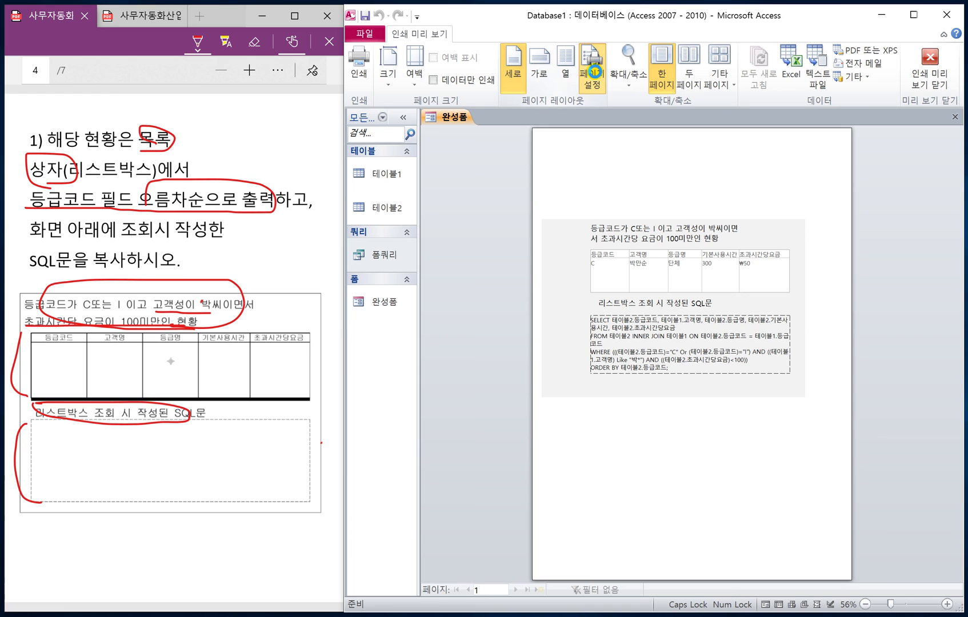
{"action": "left_click", "coordinate": [594, 71]}
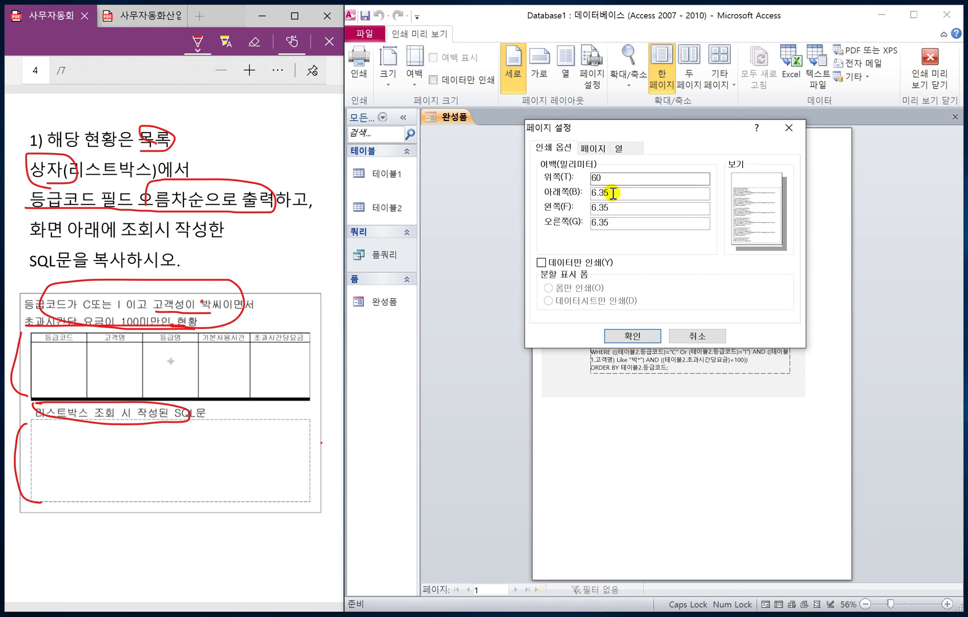
{"action": "left_click", "coordinate": [630, 335]}
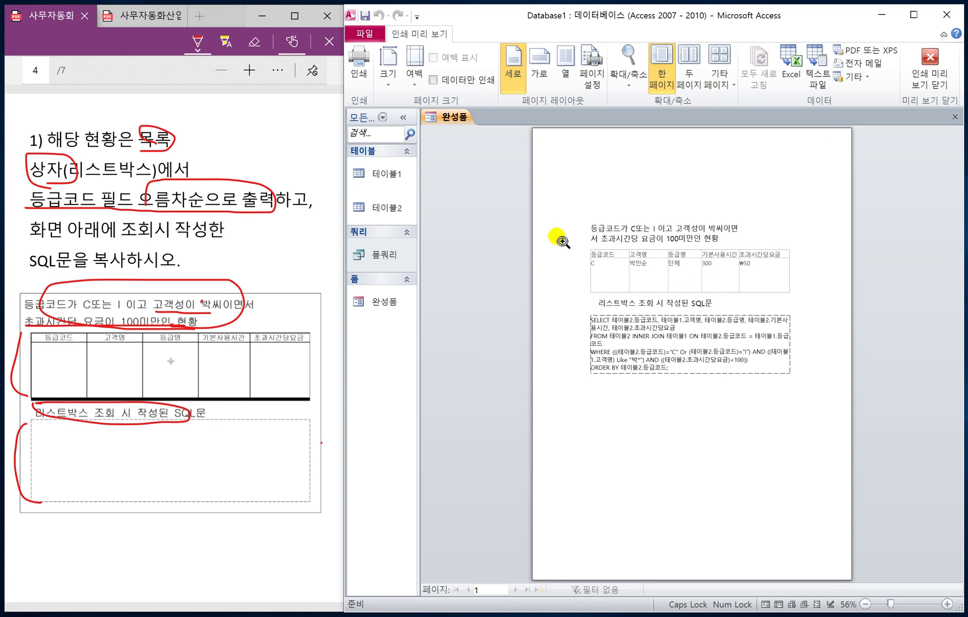
Reopen the print preview, try a print range from page 1 to page 1, and cancel printing
{"action": "left_click", "coordinate": [364, 33]}
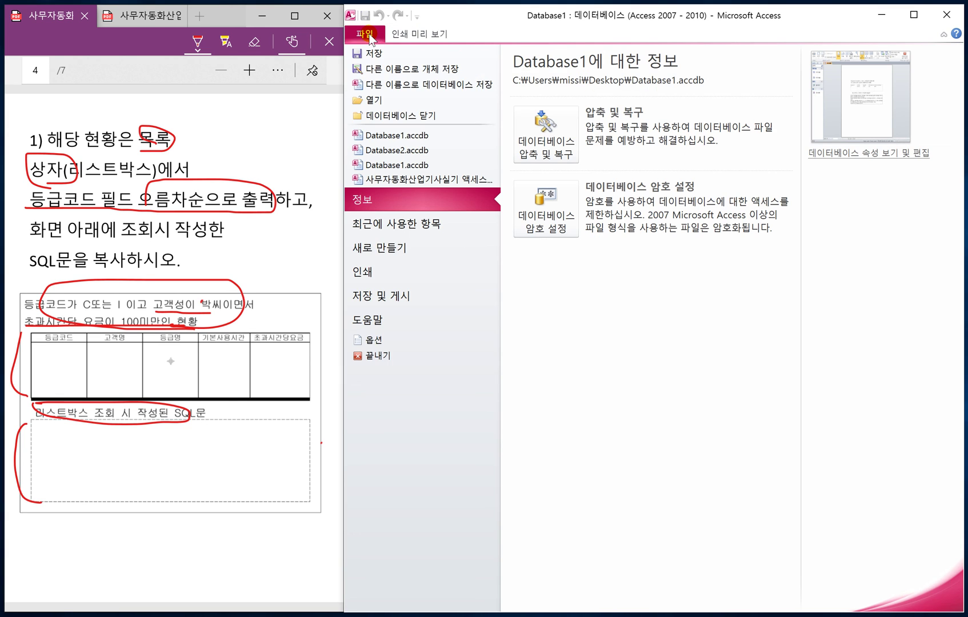
{"action": "left_click", "coordinate": [372, 271]}
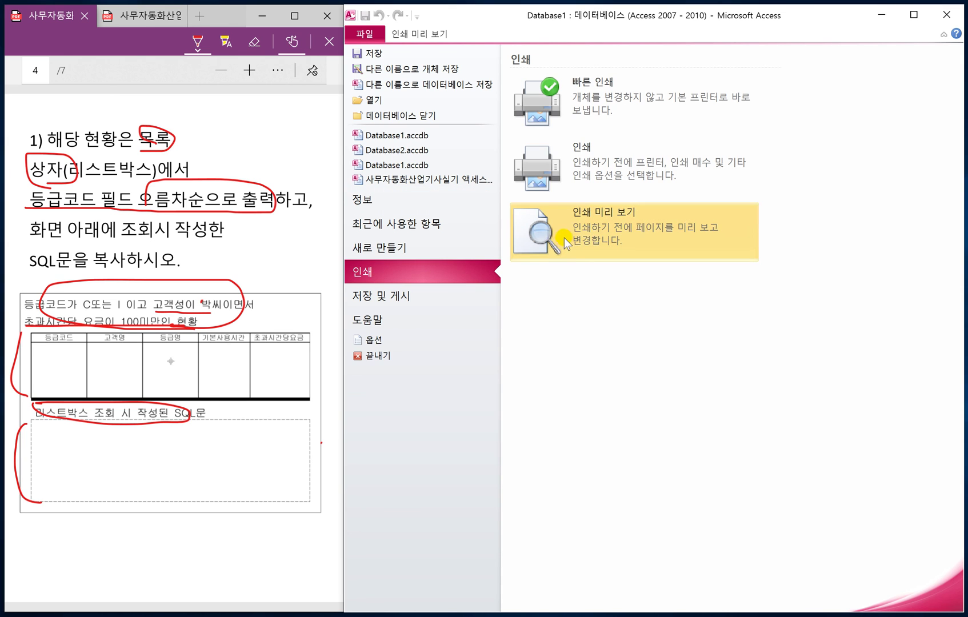
{"action": "left_click", "coordinate": [583, 225]}
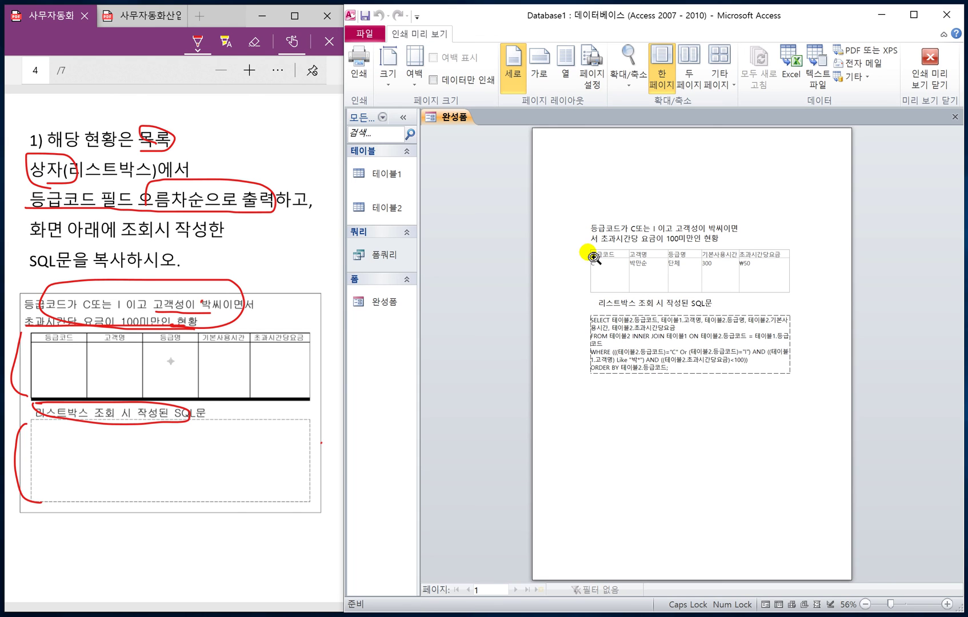
{"action": "left_click", "coordinate": [359, 74]}
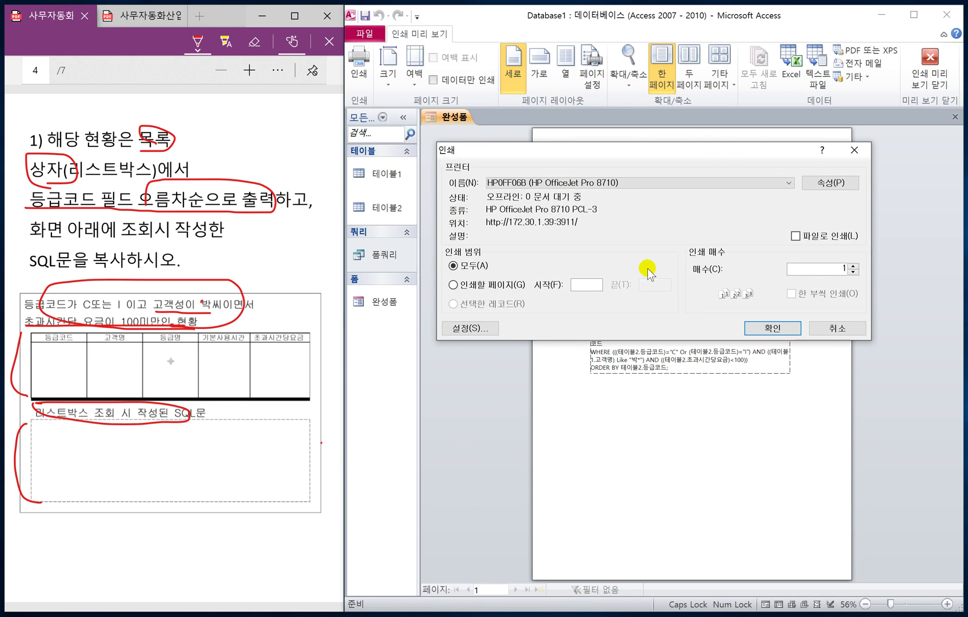
{"action": "left_click", "coordinate": [453, 284]}
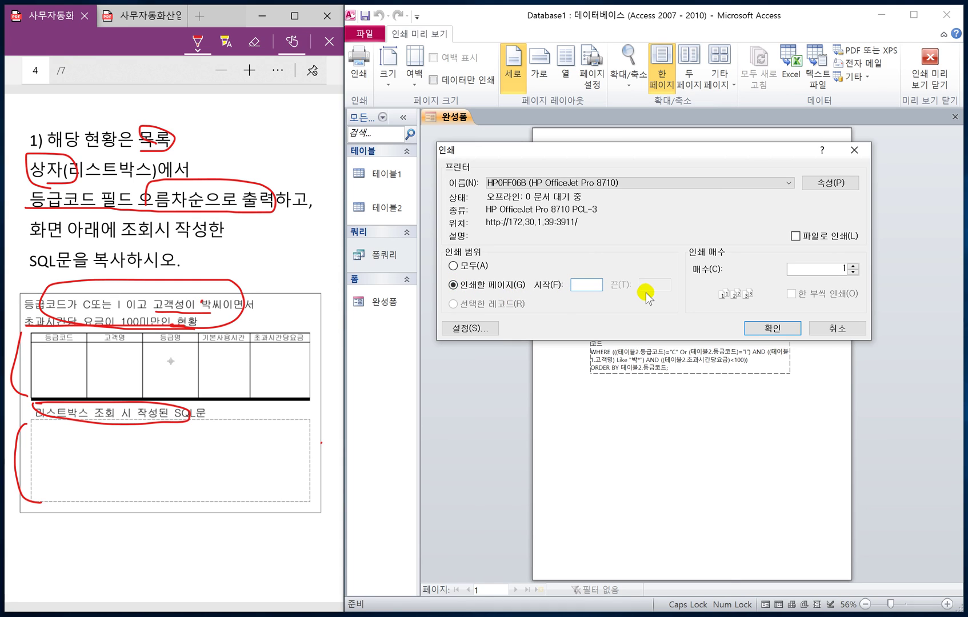
{"action": "type", "text": "1"}
{"action": "left_click", "coordinate": [662, 286]}
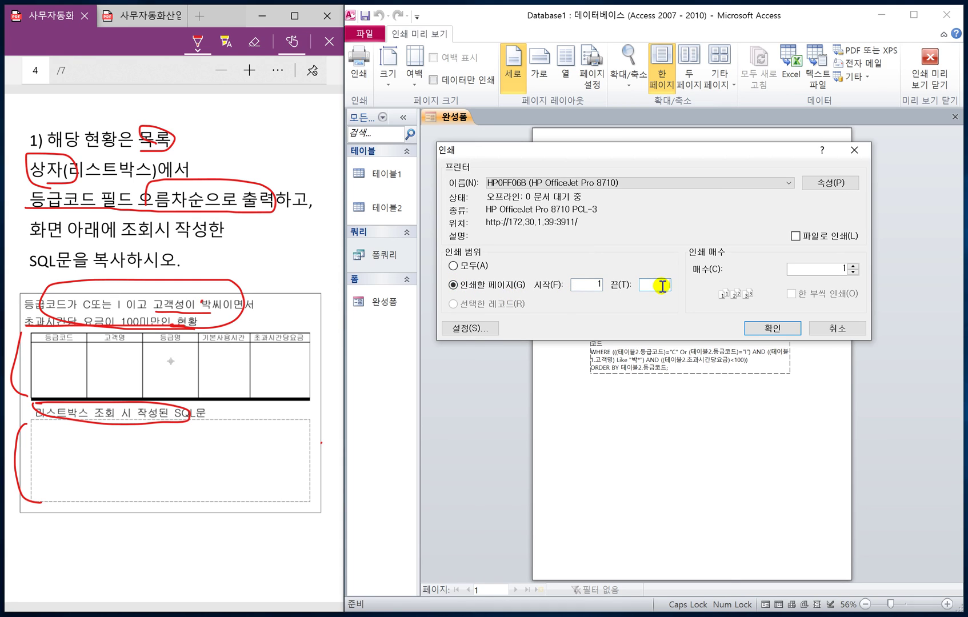
{"action": "type", "text": "1"}
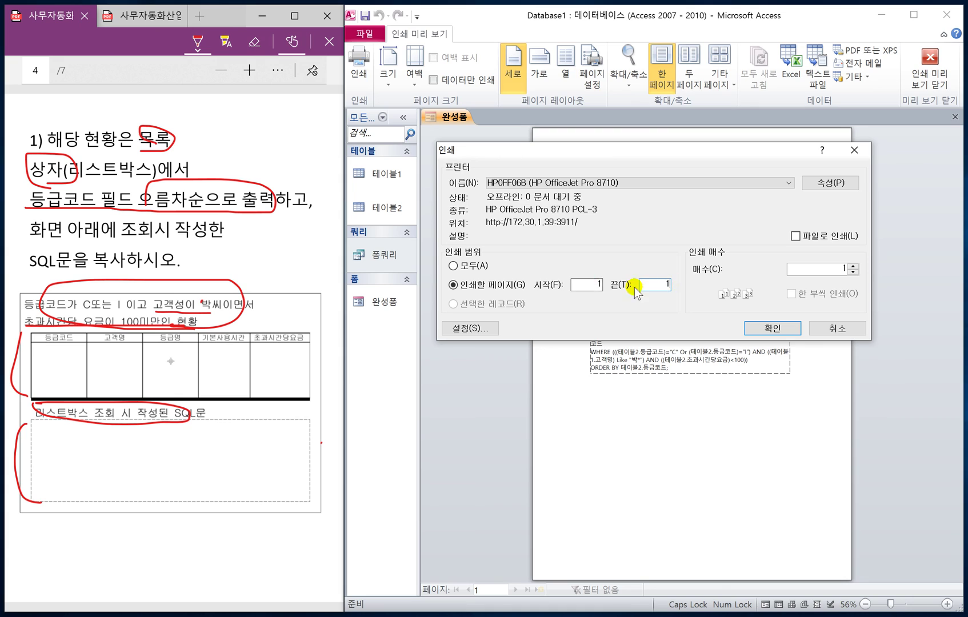
{"action": "left_click", "coordinate": [455, 267]}
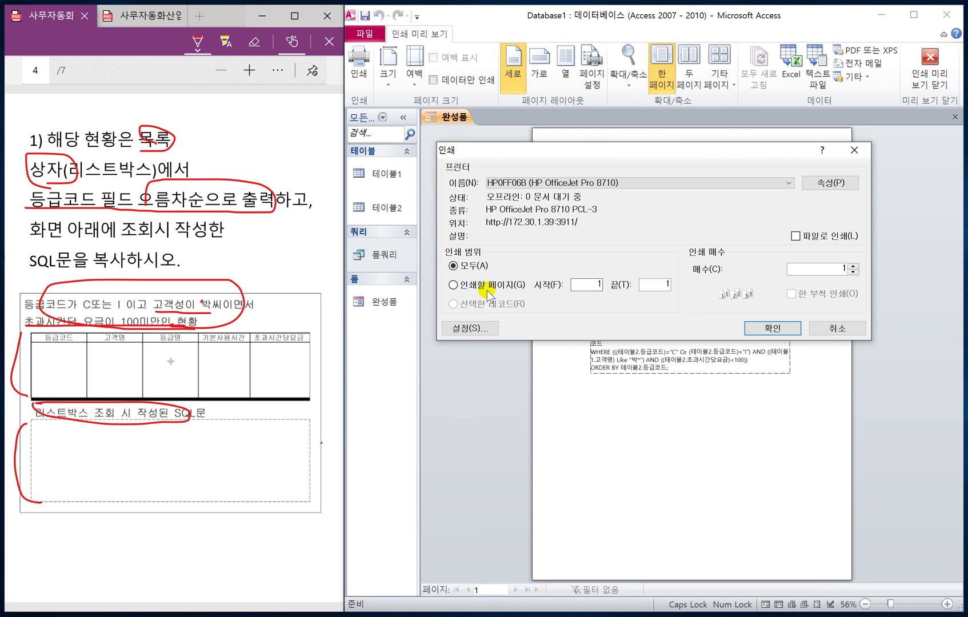
{"action": "left_click", "coordinate": [482, 287]}
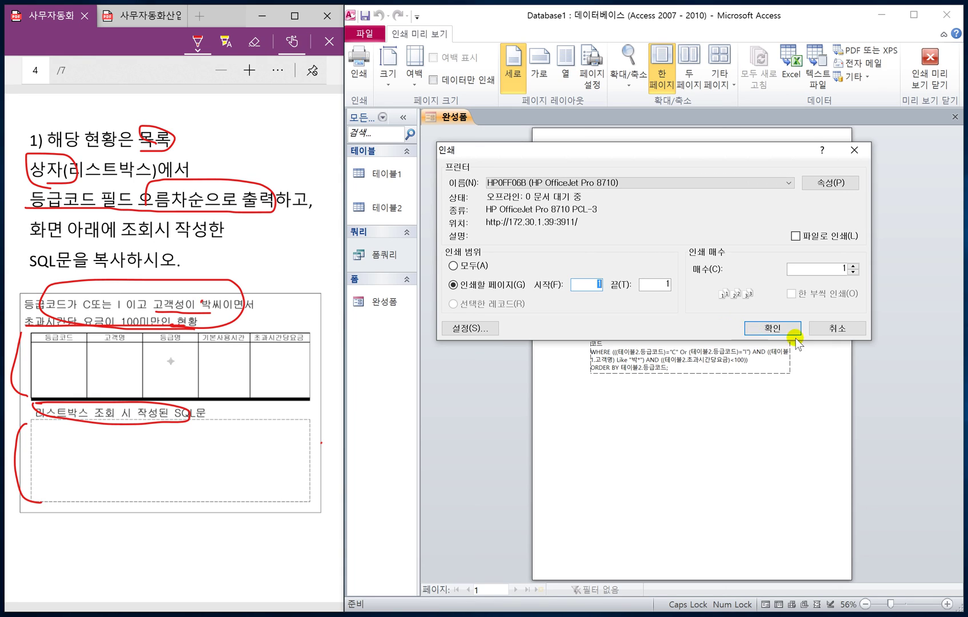
{"action": "left_click", "coordinate": [841, 330]}
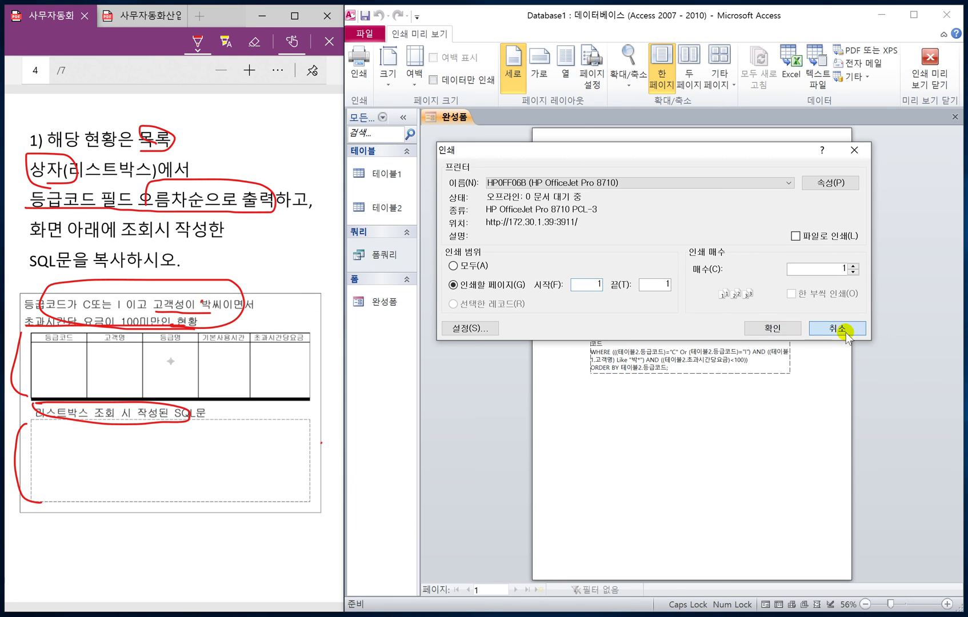
Save 완성폼 with its page setup
{"action": "right_click", "coordinate": [449, 118]}
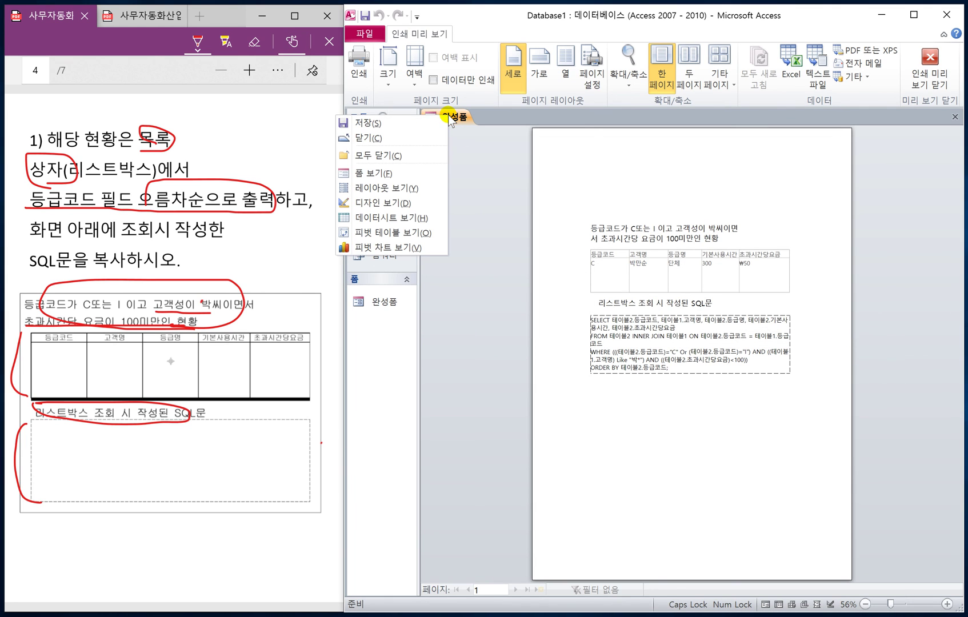
{"action": "left_click", "coordinate": [396, 123]}
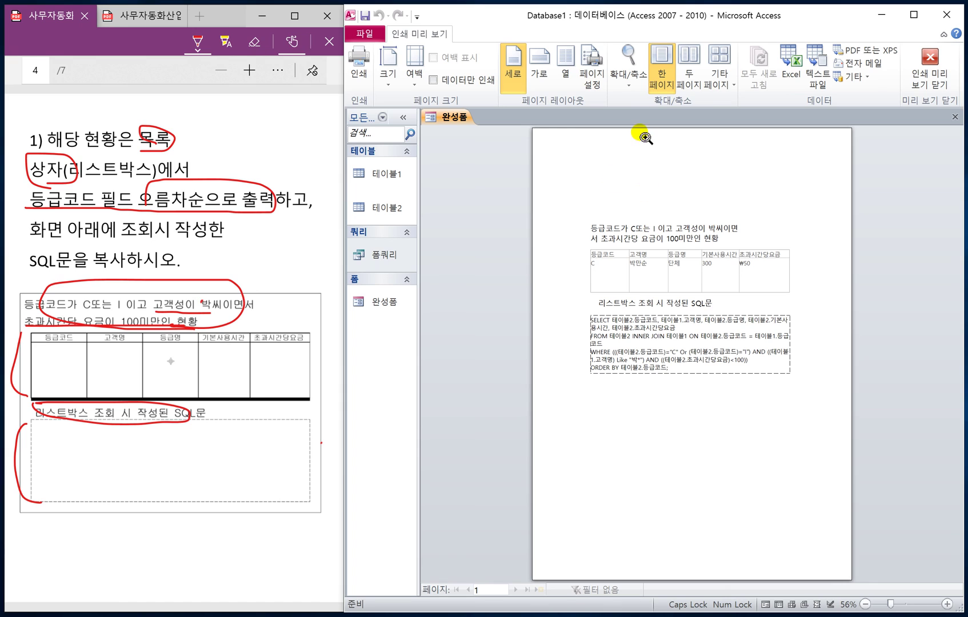